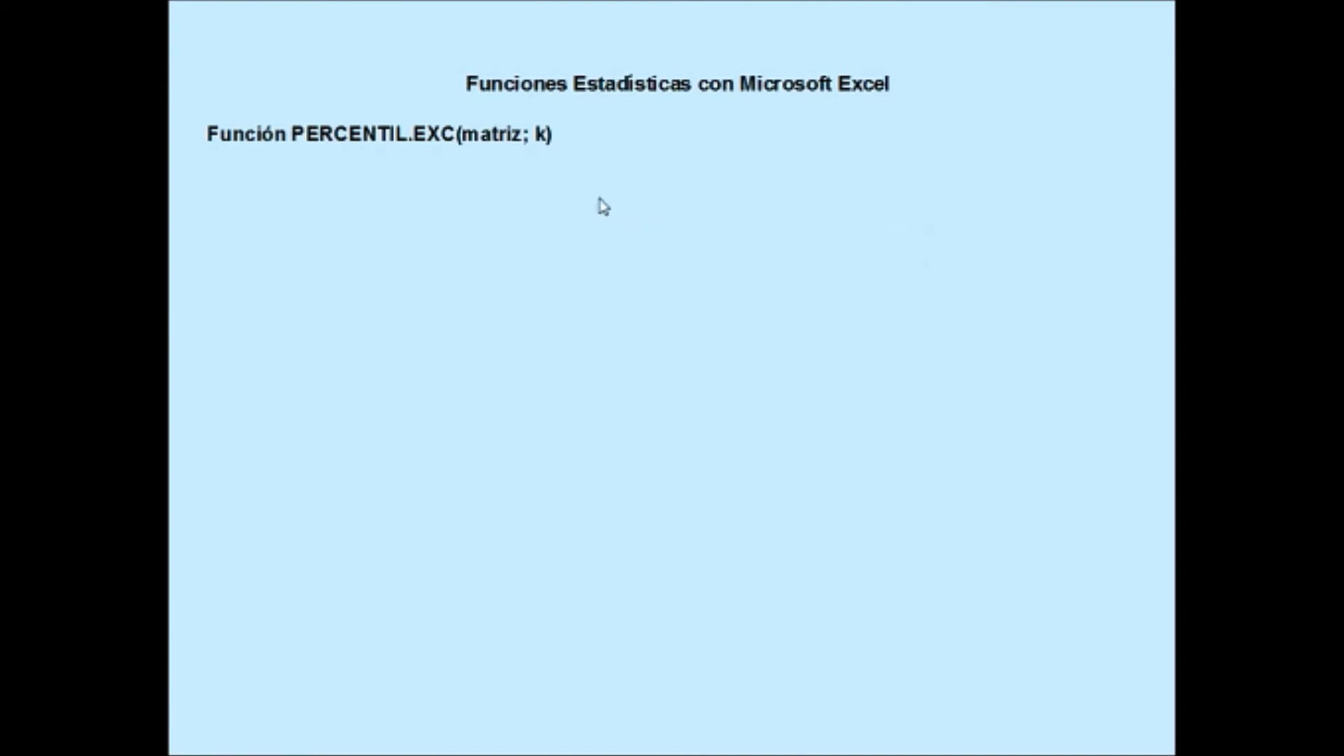
# Reveal the PERCENTIL.EXC return description and the matriz argument explanation on the slide.
pyautogui.click(737, 502)
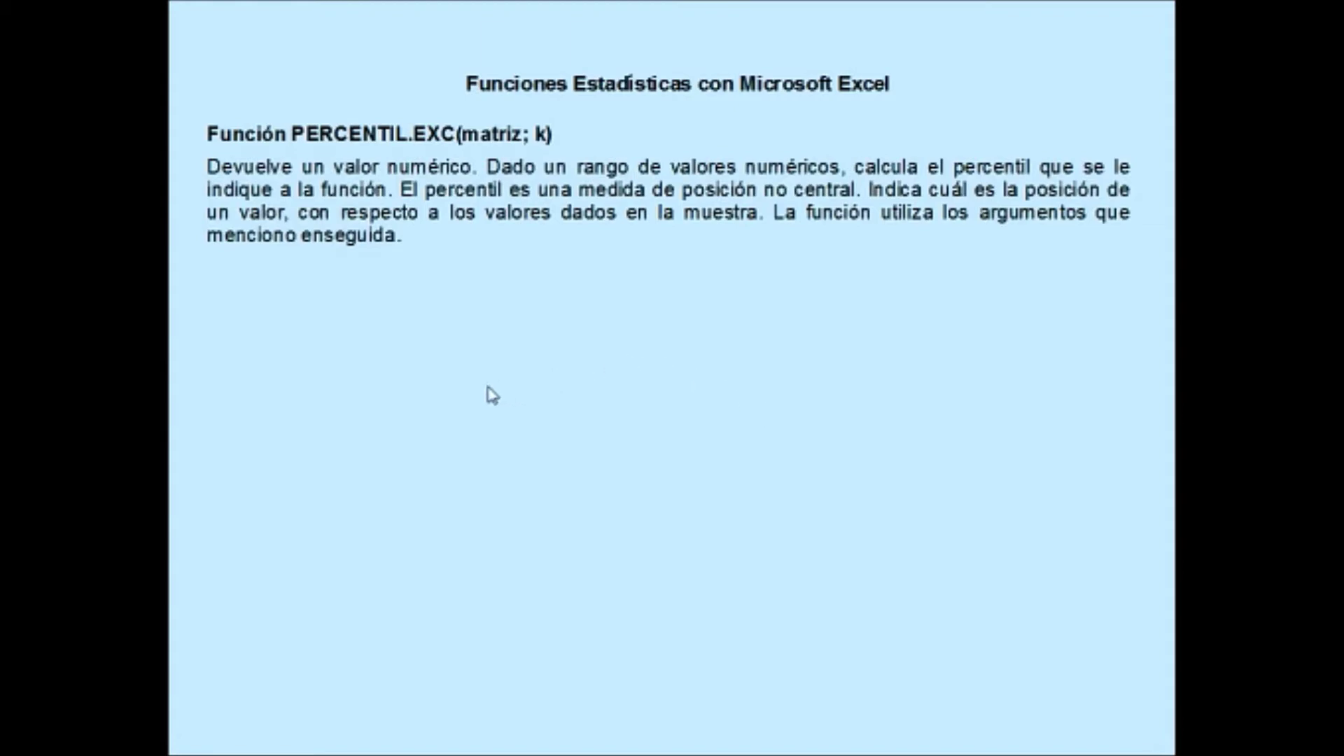
pyautogui.click(300, 348)
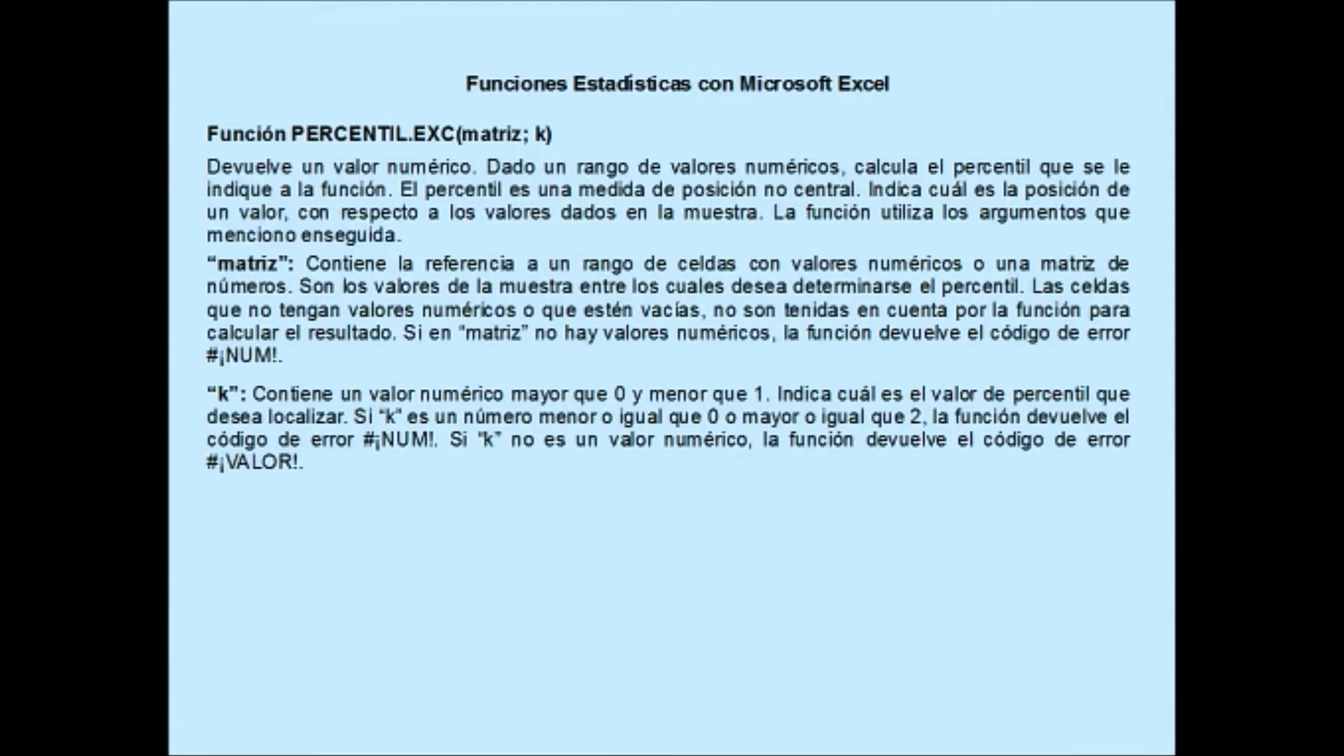
# Reveal the paragraph on checking k against 1/(n-1) and the 'Veamos los ejemplos:' line.
pyautogui.click(367, 600)
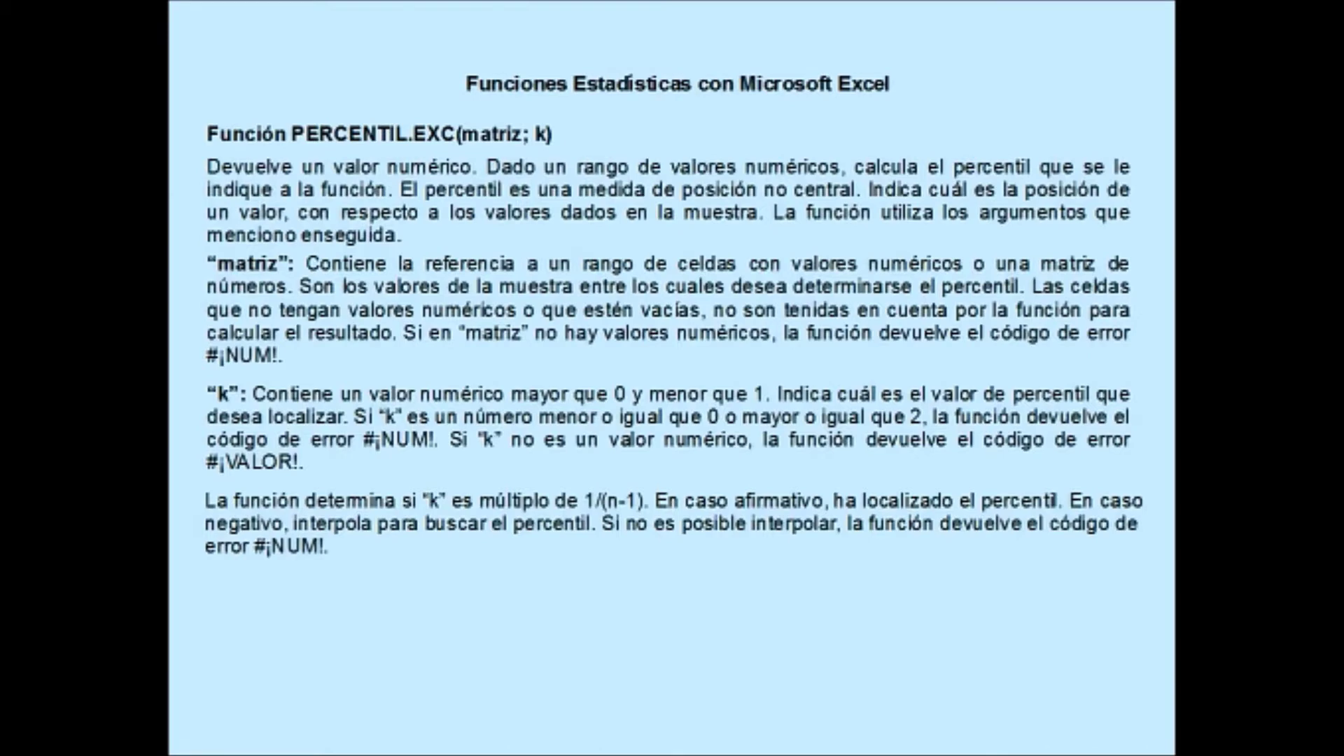
pyautogui.click(470, 582)
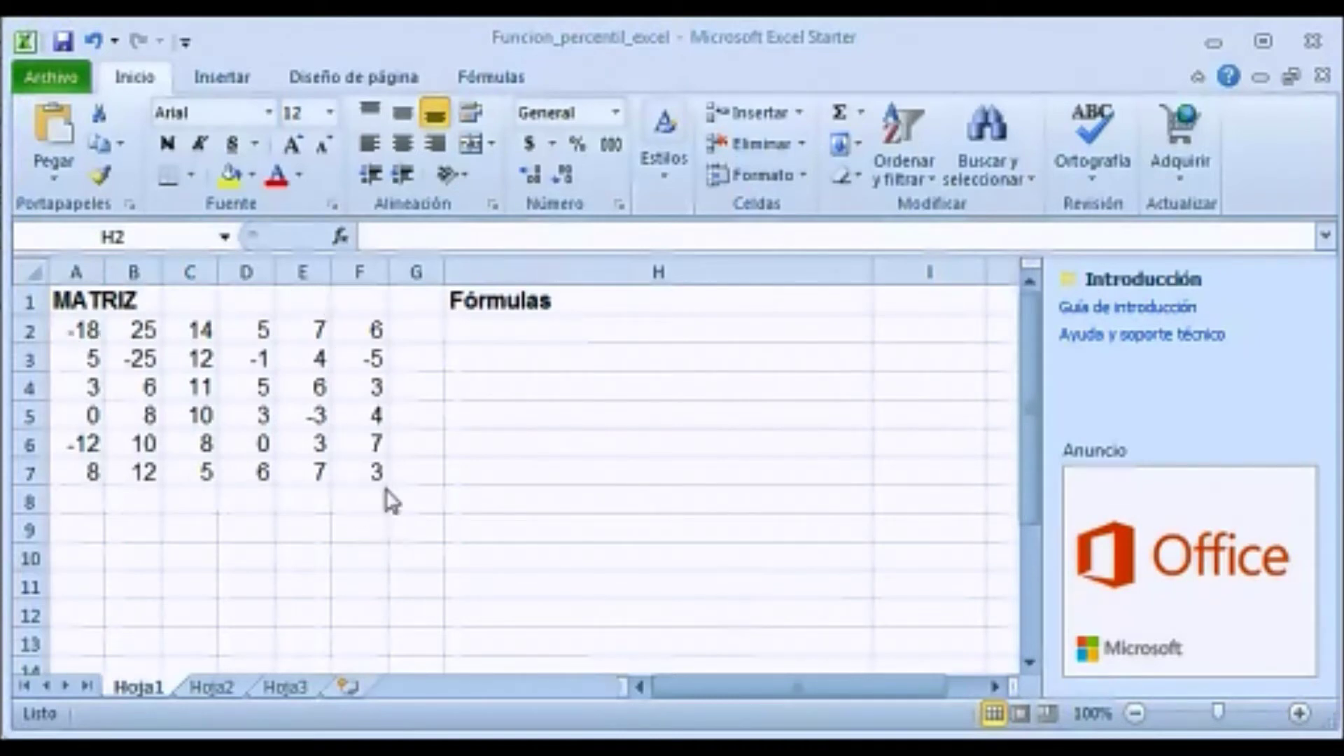
# Enter =PERCENTIL.EXC(A2:F7;0,5) in H2 through Insertar función, returning 5.
pyautogui.click(485, 326)
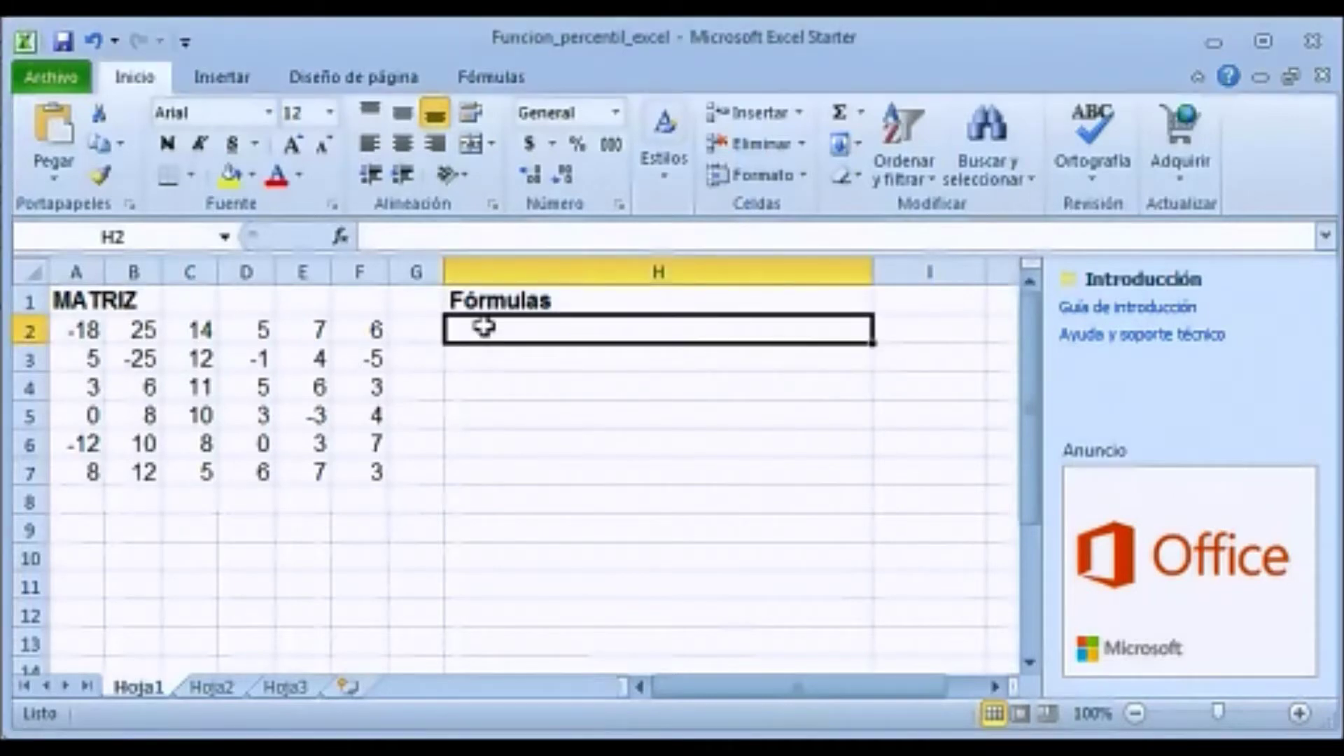
pyautogui.click(340, 237)
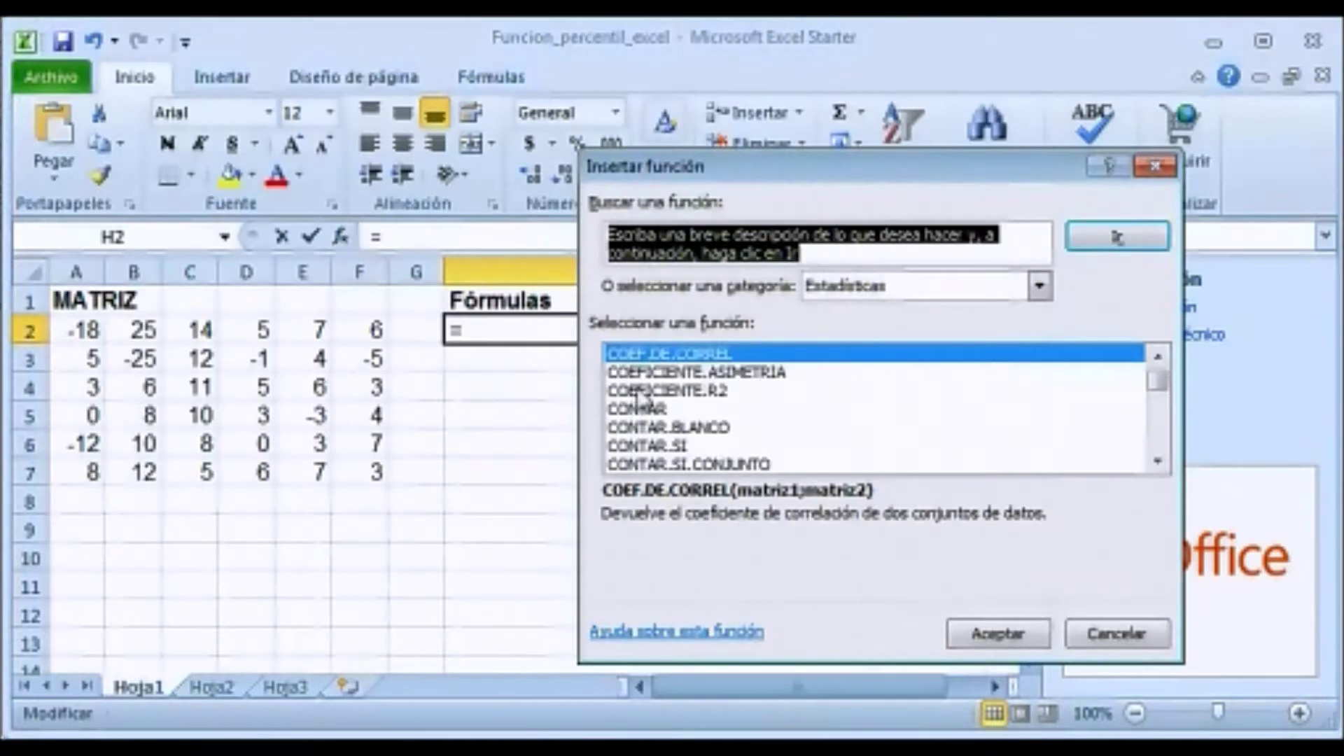
pyautogui.click(679, 412)
pyautogui.press('p')
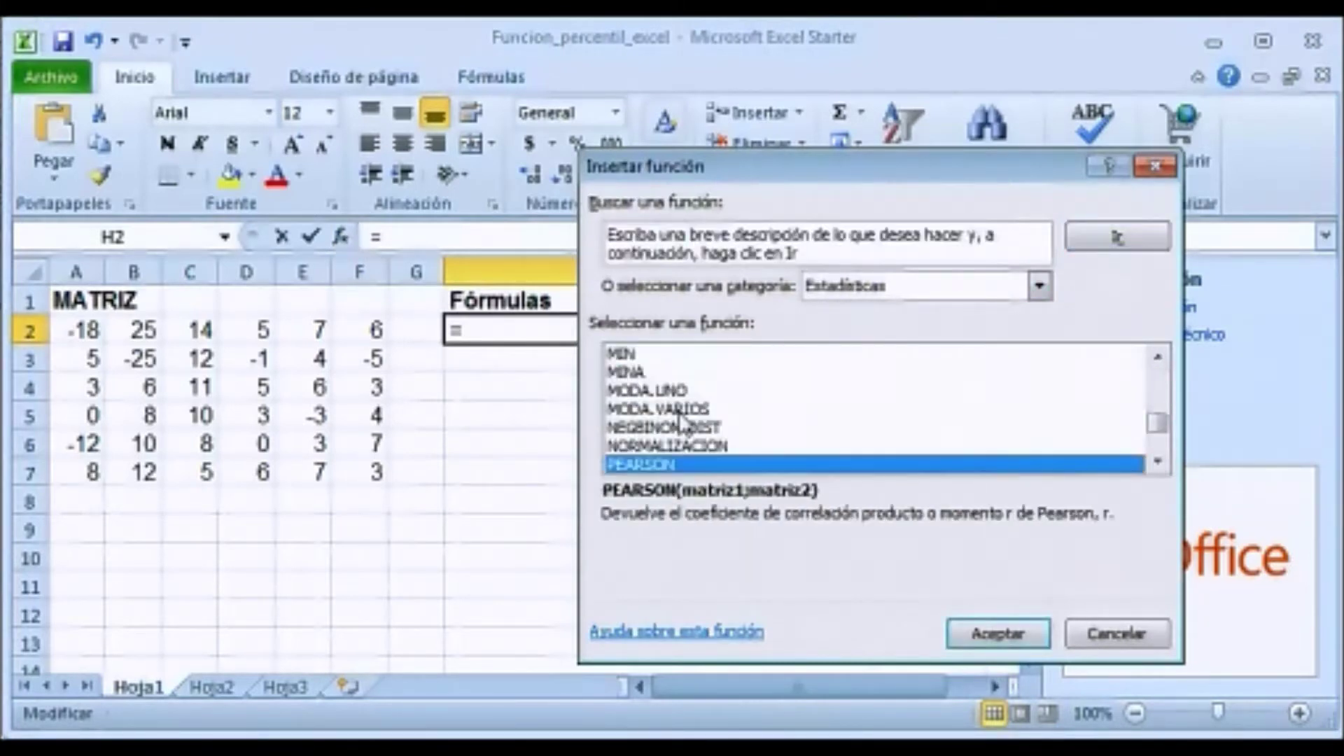
pyautogui.press('Down')
pyautogui.press('Down')
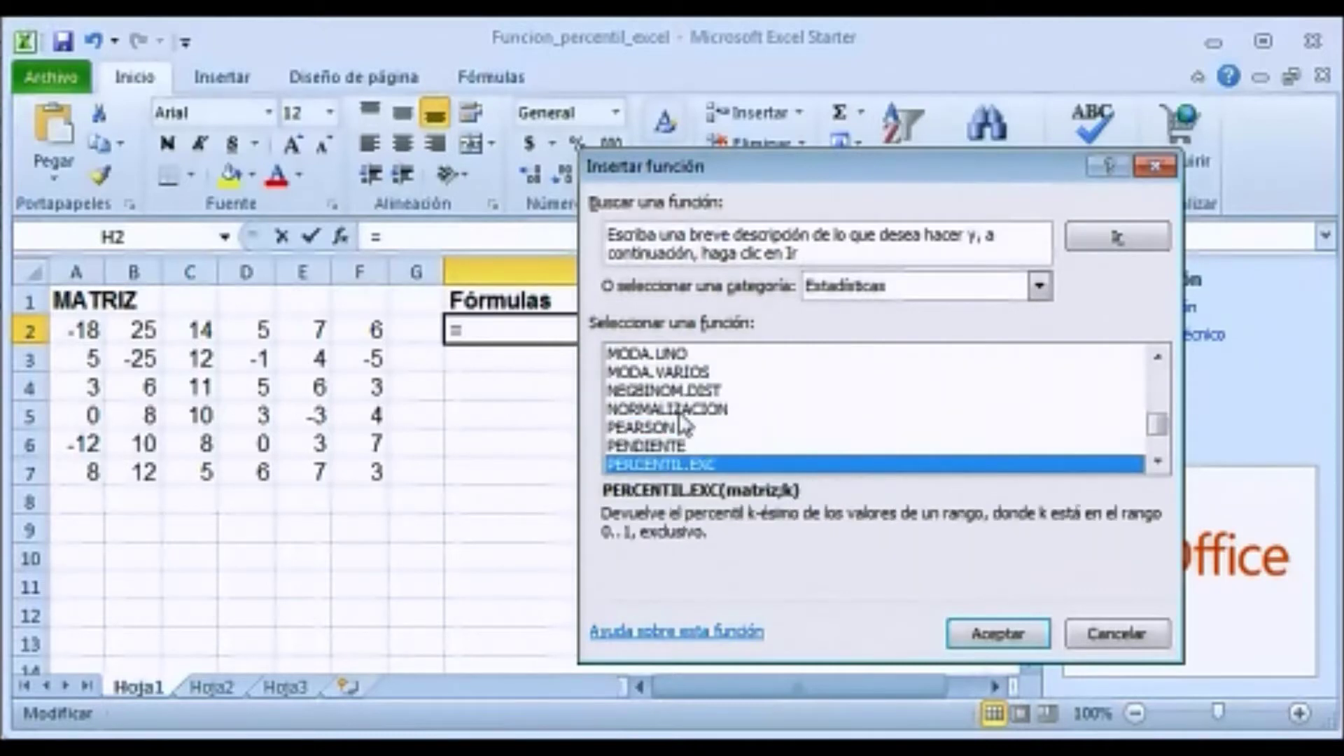
pyautogui.click(998, 633)
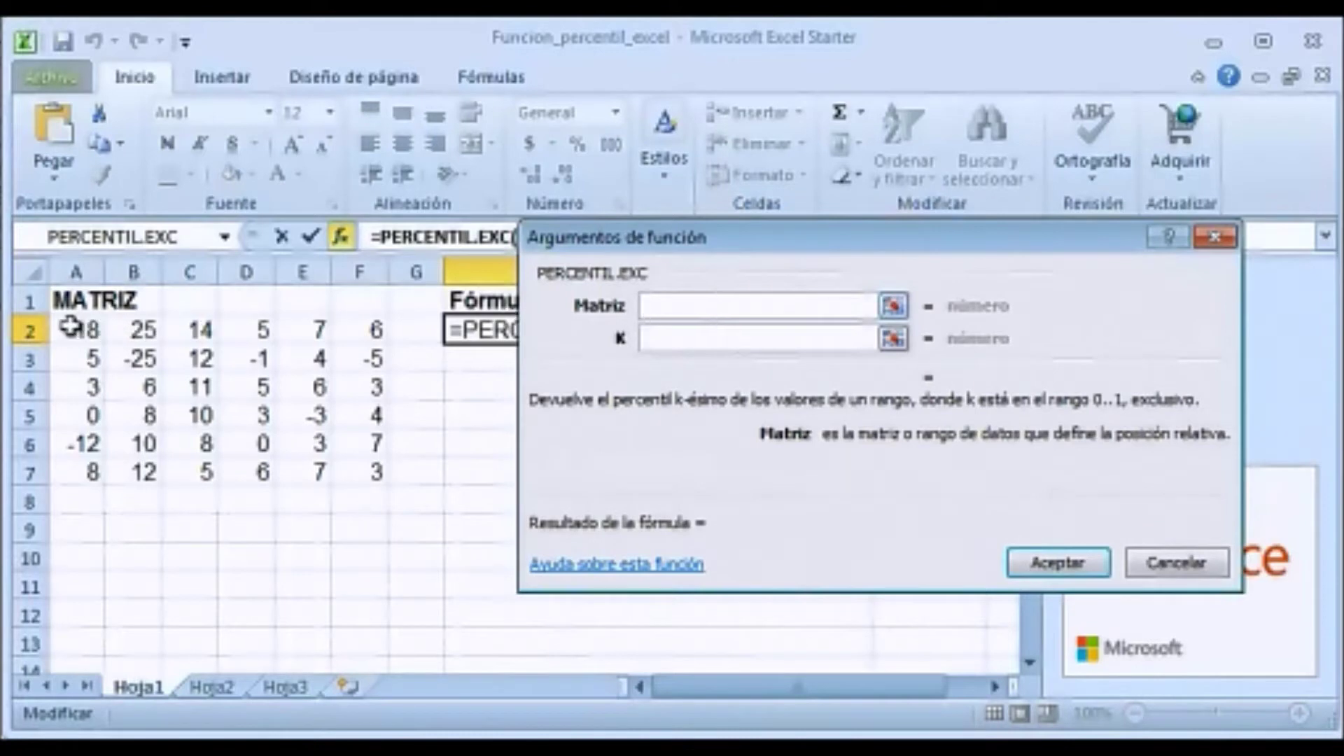
pyautogui.moveTo(59, 324)
pyautogui.mouseDown()
pyautogui.moveTo(308, 466)
pyautogui.moveTo(369, 472)
pyautogui.mouseUp()
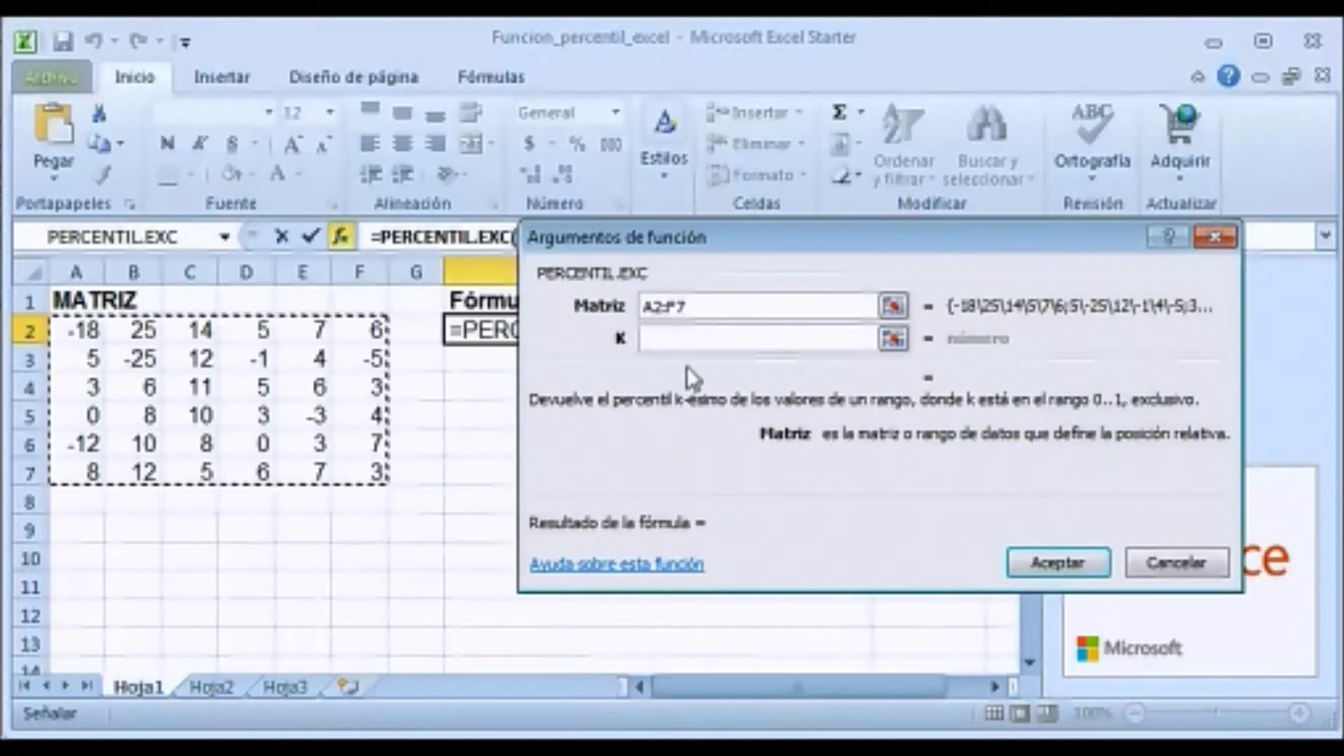
pyautogui.click(695, 340)
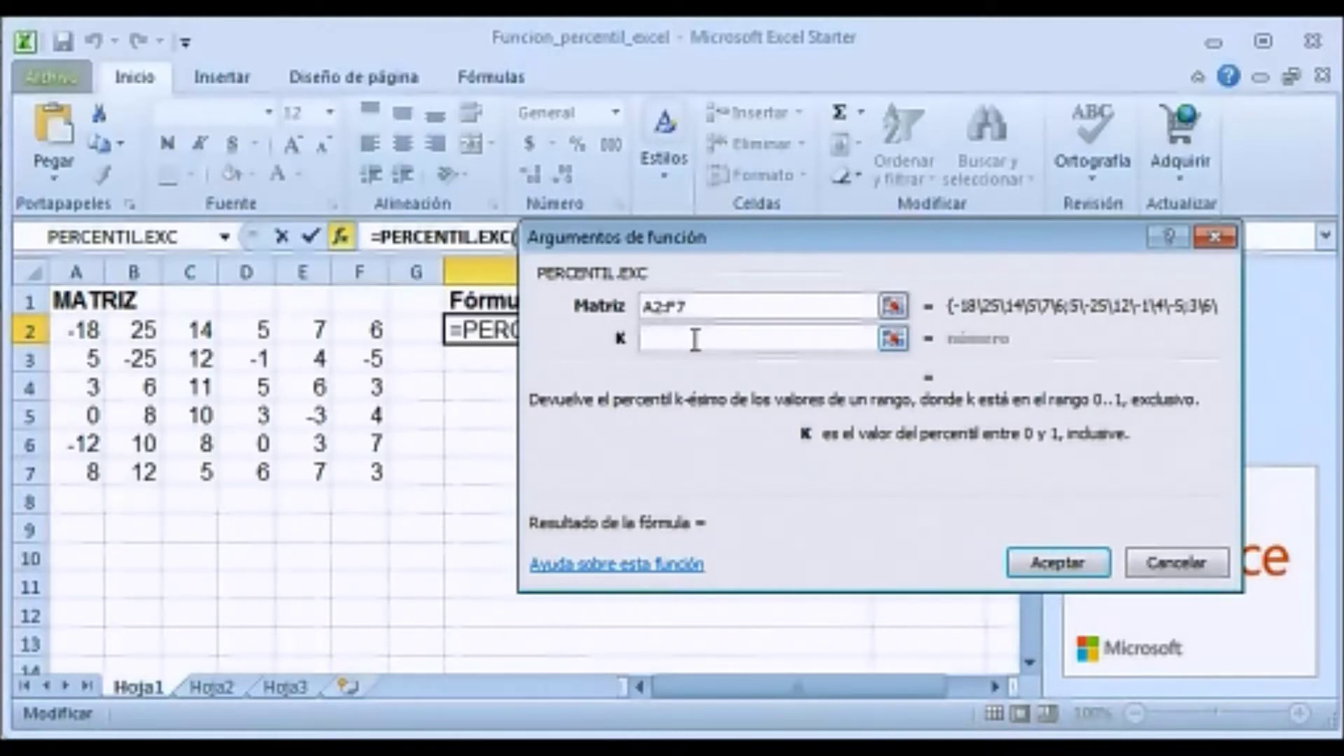
pyautogui.write('0,5')
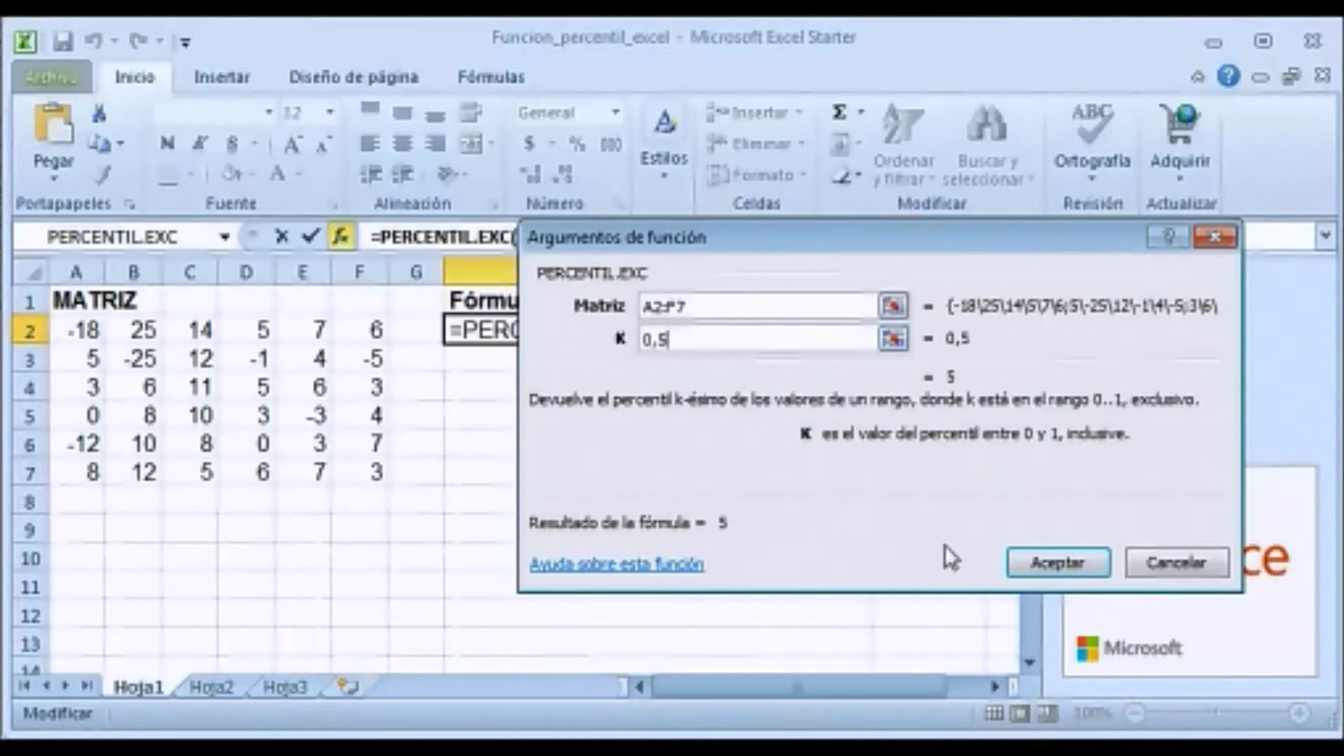
pyautogui.click(1056, 571)
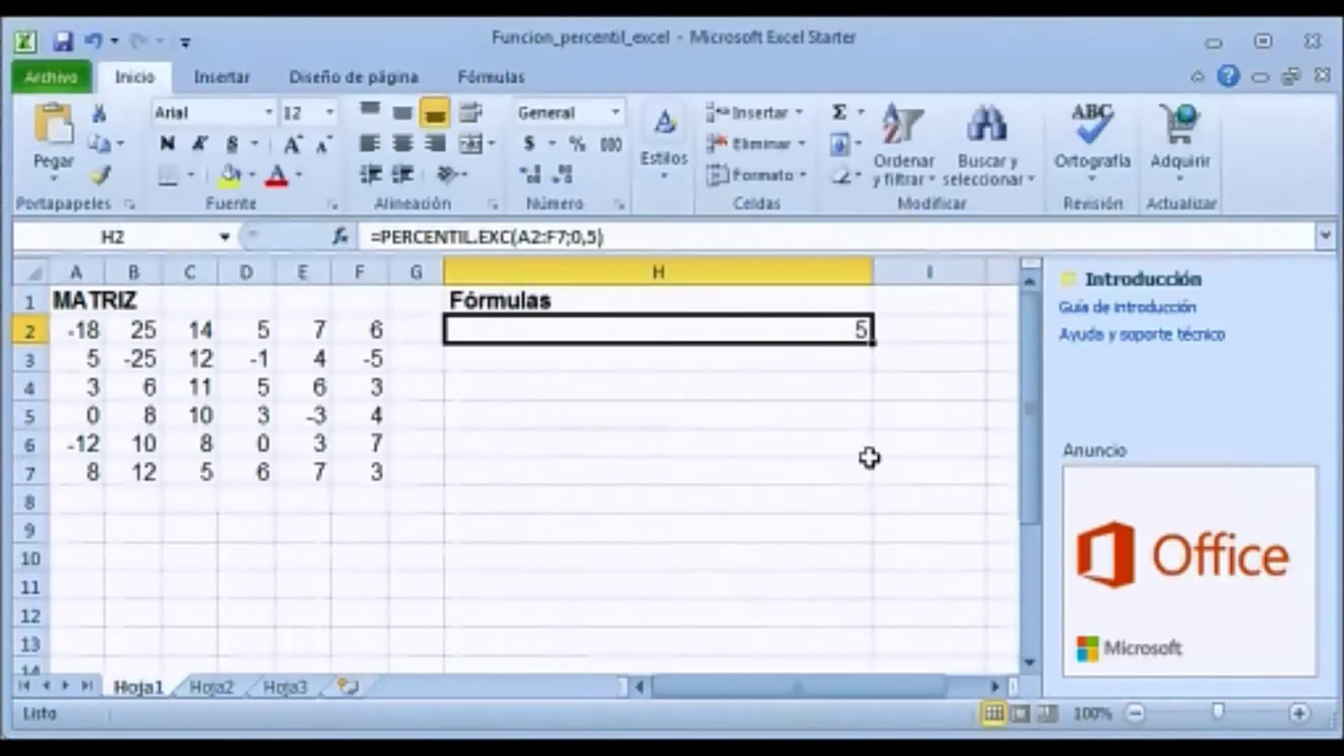
# Select H3 and choose PERCENTIL.EXC from the statistical functions.
pyautogui.click(781, 358)
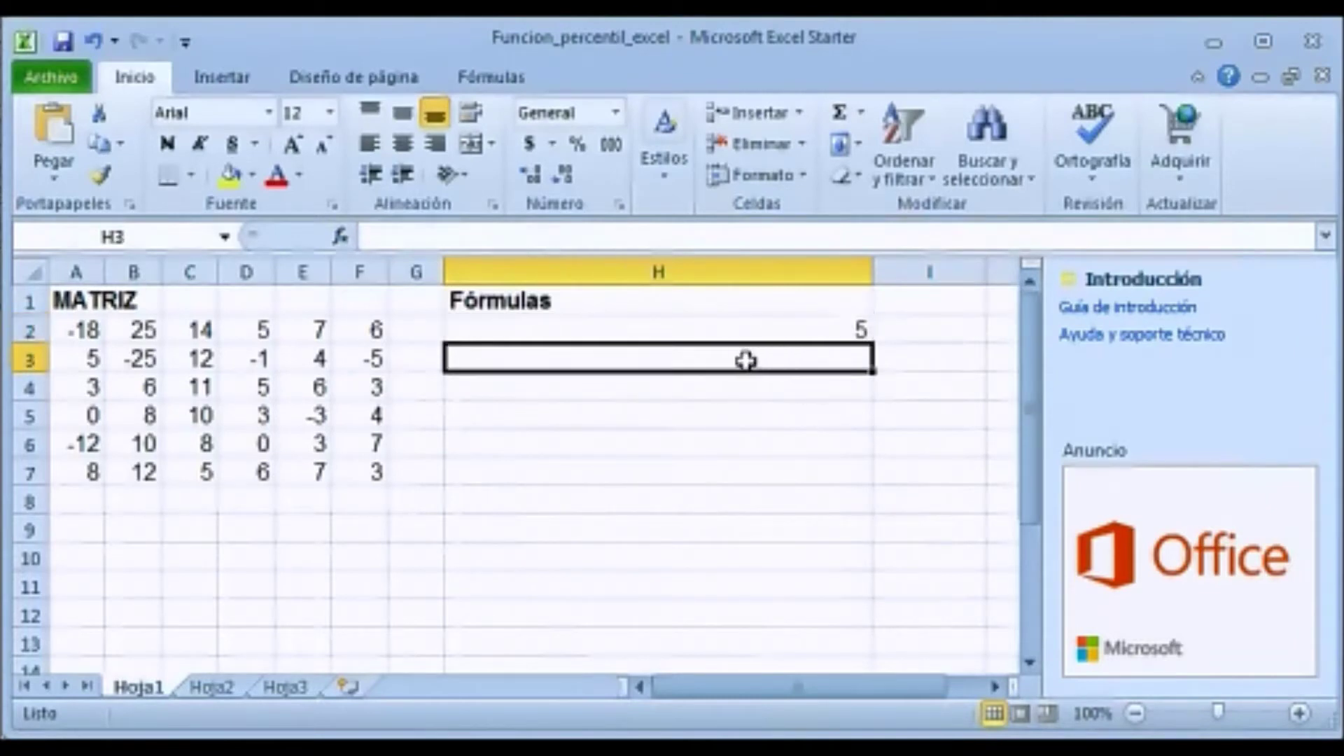
pyautogui.click(338, 243)
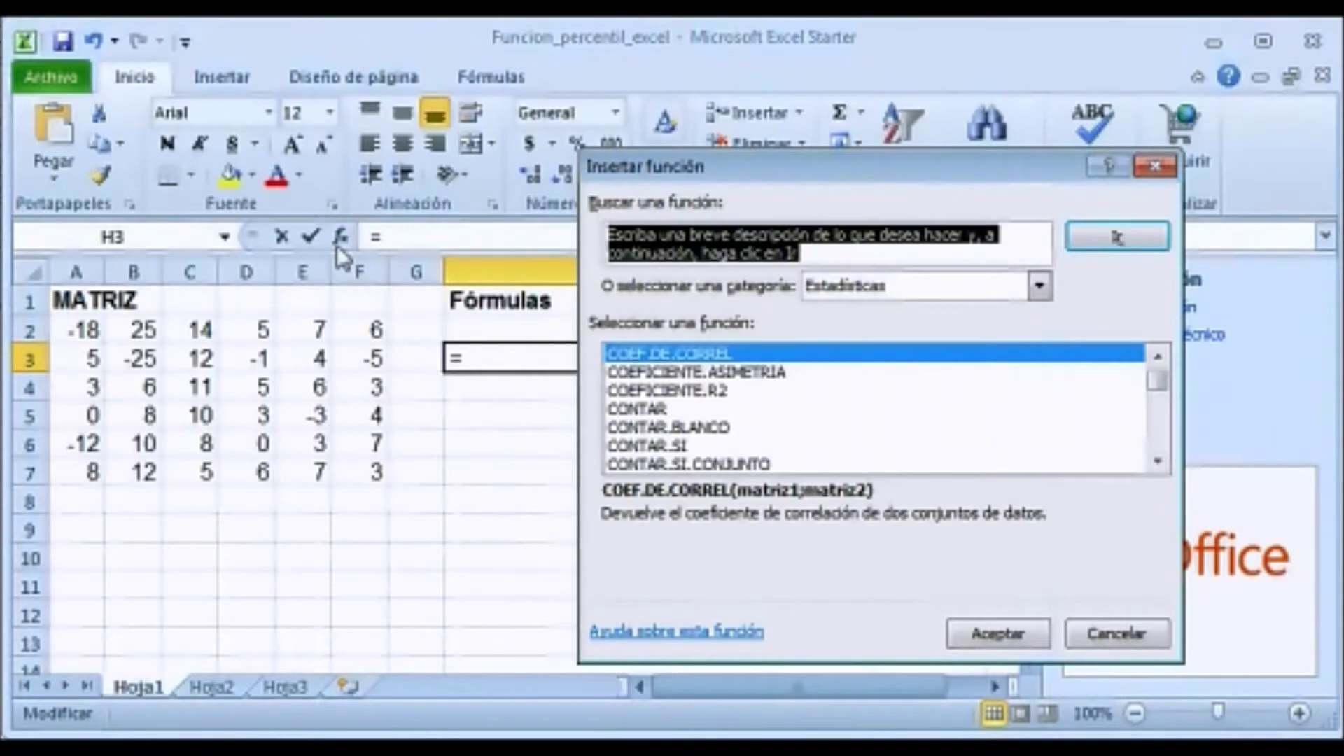
pyautogui.click(635, 415)
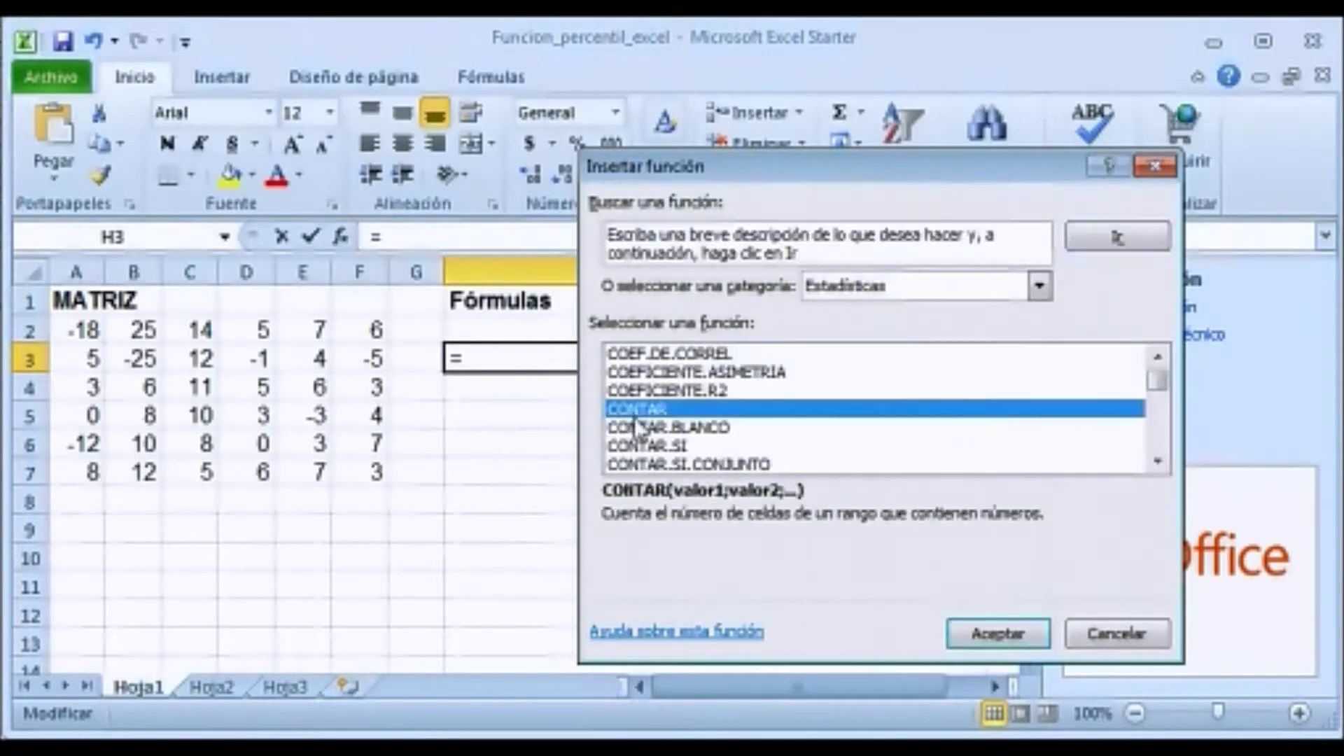
pyautogui.press('p')
pyautogui.click(1159, 461)
pyautogui.click(1159, 461)
pyautogui.click(1159, 461)
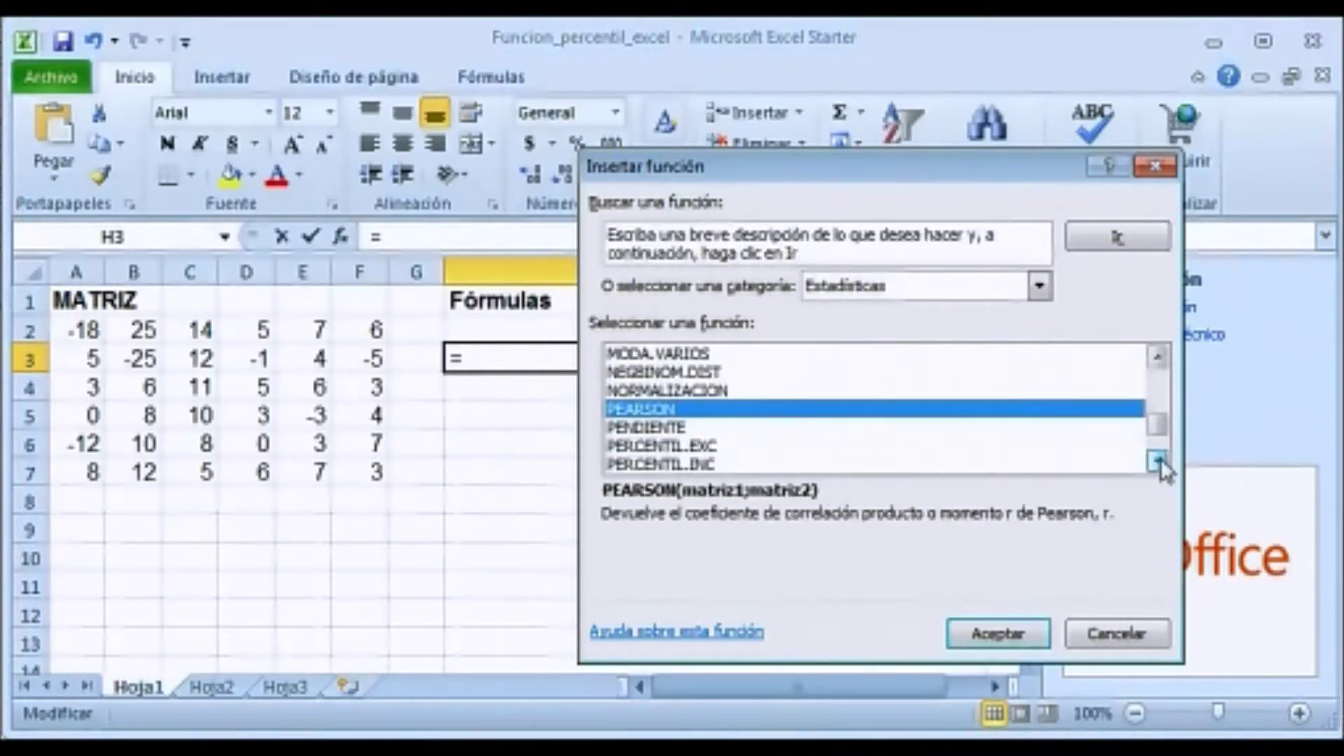
pyautogui.click(688, 452)
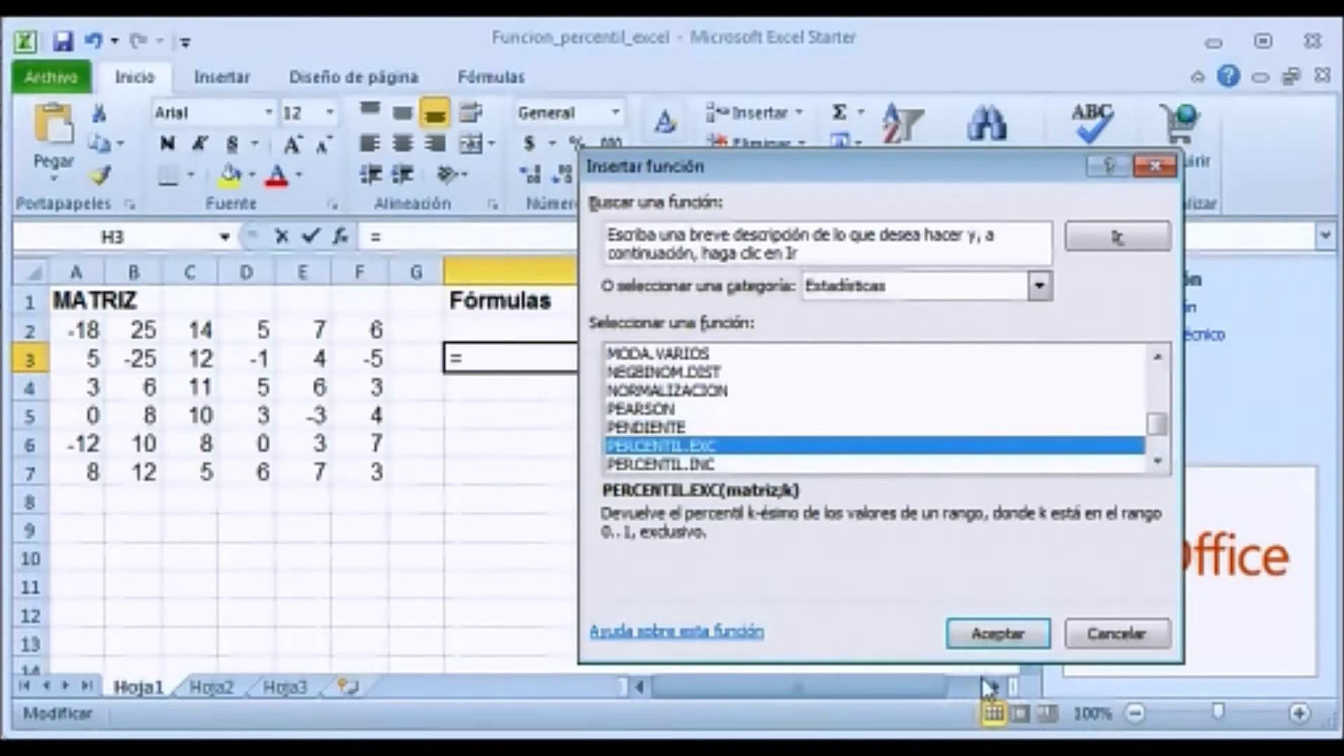
pyautogui.click(966, 629)
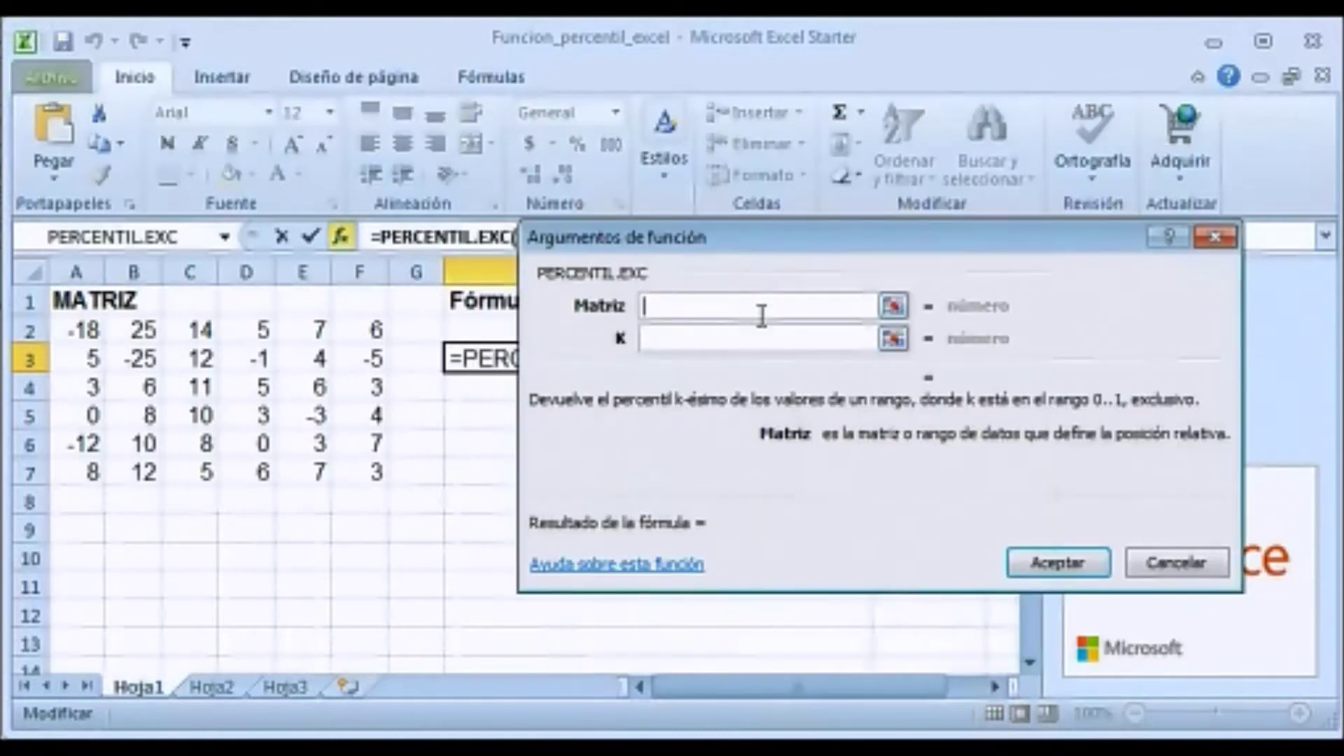
# Set Matriz to A2:F7 and K to 0,4 so H3 returns 4.
pyautogui.moveTo(86, 316); pyautogui.dragTo(264, 485)
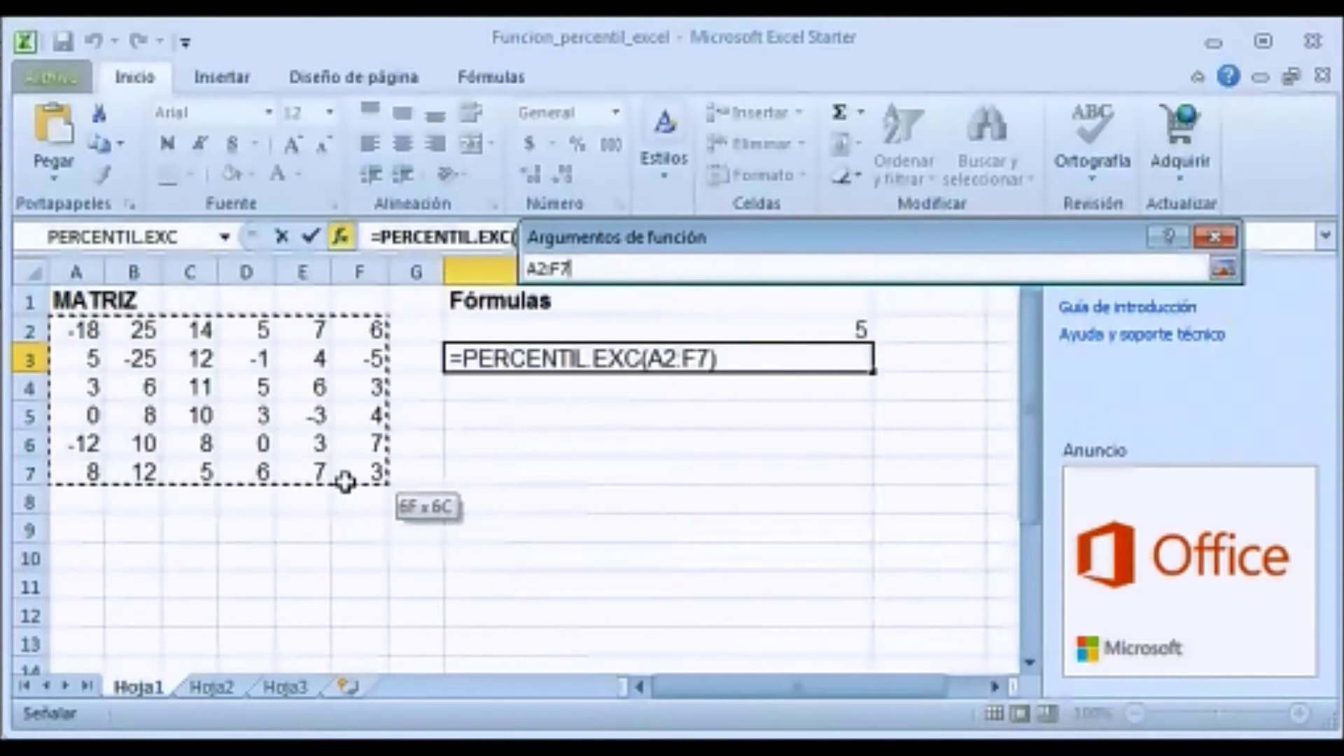
pyautogui.moveTo(265, 486); pyautogui.dragTo(347, 482)
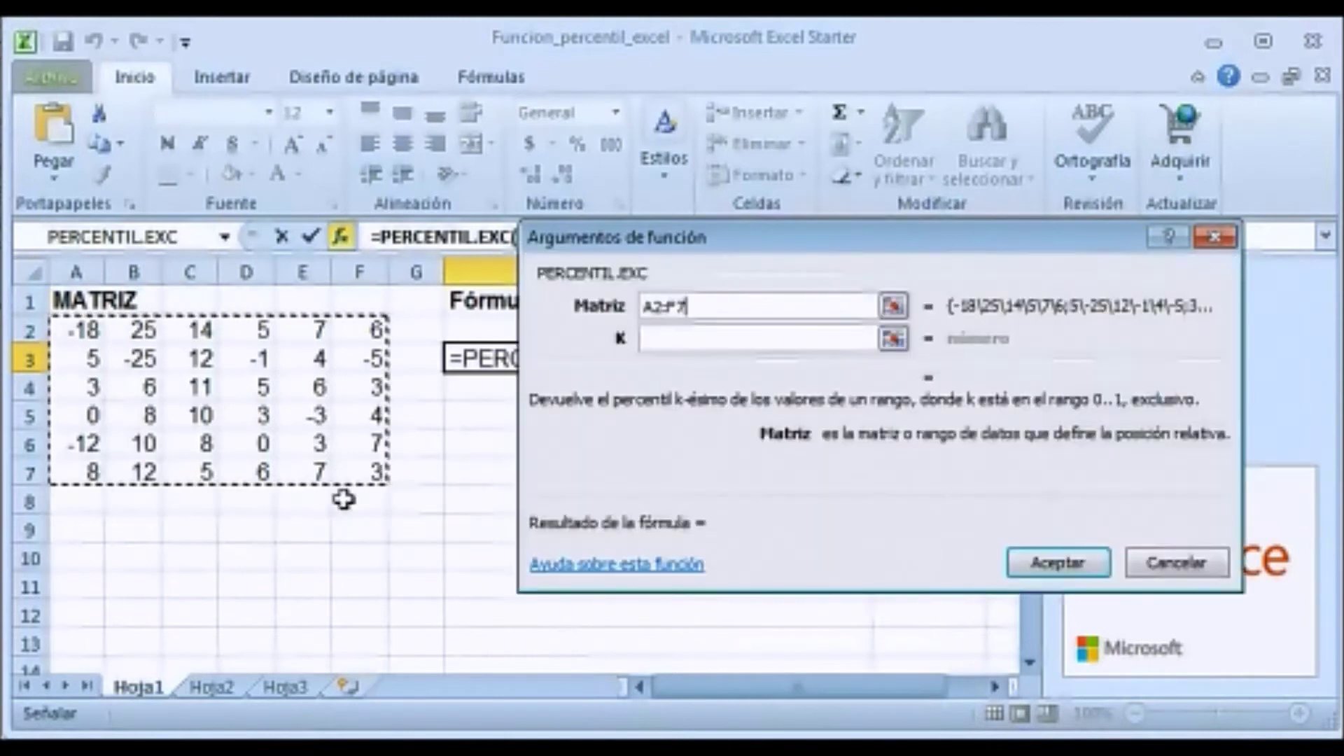
pyautogui.click(734, 341)
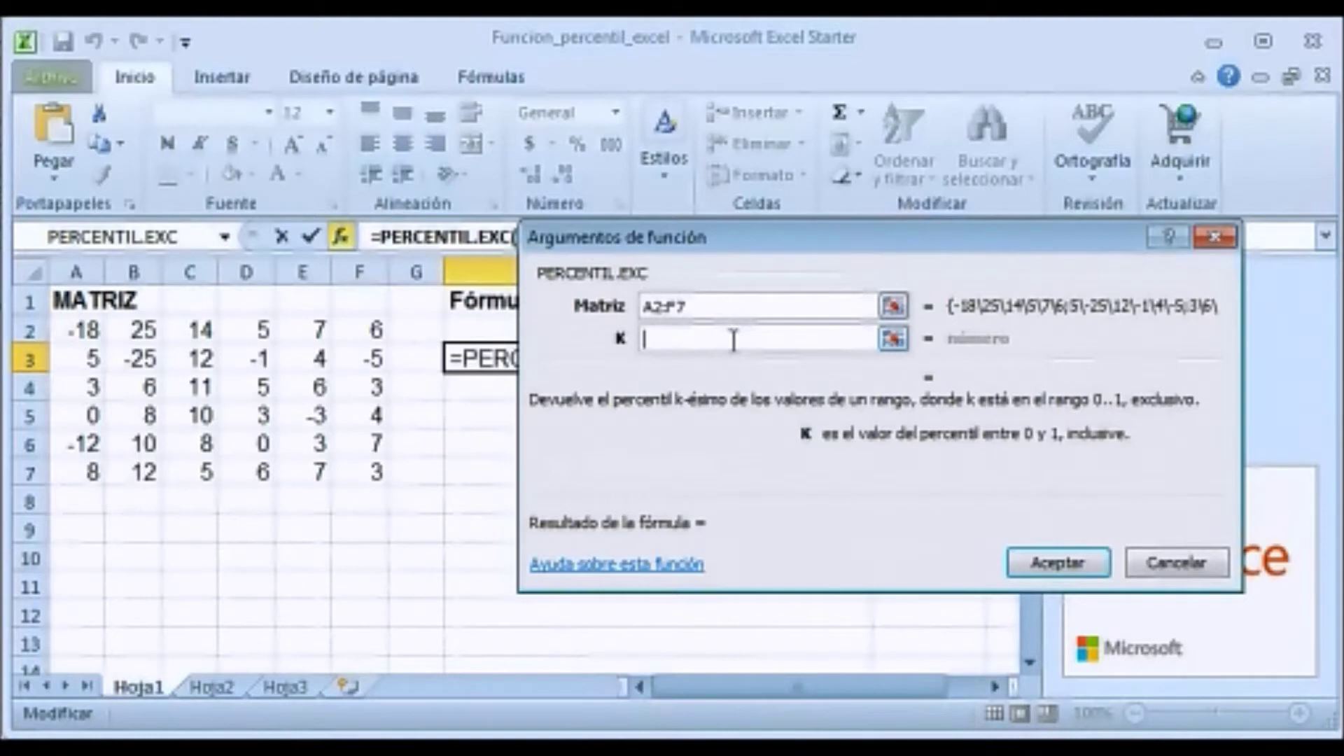
pyautogui.write('0')
pyautogui.write(',')
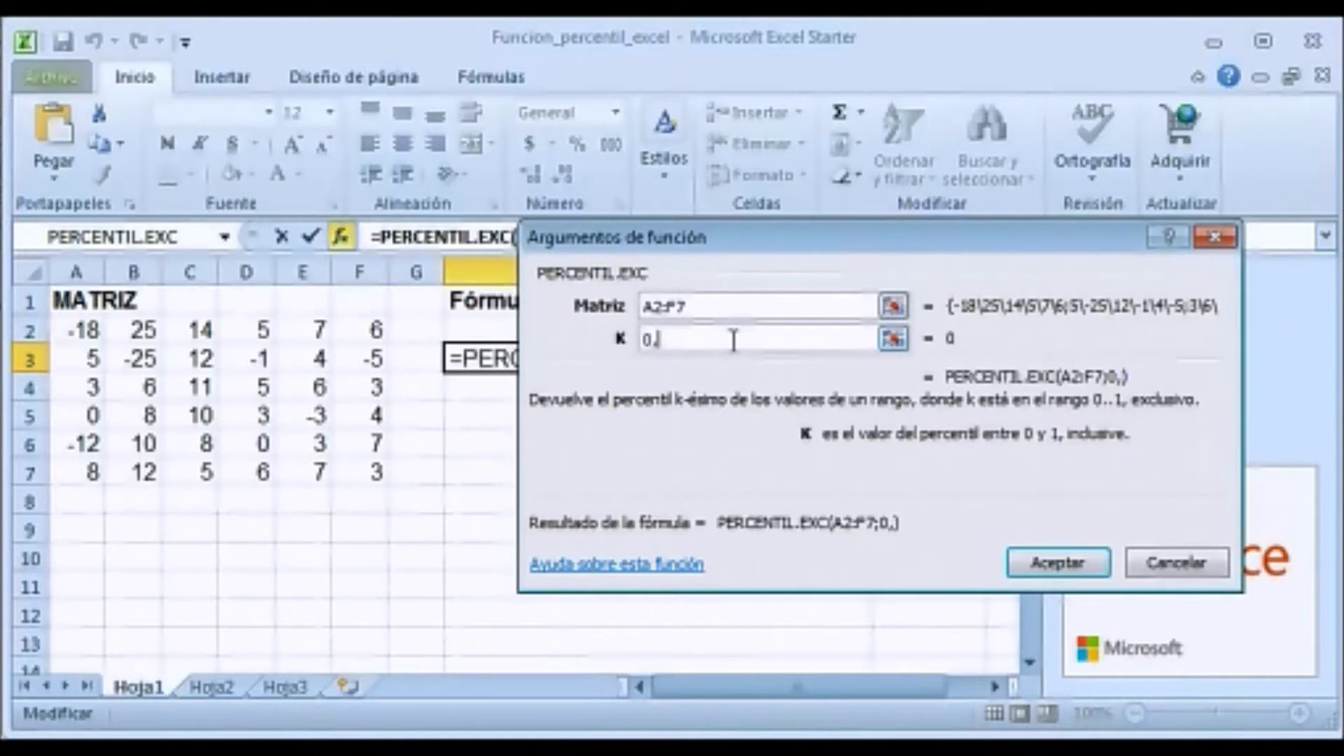
pyautogui.write('5')
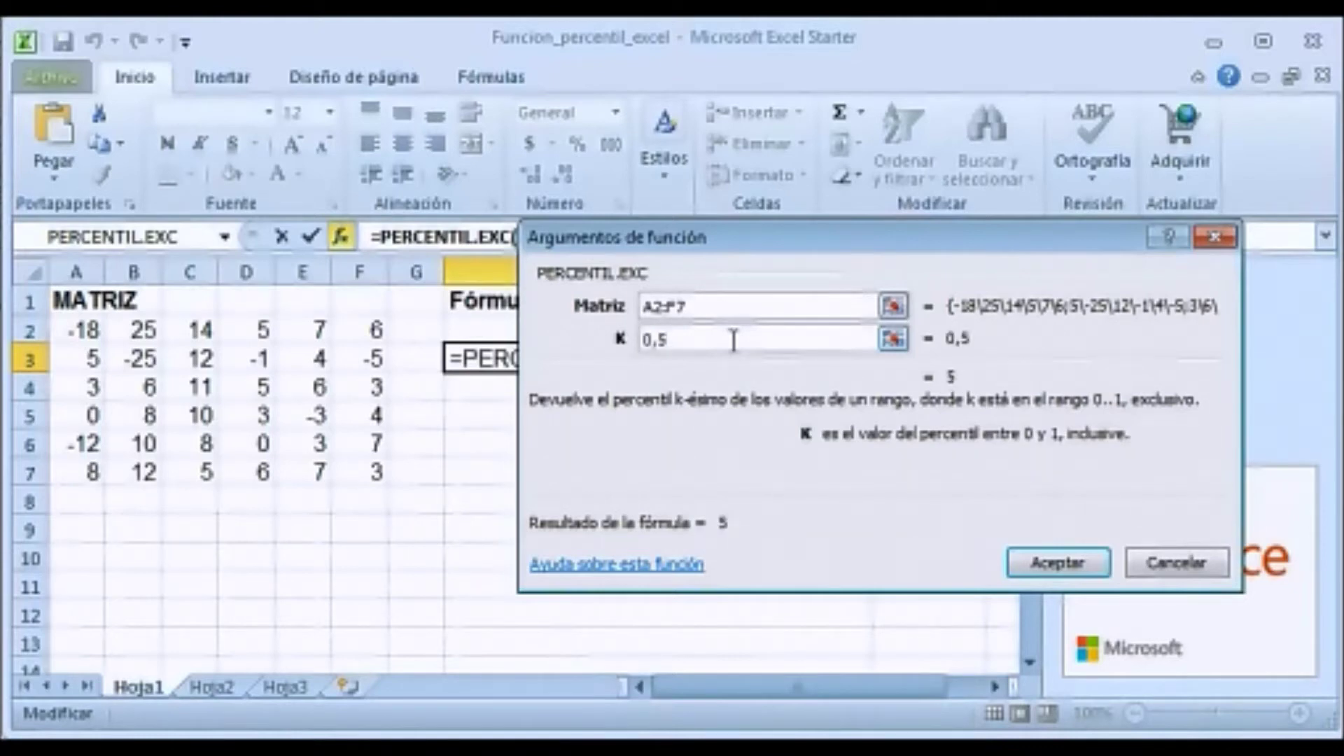
pyautogui.press('BackSpace')
pyautogui.write('4')
pyautogui.click(1043, 564)
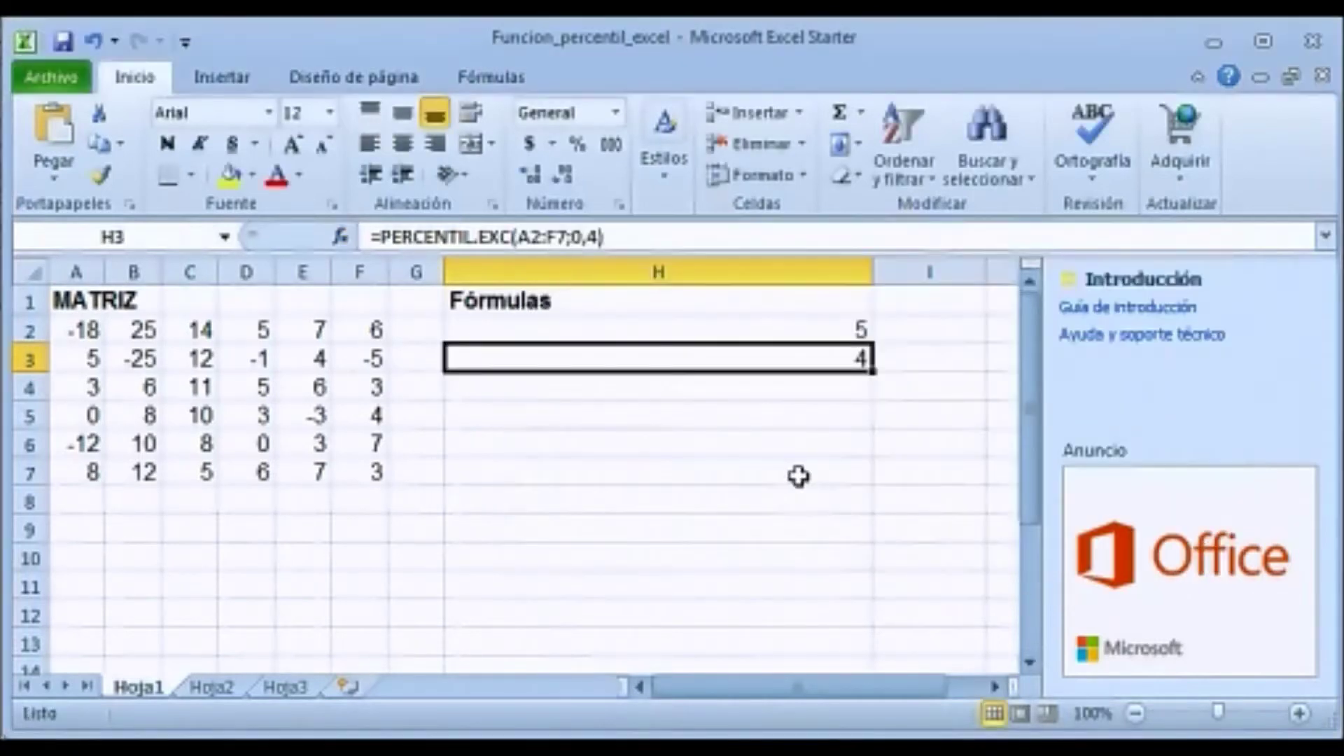
pyautogui.click(808, 390)
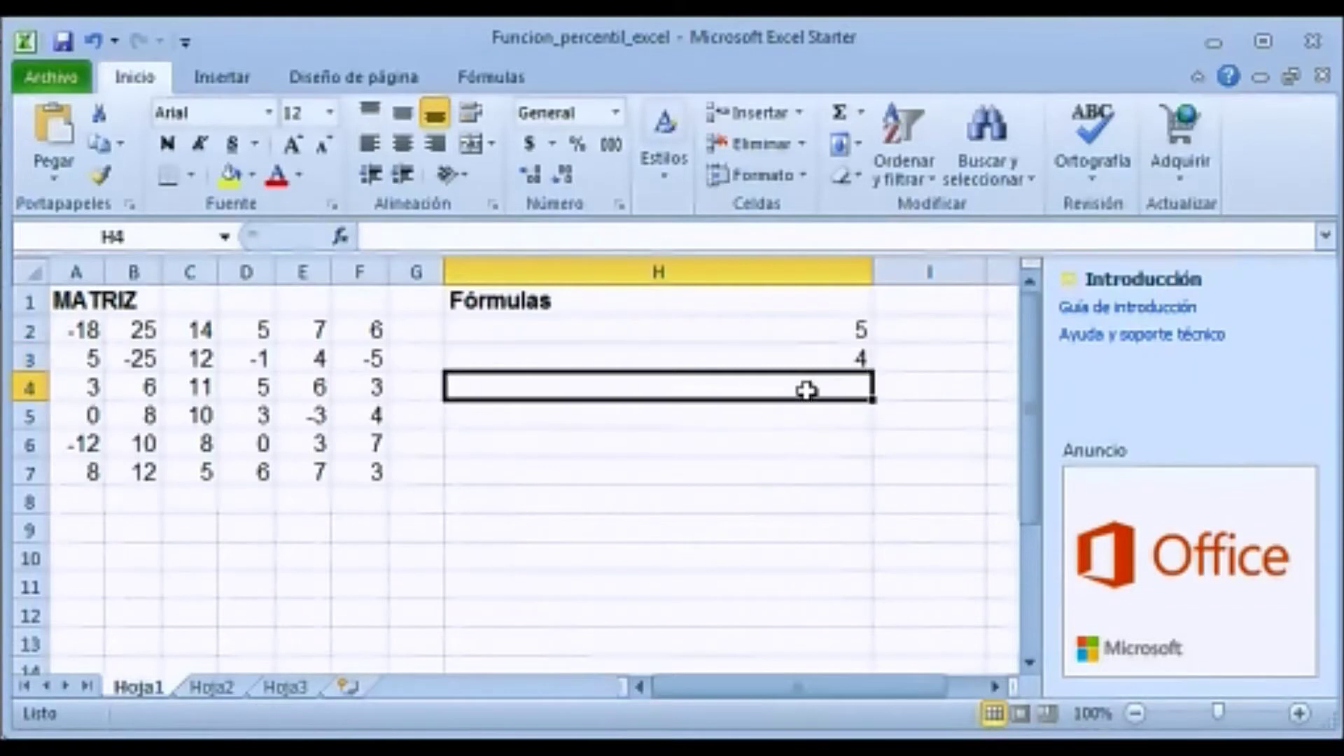
# Insert =PERCENTIL.EXC(A2:F7;0,8) in H4, which displays 9,2.
pyautogui.click(340, 238)
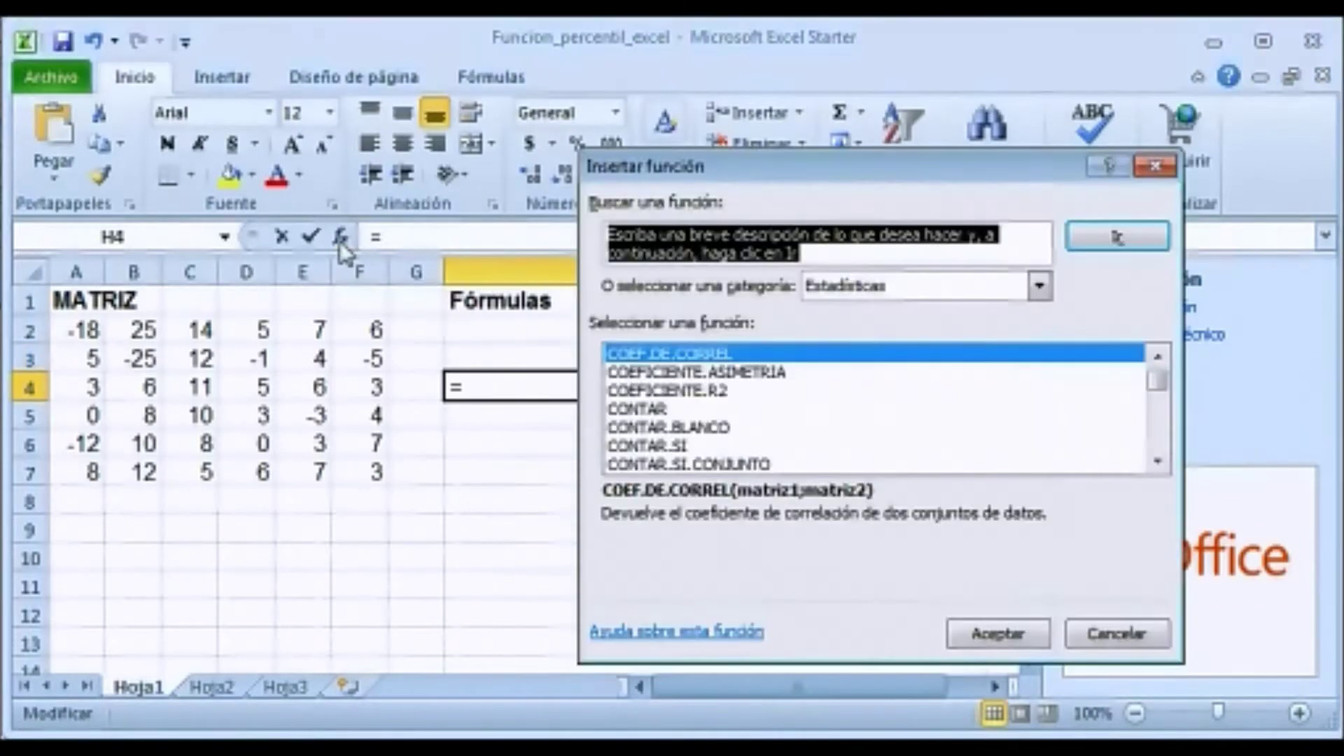
pyautogui.click(670, 391)
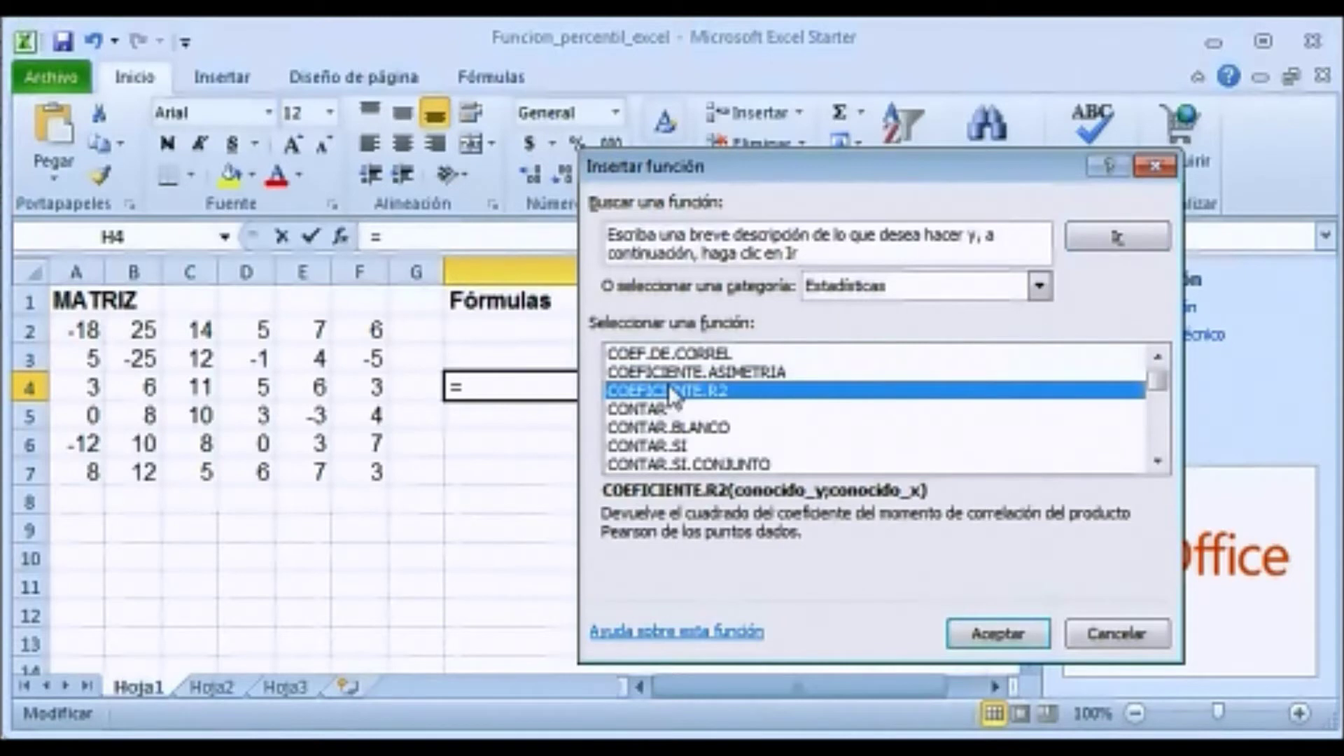
pyautogui.press('p')
pyautogui.press('Down')
pyautogui.press('Down')
pyautogui.press('Down')
pyautogui.press('Up')
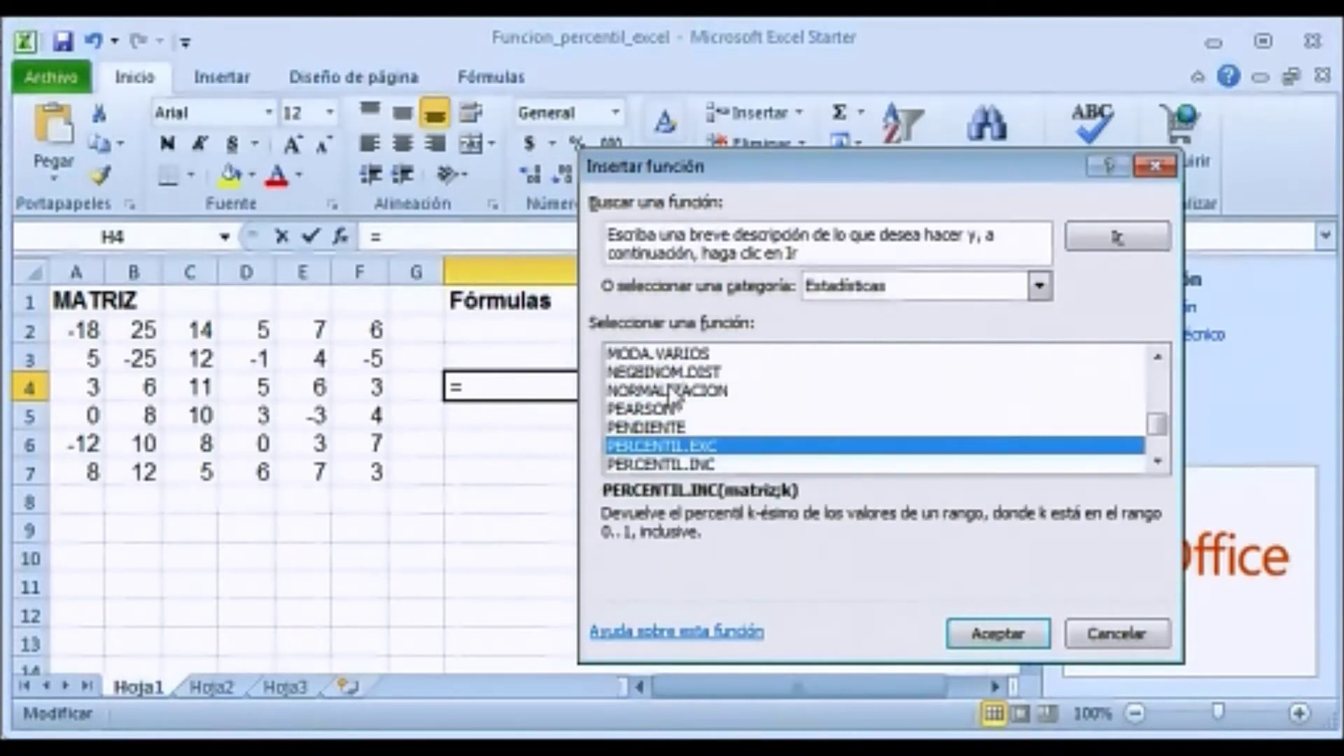
pyautogui.click(995, 634)
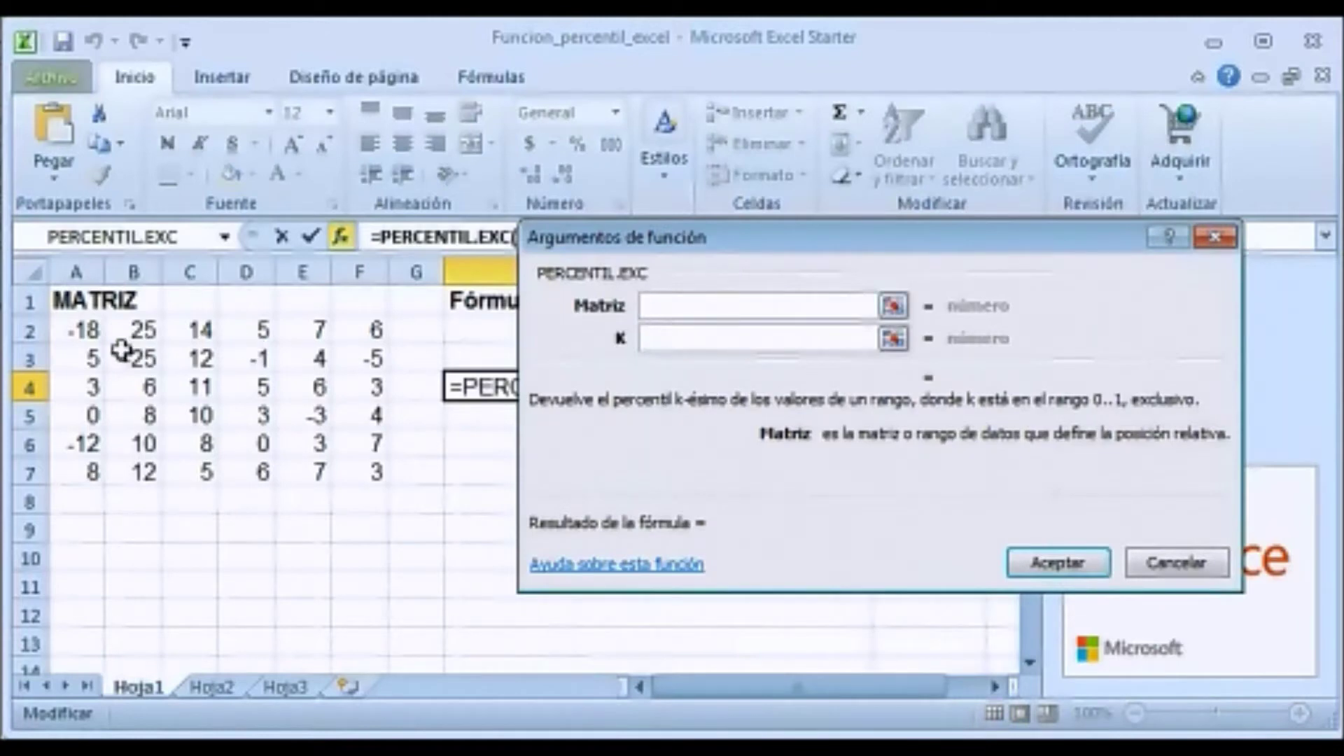
pyautogui.moveTo(78, 328)
pyautogui.mouseDown()
pyautogui.moveTo(76, 393)
pyautogui.moveTo(317, 465)
pyautogui.moveTo(351, 461)
pyautogui.mouseUp()
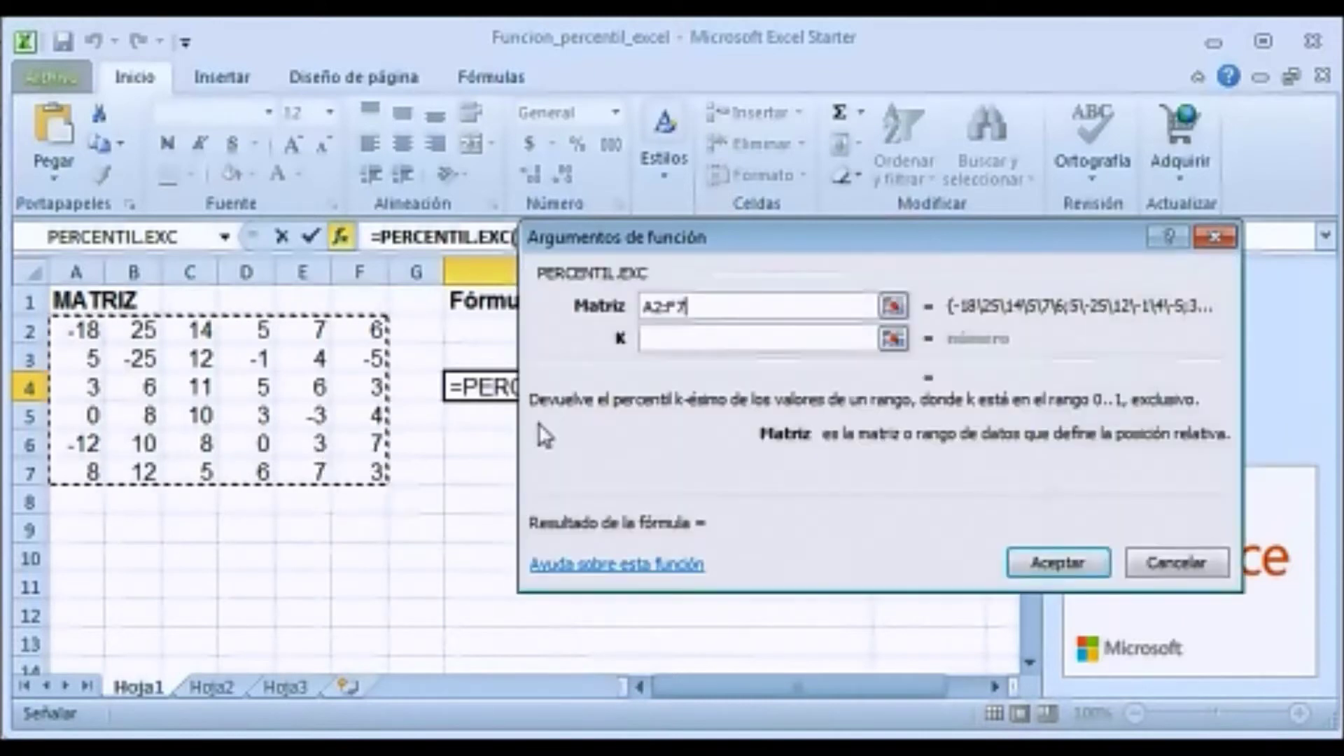
pyautogui.click(736, 343)
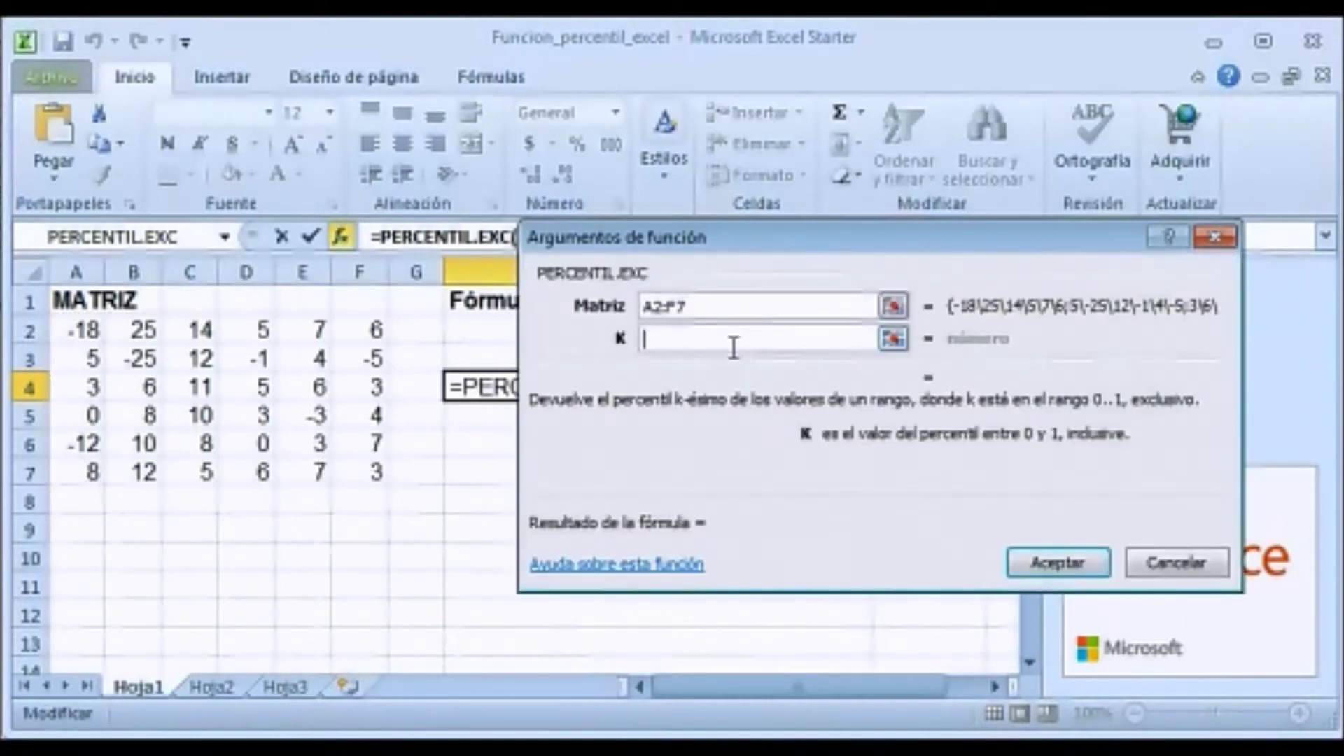
pyautogui.write('0,8')
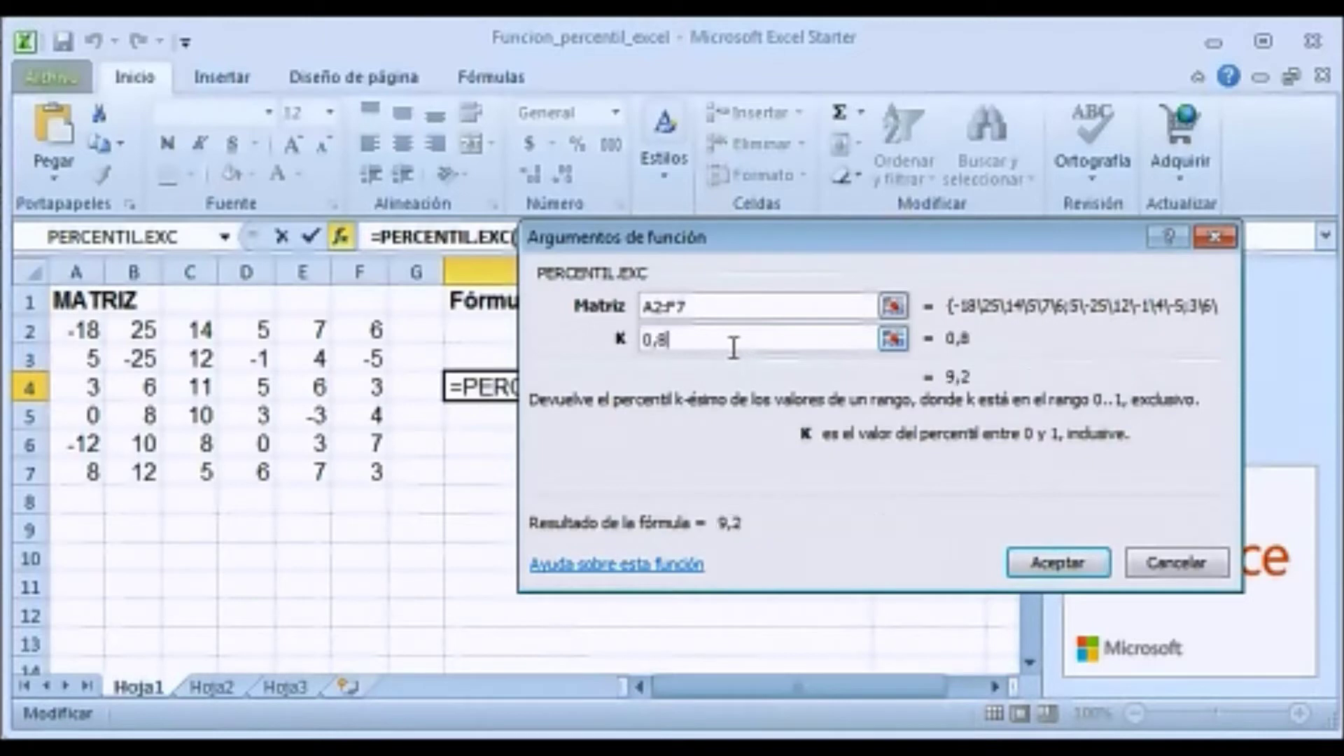
pyautogui.click(1057, 564)
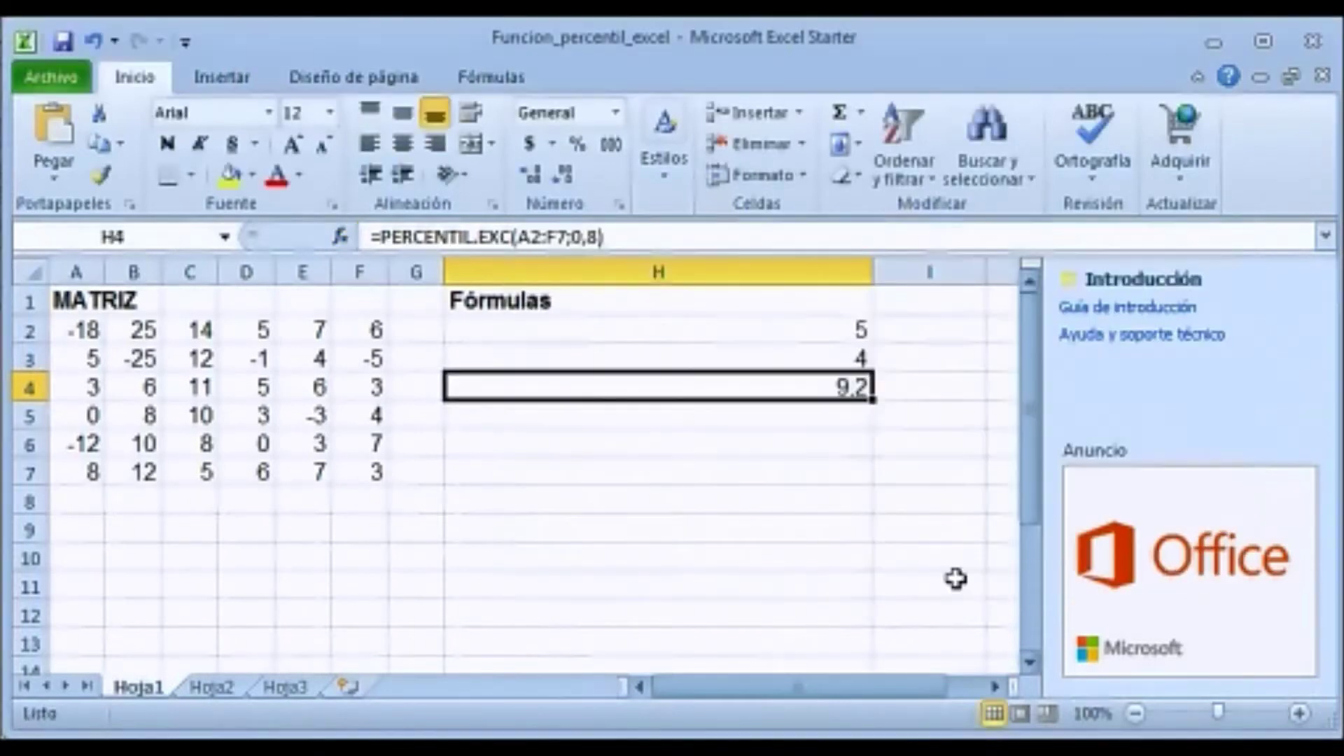
pyautogui.click(772, 422)
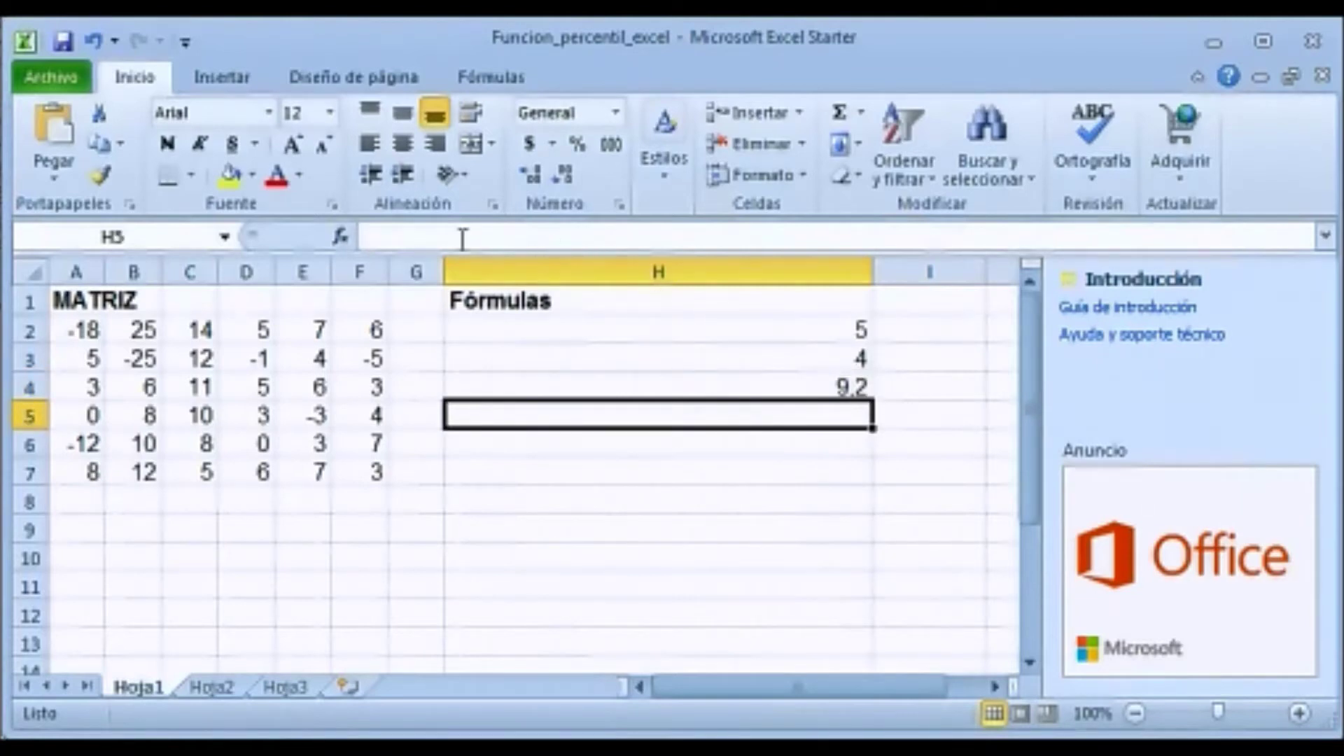
# Enter =PERCENTIL.EXC(A2:F7;0) in H5, which returns the #¡NUM! error.
pyautogui.click(338, 239)
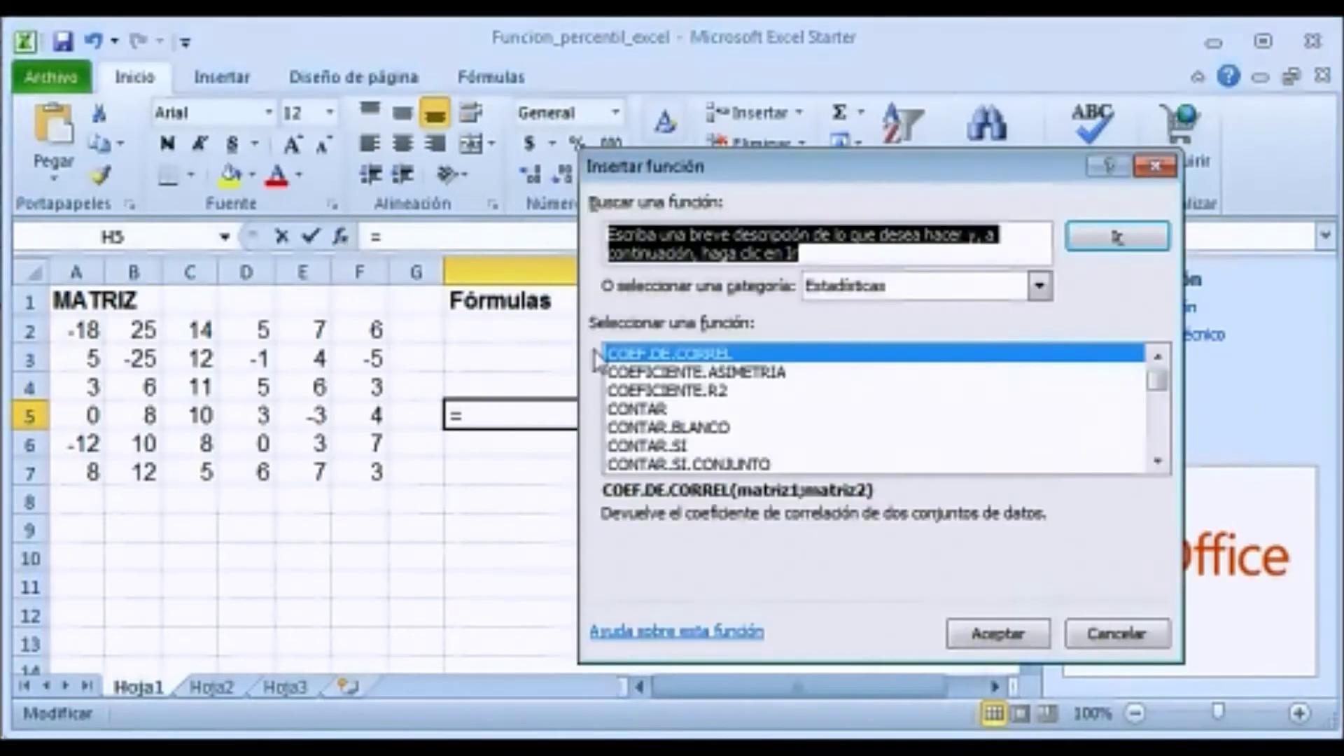
pyautogui.click(656, 410)
pyautogui.press('p')
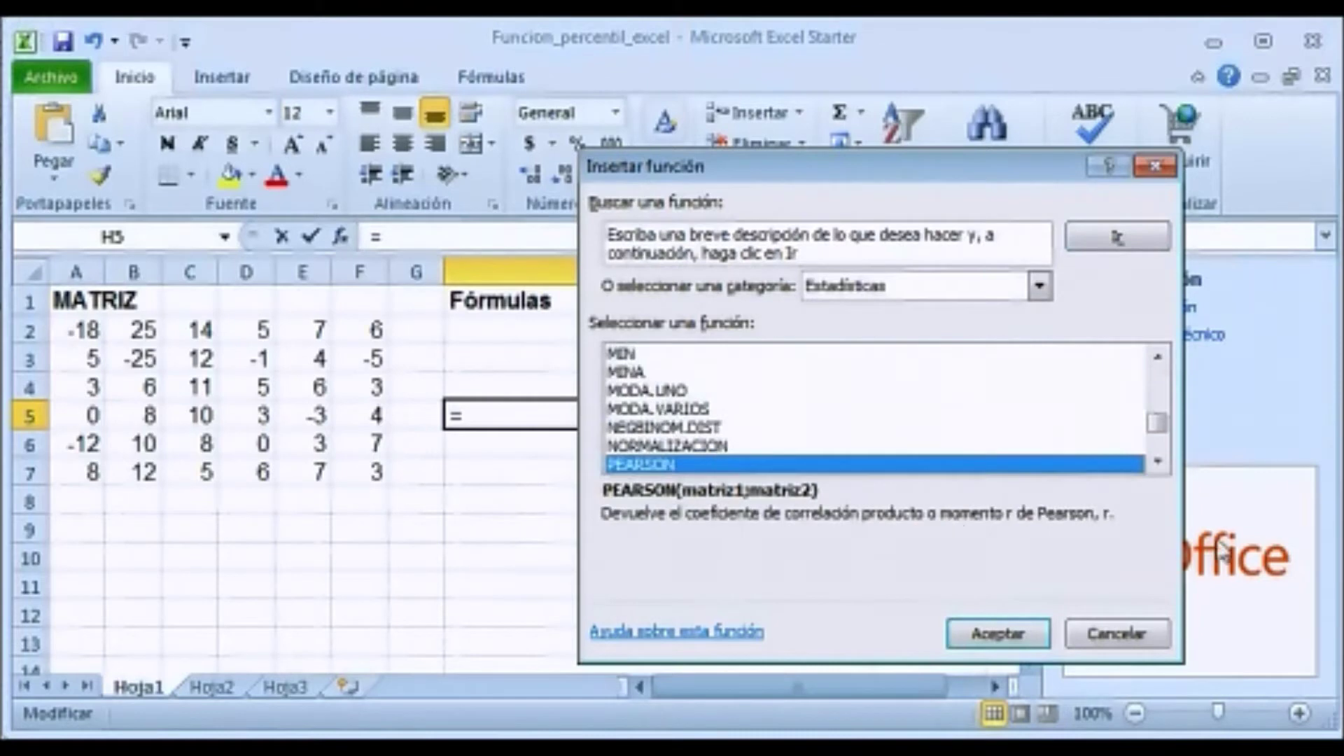
pyautogui.click(1157, 463)
pyautogui.click(1157, 463)
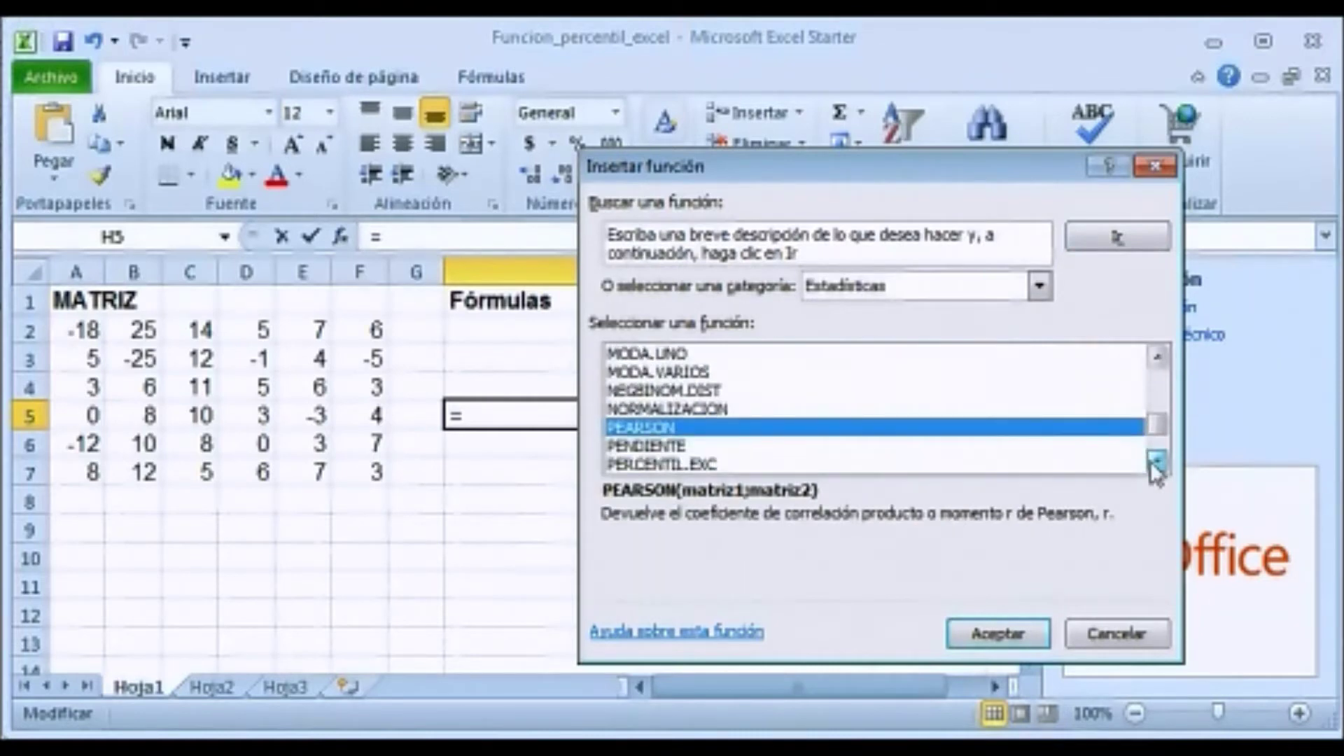
pyautogui.click(1157, 464)
pyautogui.click(701, 448)
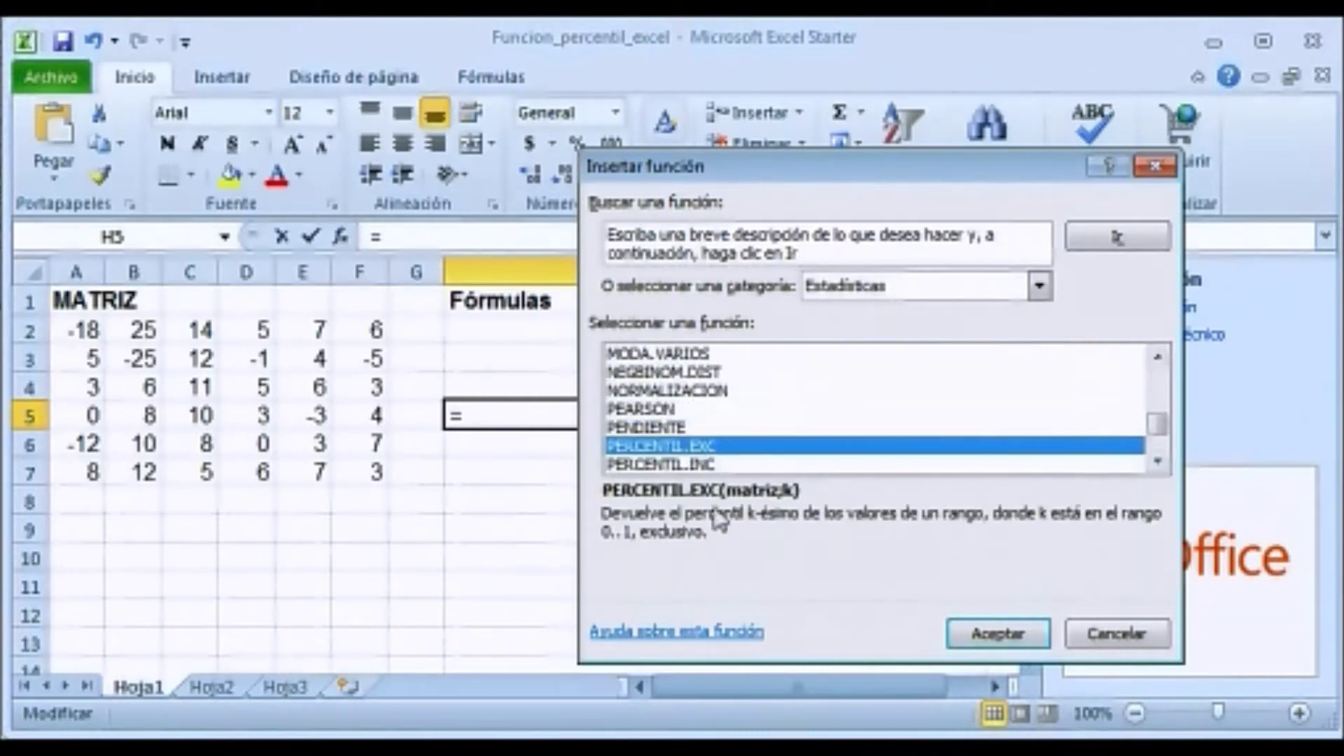
pyautogui.click(994, 639)
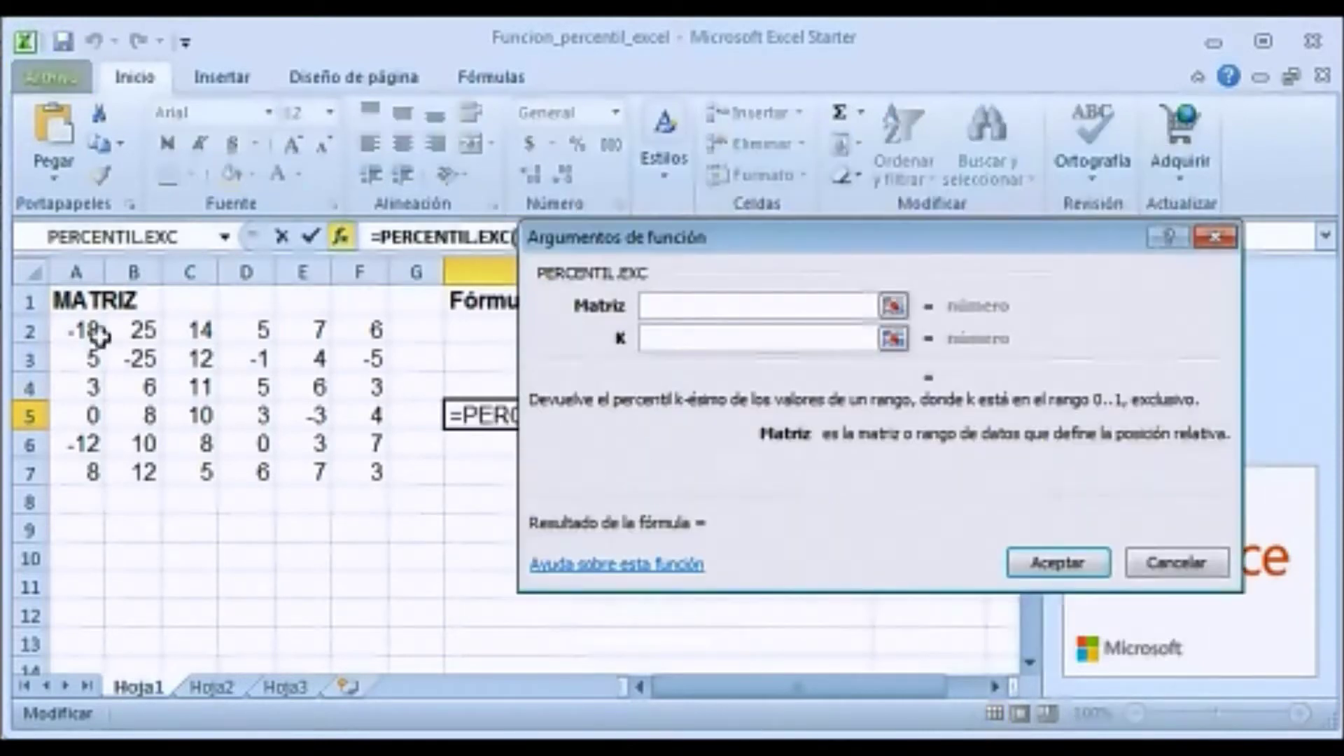
pyautogui.moveTo(77, 331)
pyautogui.mouseDown()
pyautogui.moveTo(116, 475)
pyautogui.moveTo(352, 474)
pyautogui.mouseUp()
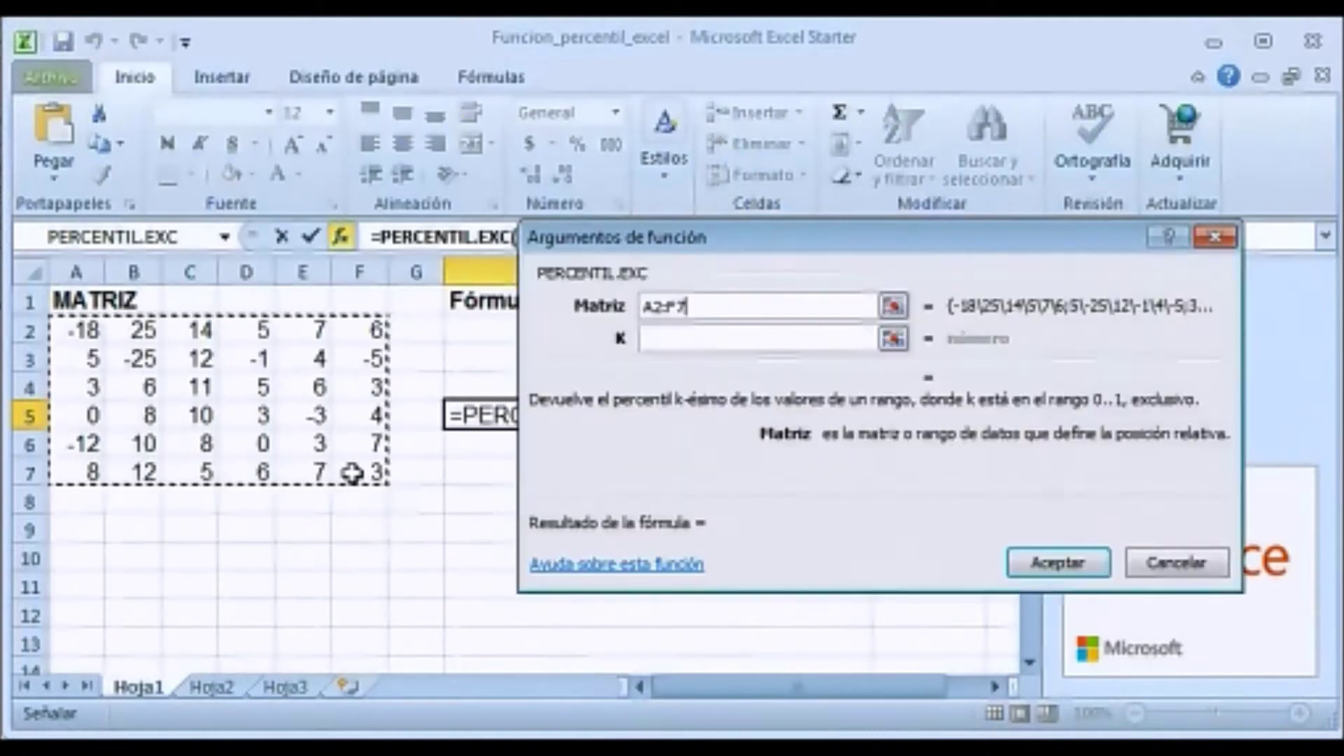
pyautogui.click(745, 339)
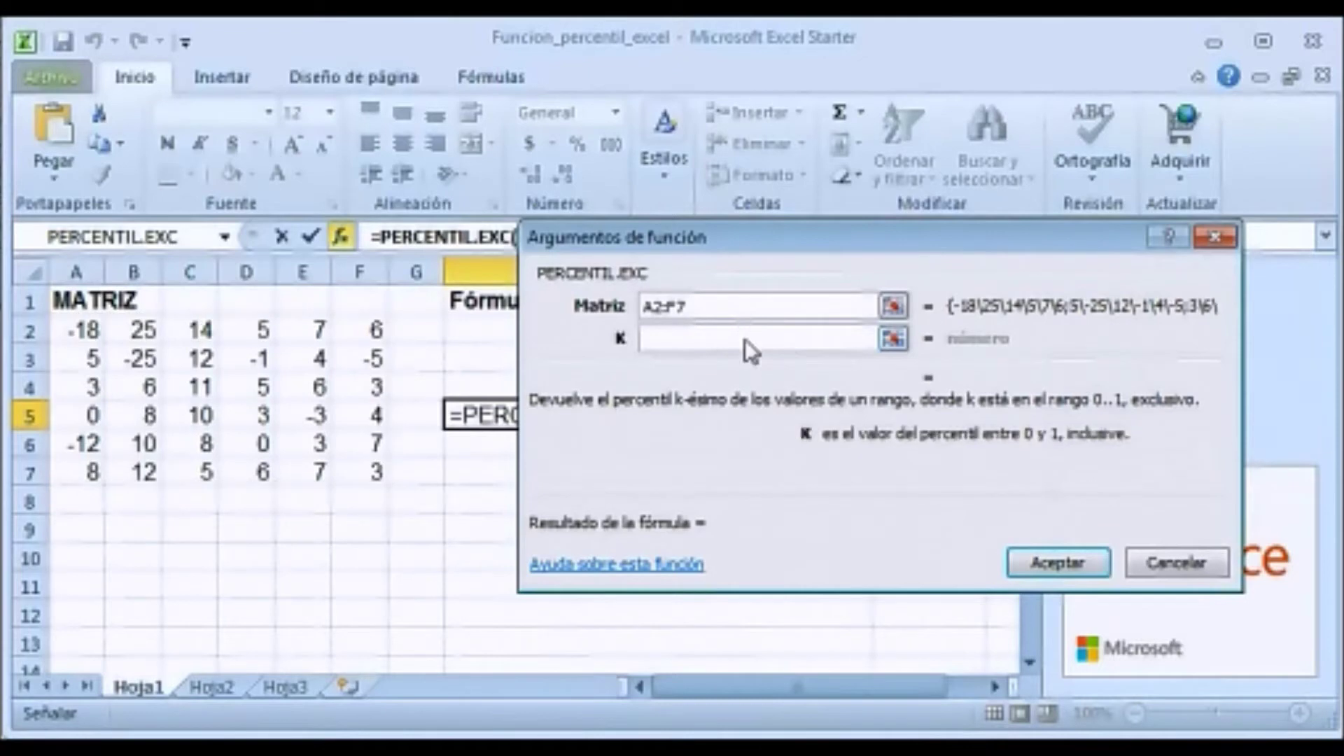
pyautogui.write('0')
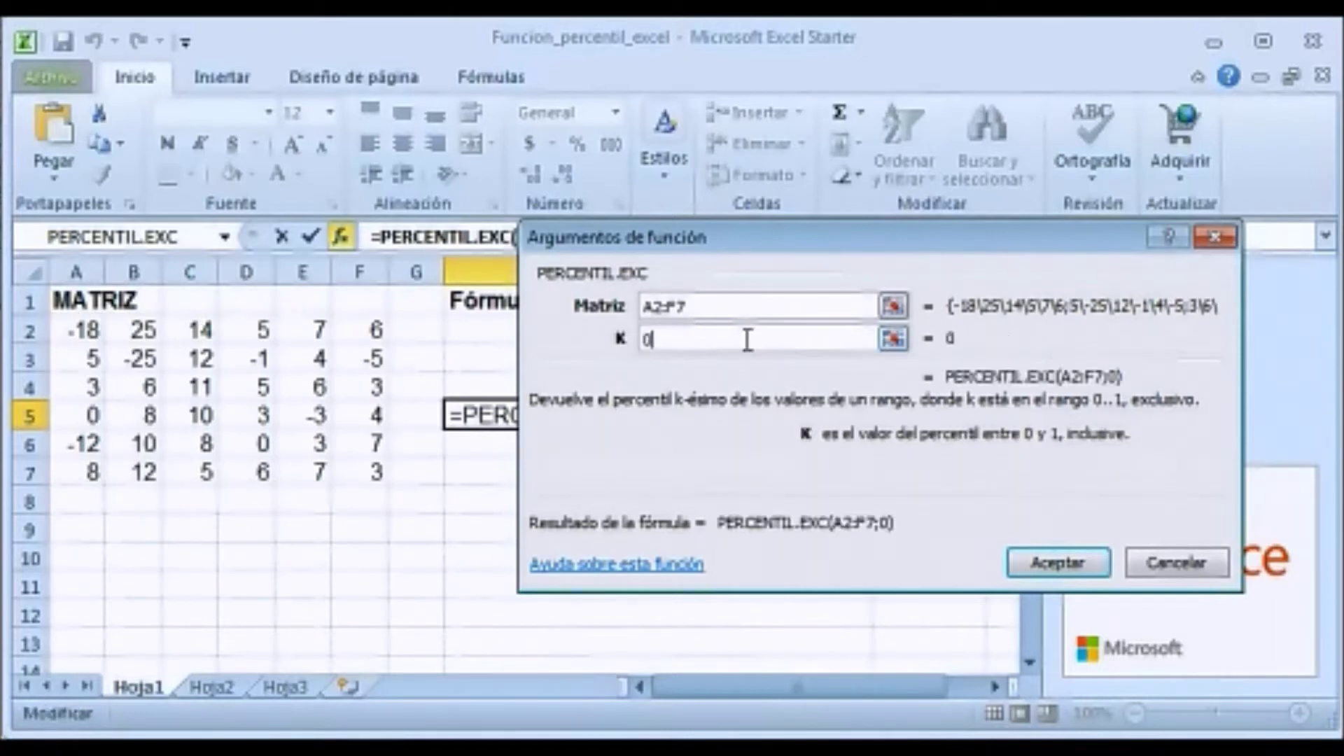
pyautogui.click(1058, 564)
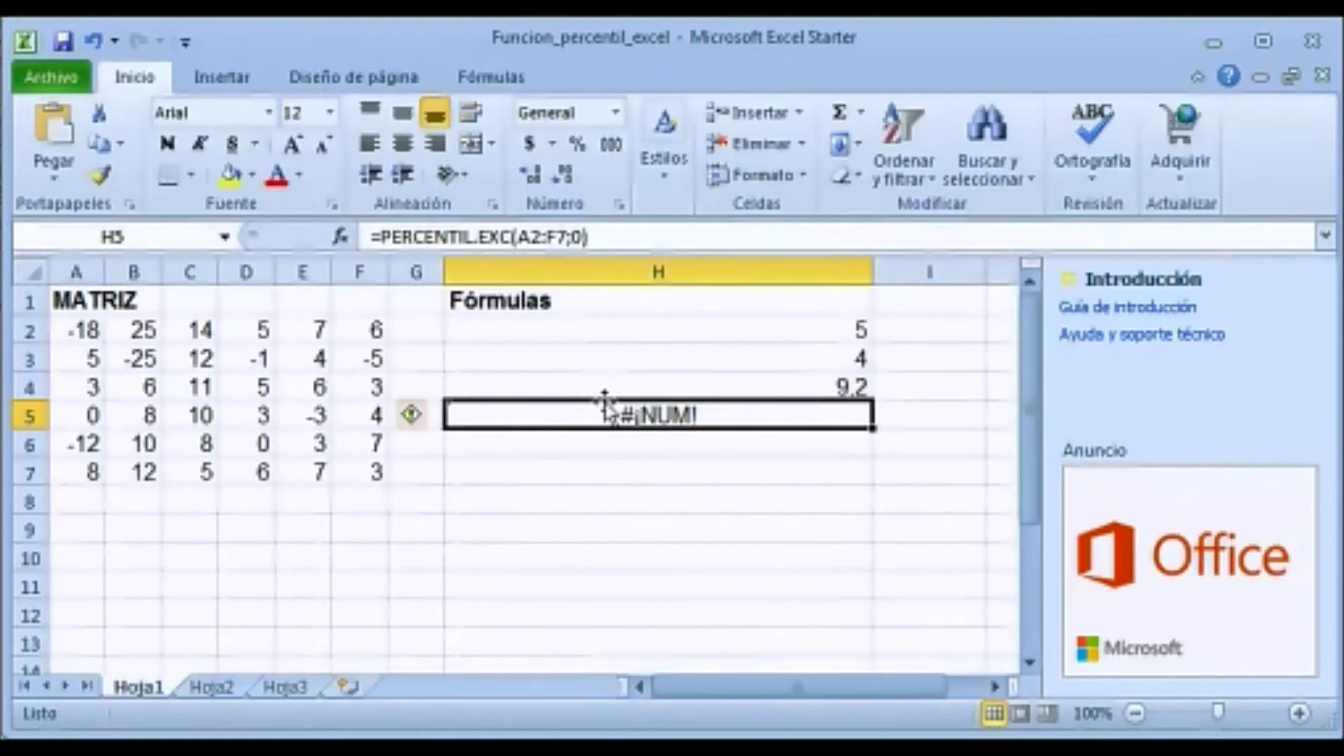
pyautogui.click(603, 444)
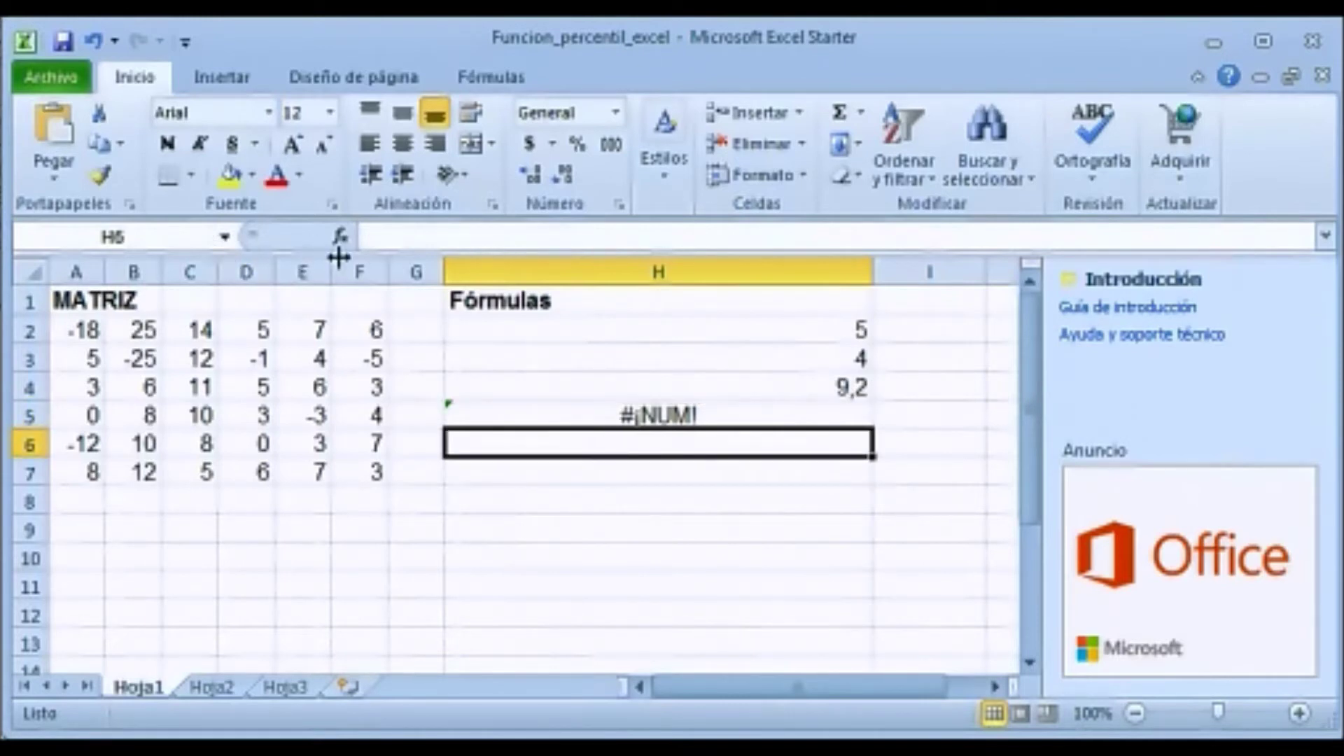
# Build =PERCENTIL.EXC(A2:F7;1) for H6 in the Argumentos de función dialog.
pyautogui.click(340, 237)
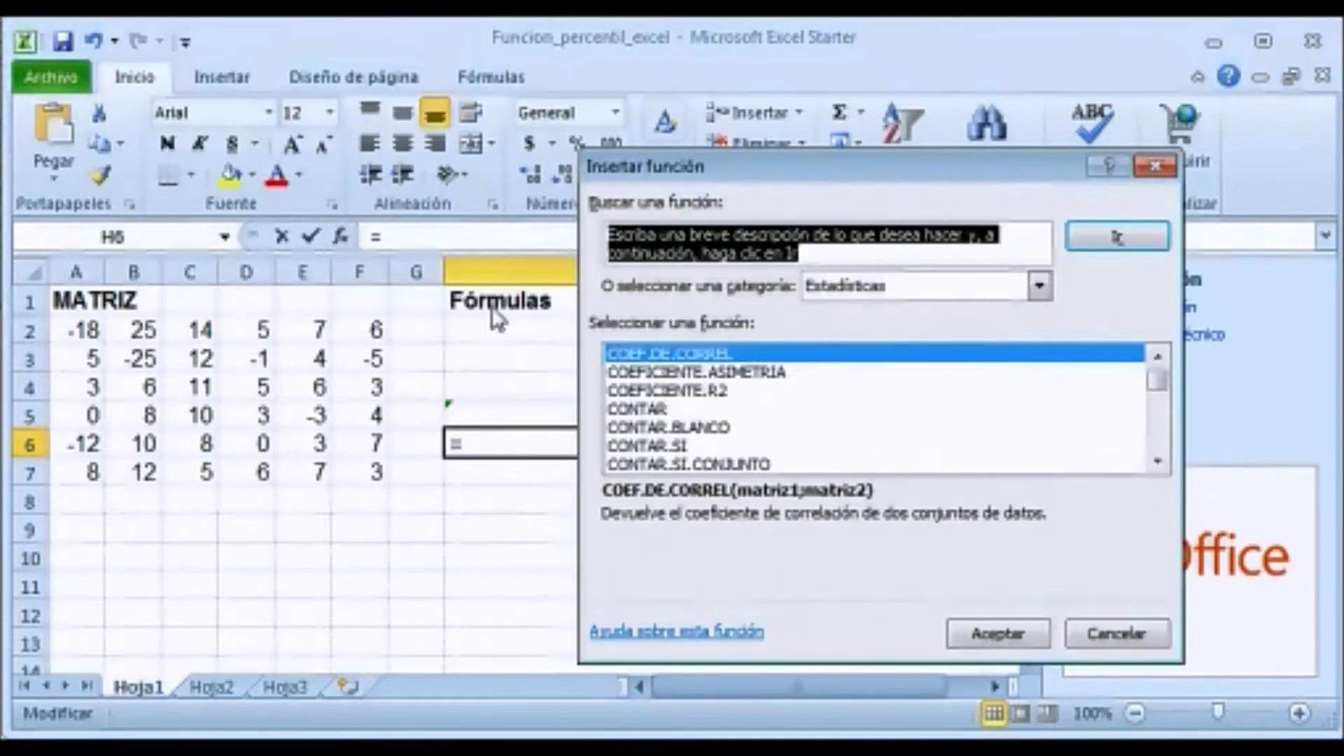
pyautogui.click(615, 409)
pyautogui.press('p')
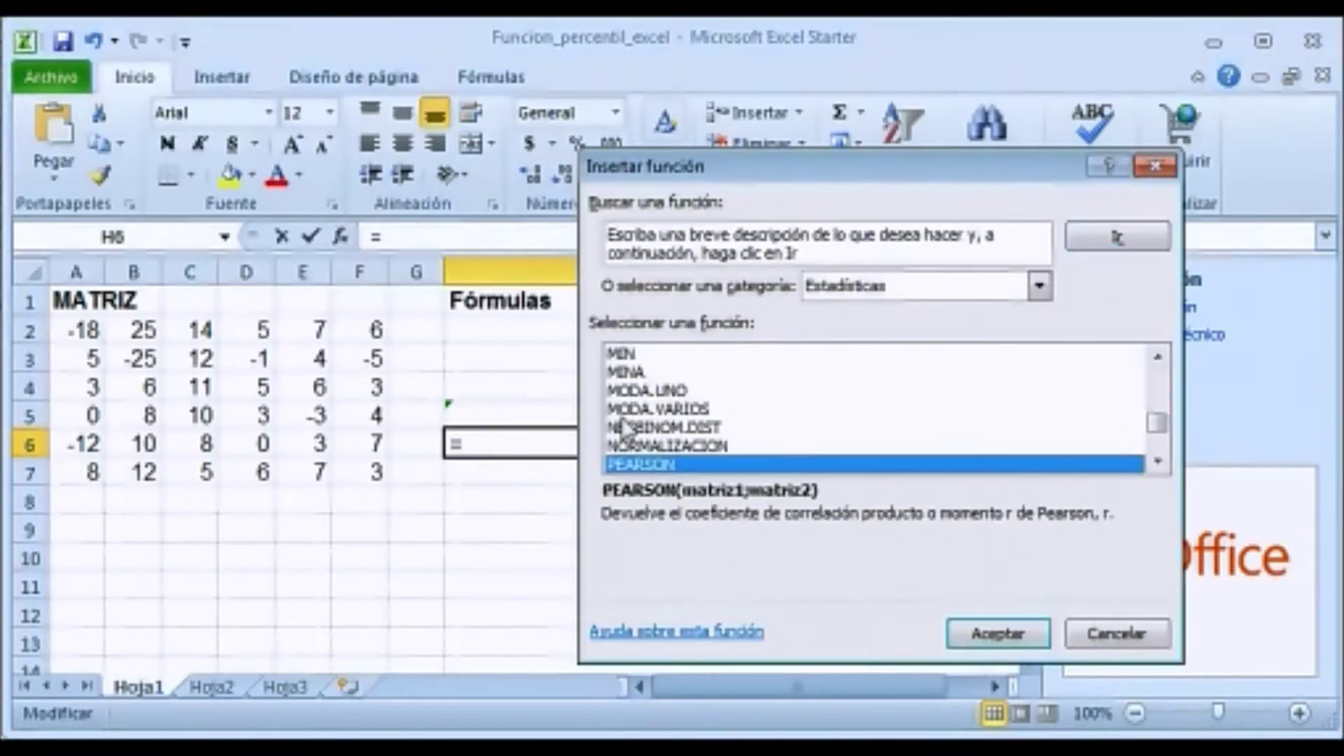
pyautogui.click(1157, 464)
pyautogui.doubleClick(1157, 464)
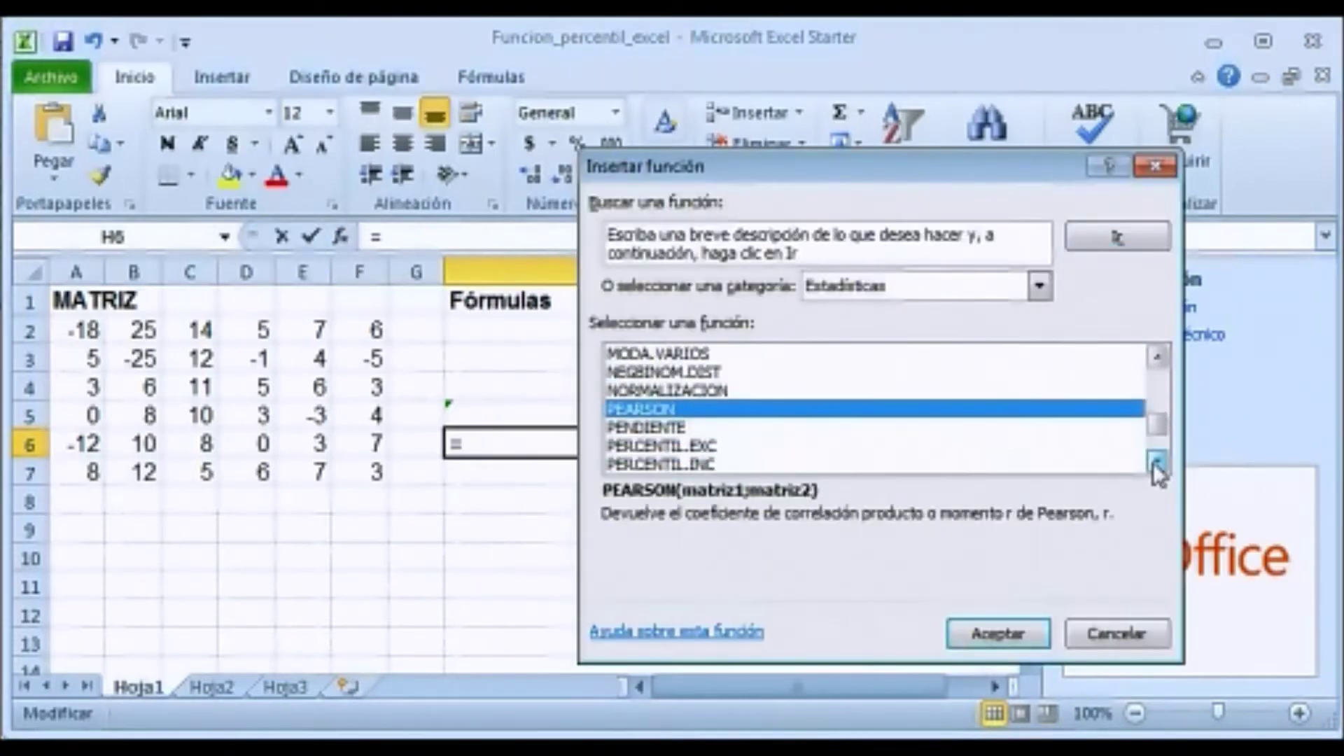
pyautogui.click(671, 445)
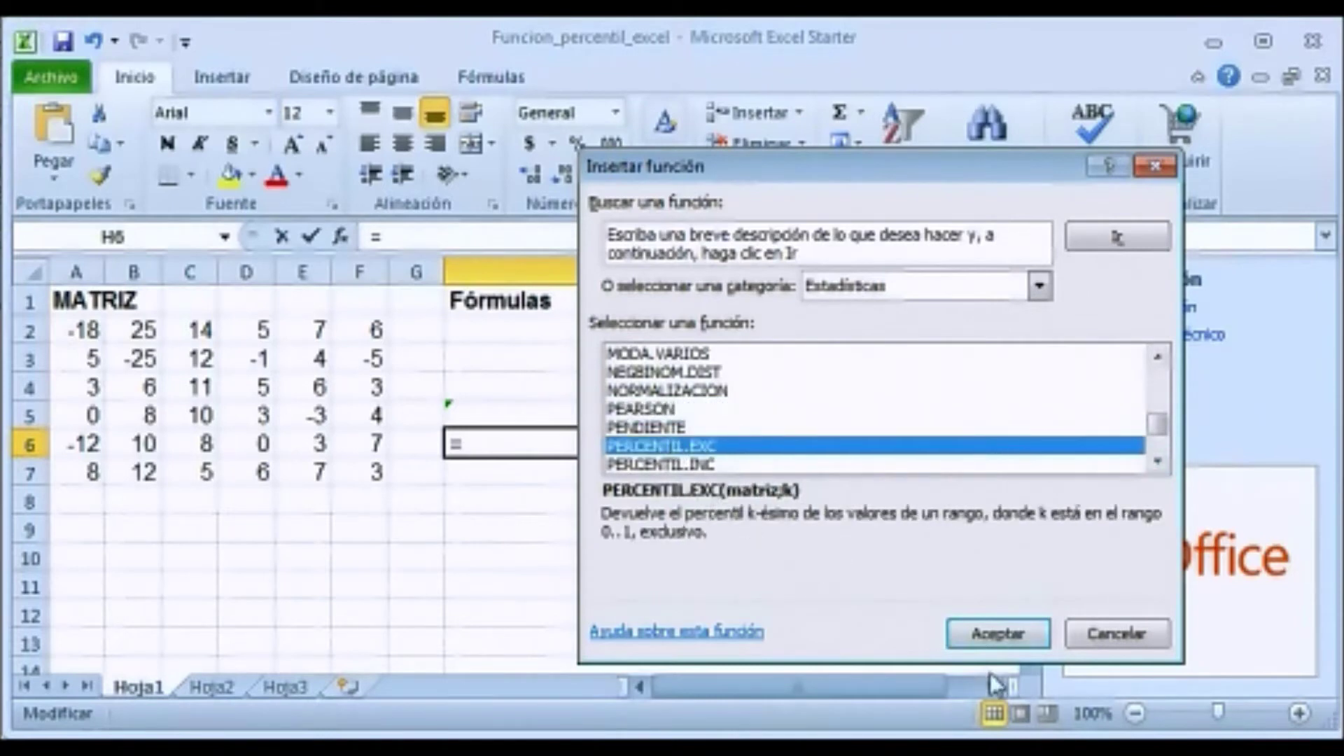
pyautogui.click(1002, 634)
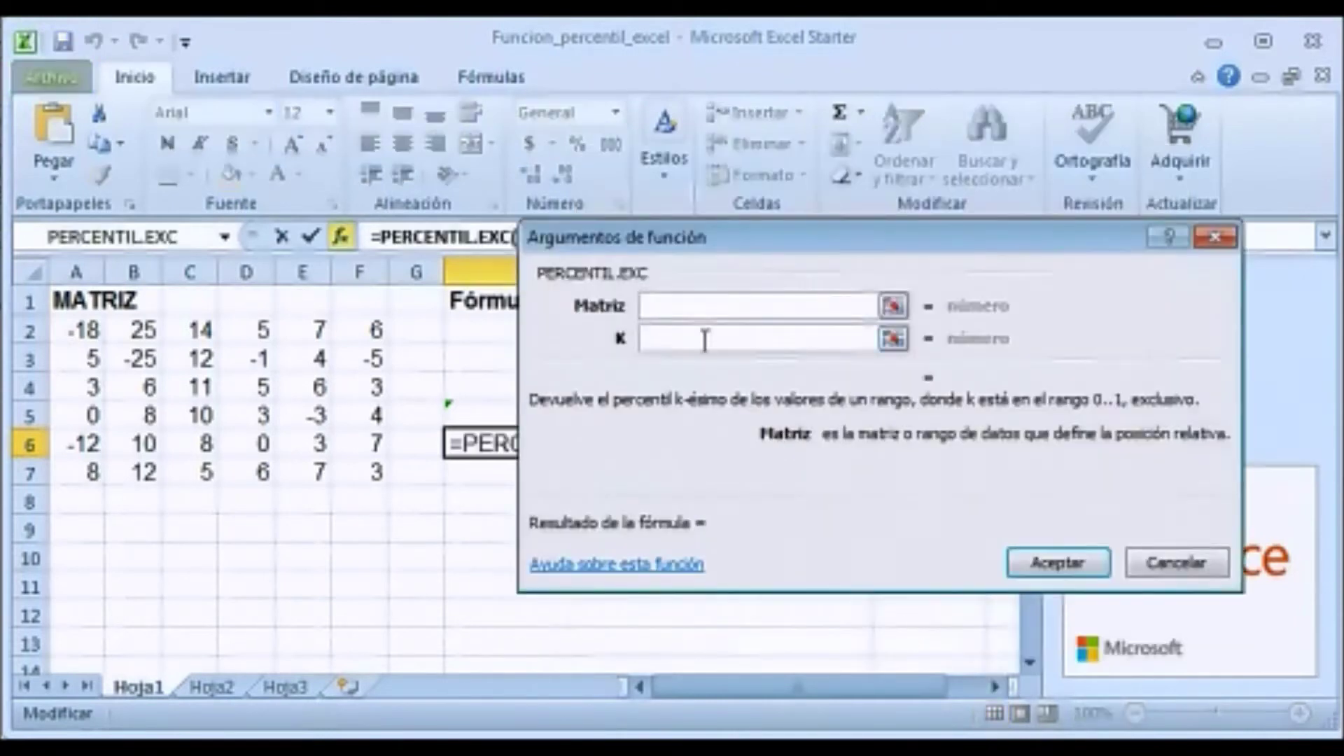
pyautogui.moveTo(70, 329)
pyautogui.mouseDown()
pyautogui.moveTo(70, 404)
pyautogui.moveTo(341, 494)
pyautogui.mouseUp()
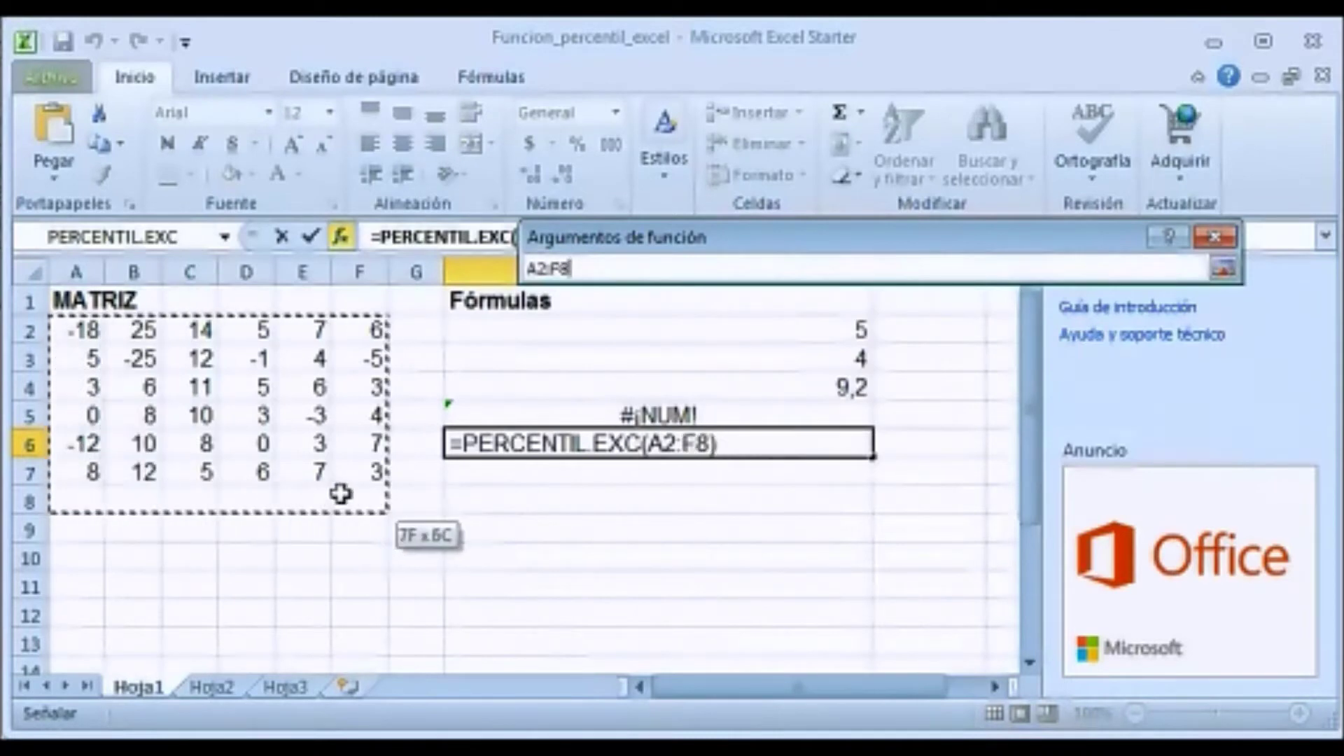
pyautogui.moveTo(341, 494); pyautogui.dragTo(354, 474)
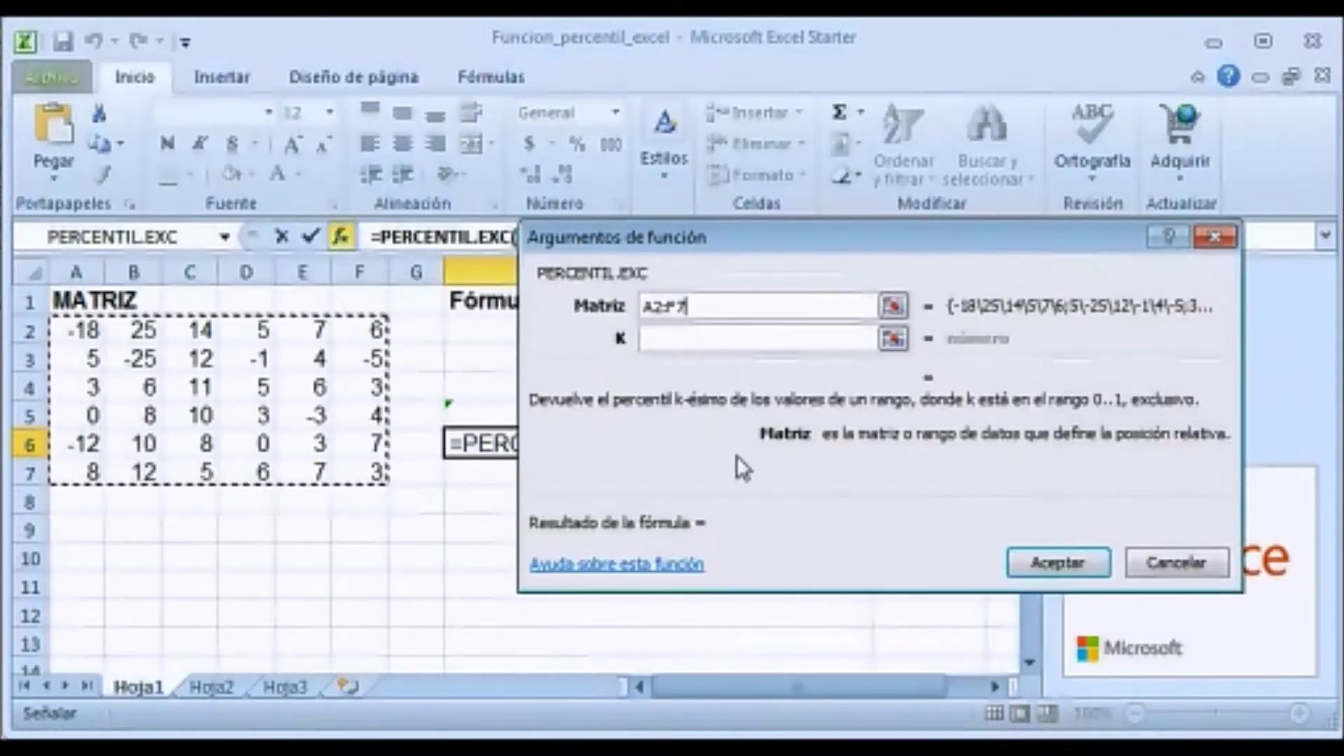
pyautogui.click(749, 343)
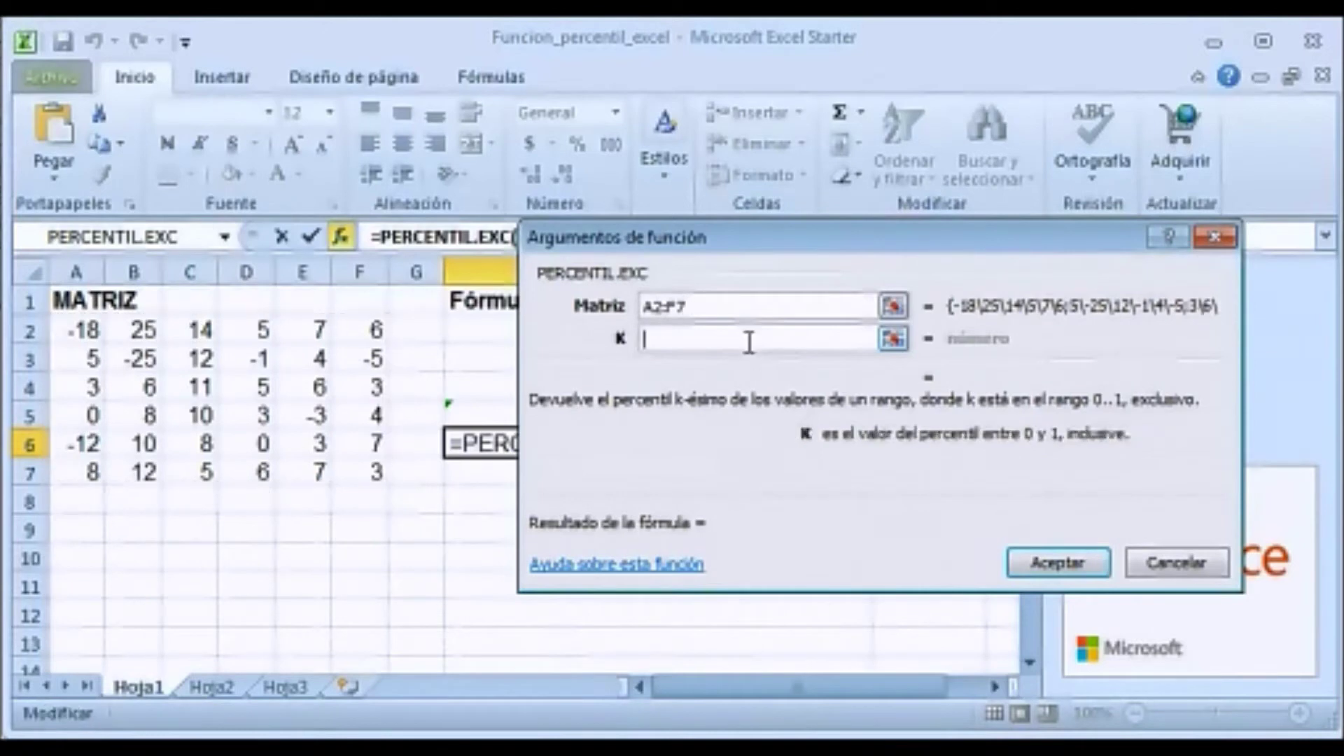
pyautogui.write('1')
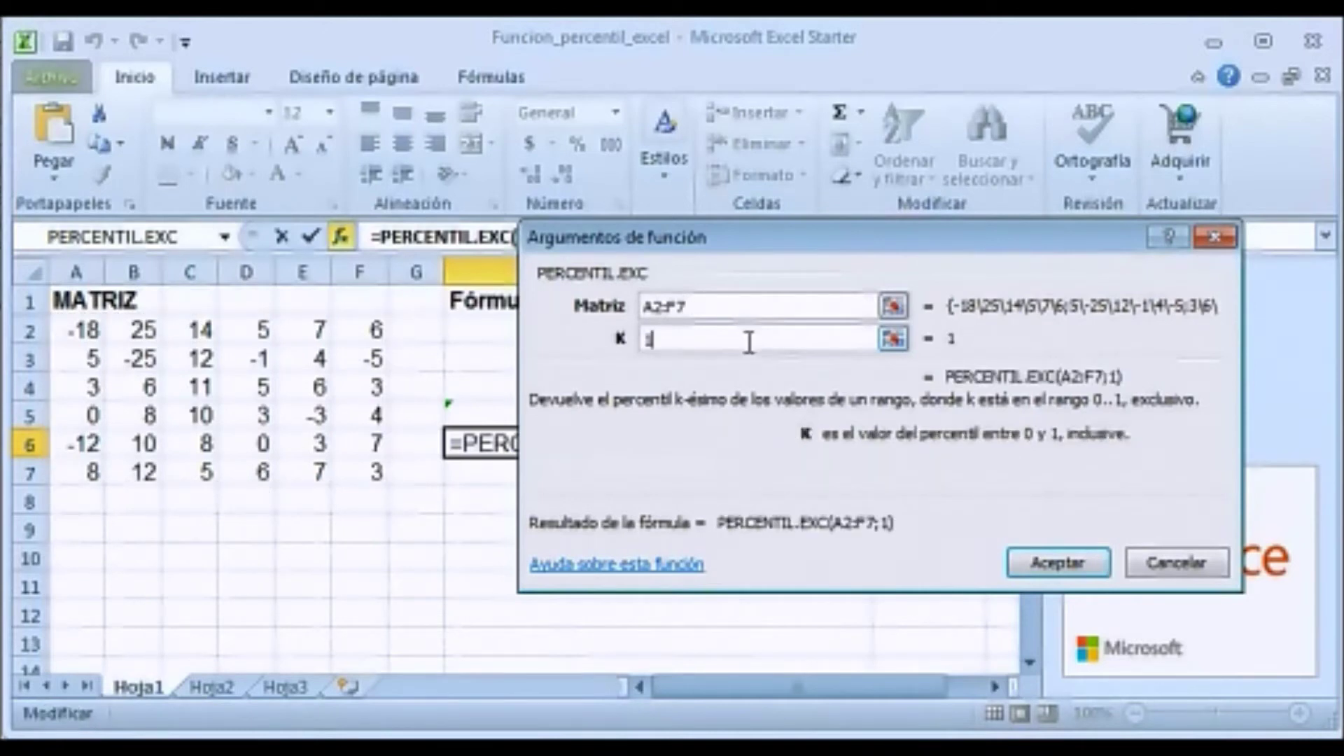
pyautogui.click(1054, 564)
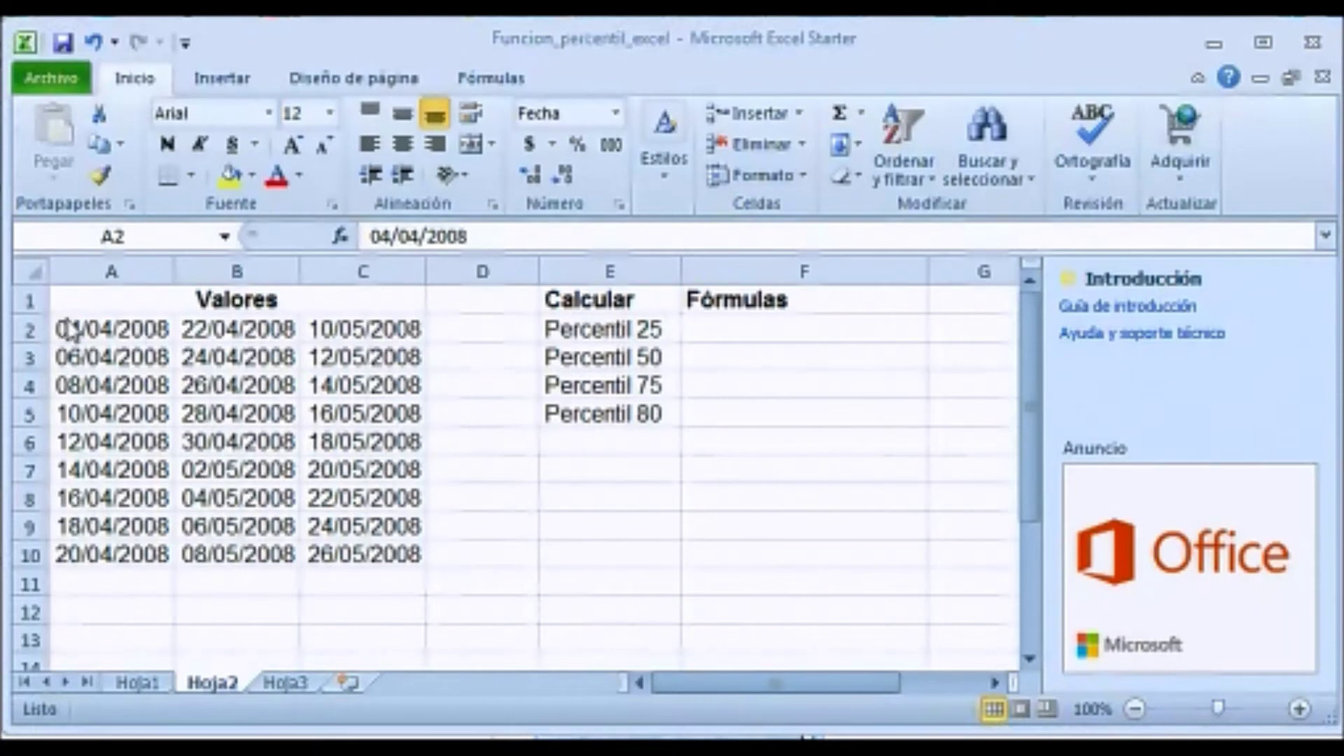
# Point out the Hoja2 date range running from A2 to C10.
pyautogui.click(77, 331)
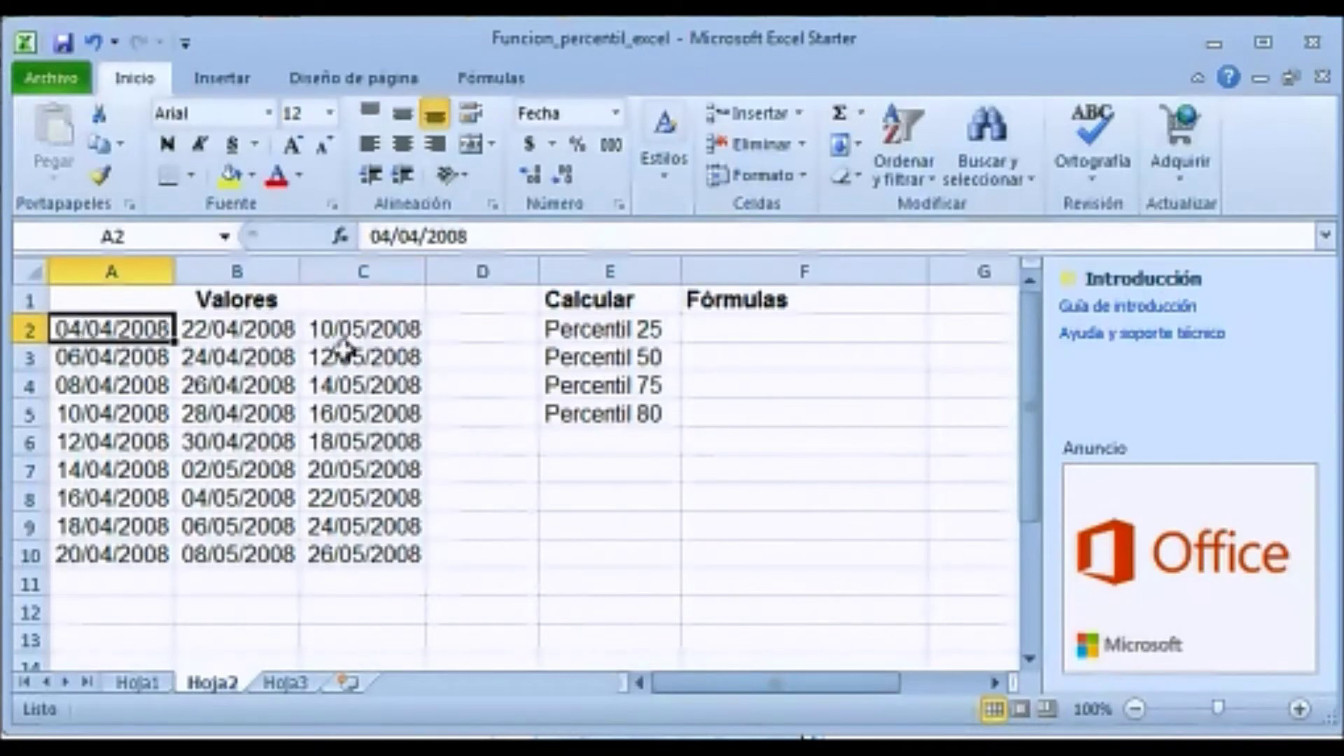
pyautogui.click(387, 559)
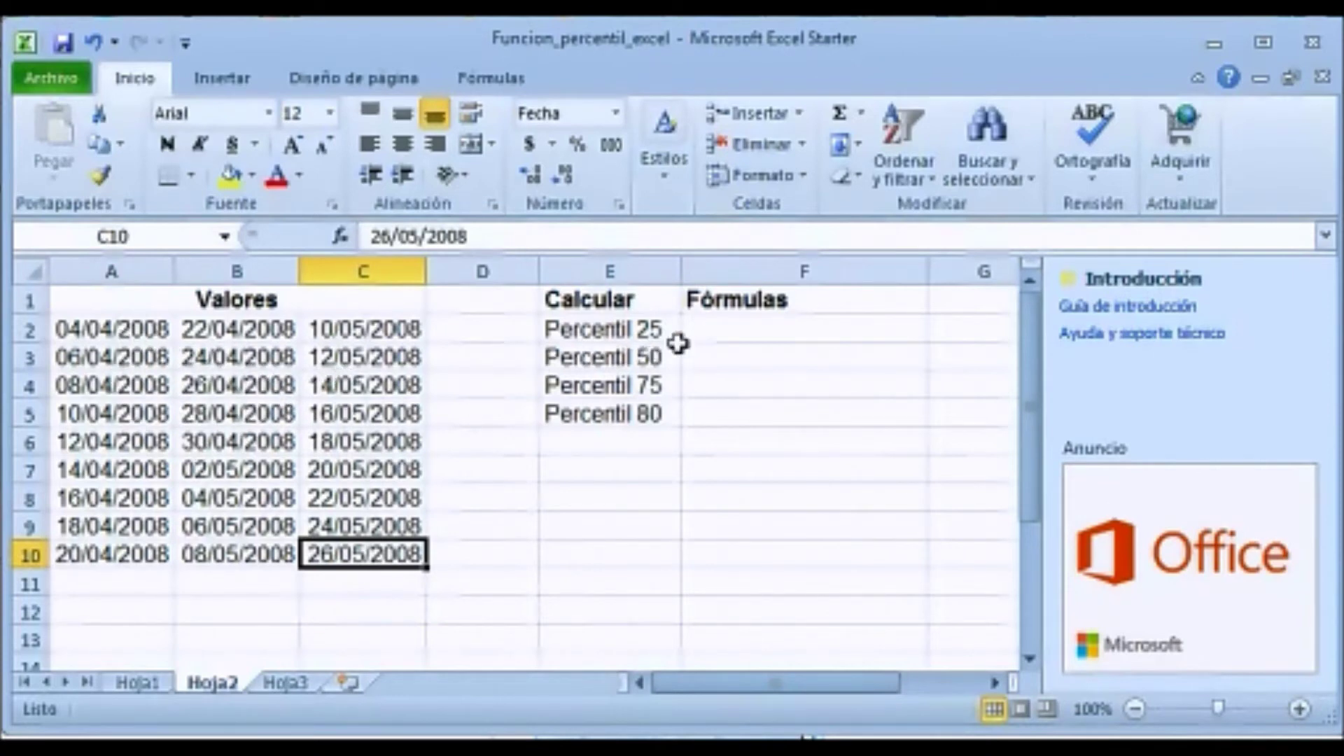
pyautogui.click(722, 325)
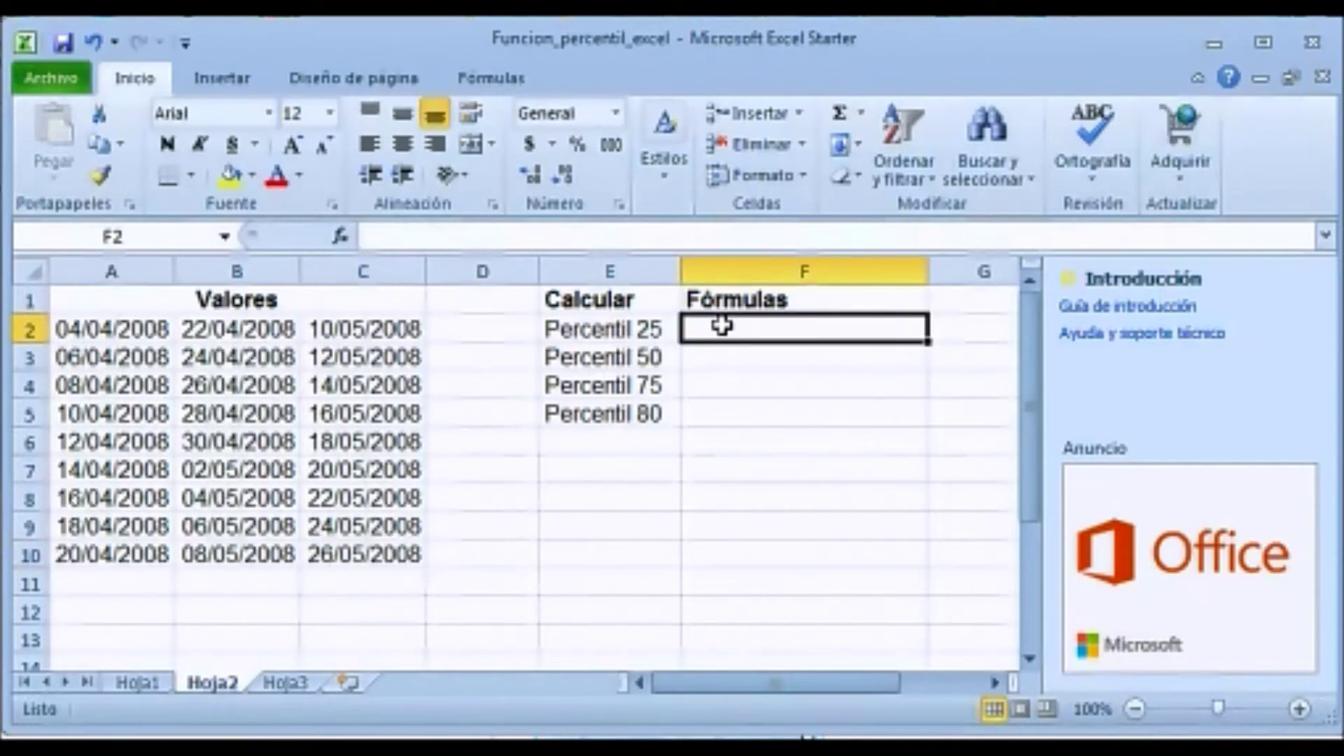
pyautogui.click(727, 361)
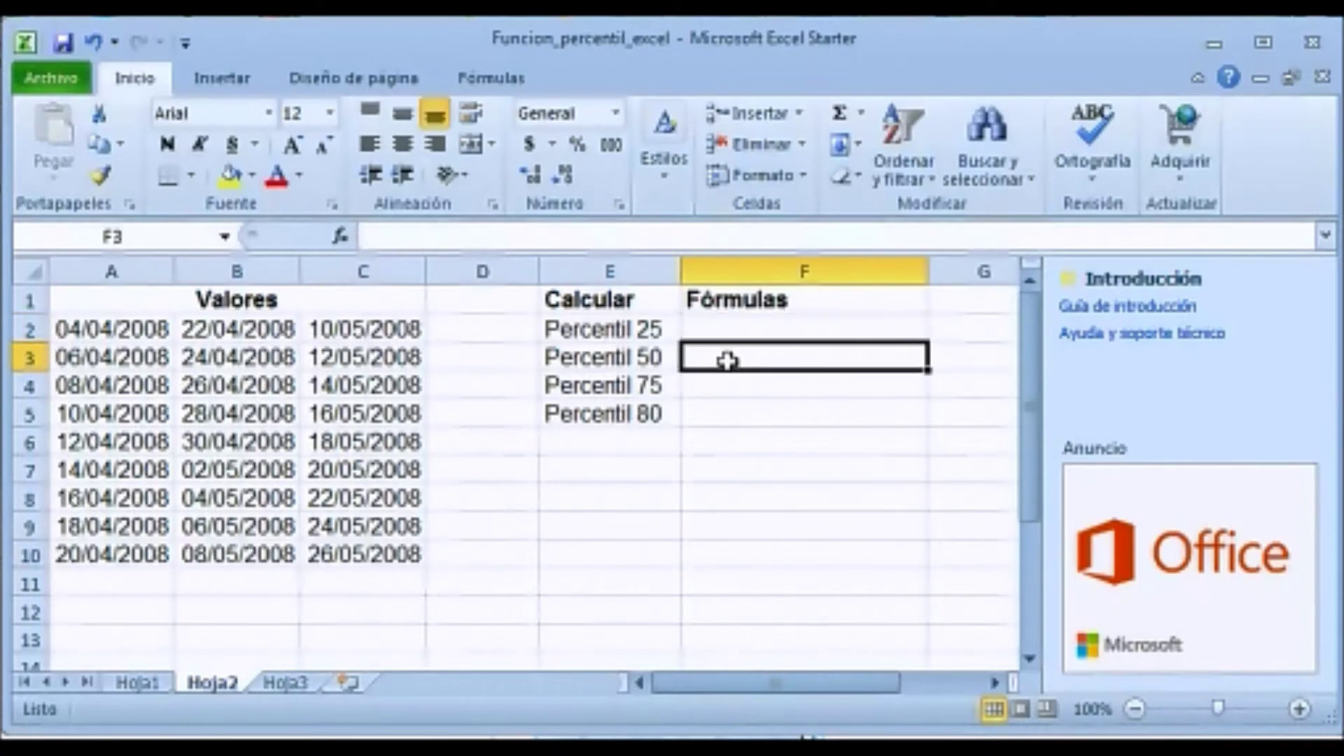
pyautogui.click(759, 389)
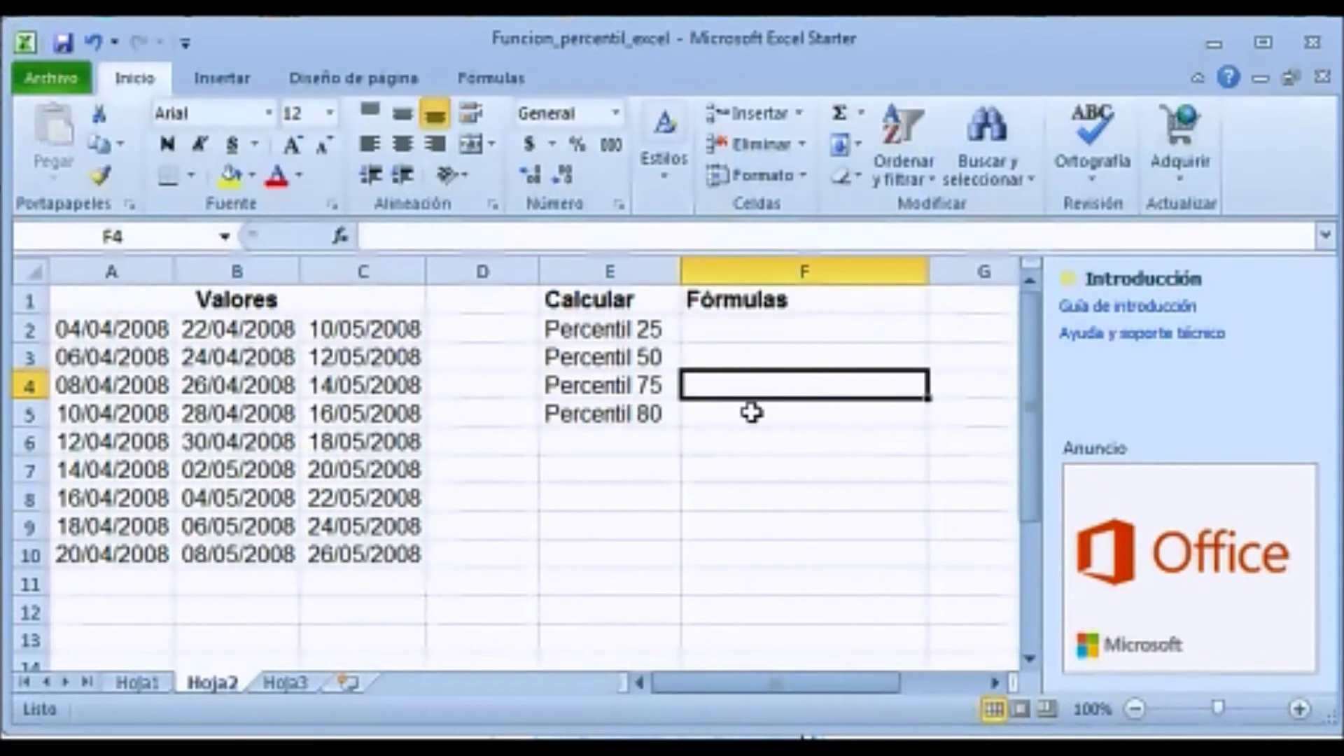
pyautogui.click(752, 412)
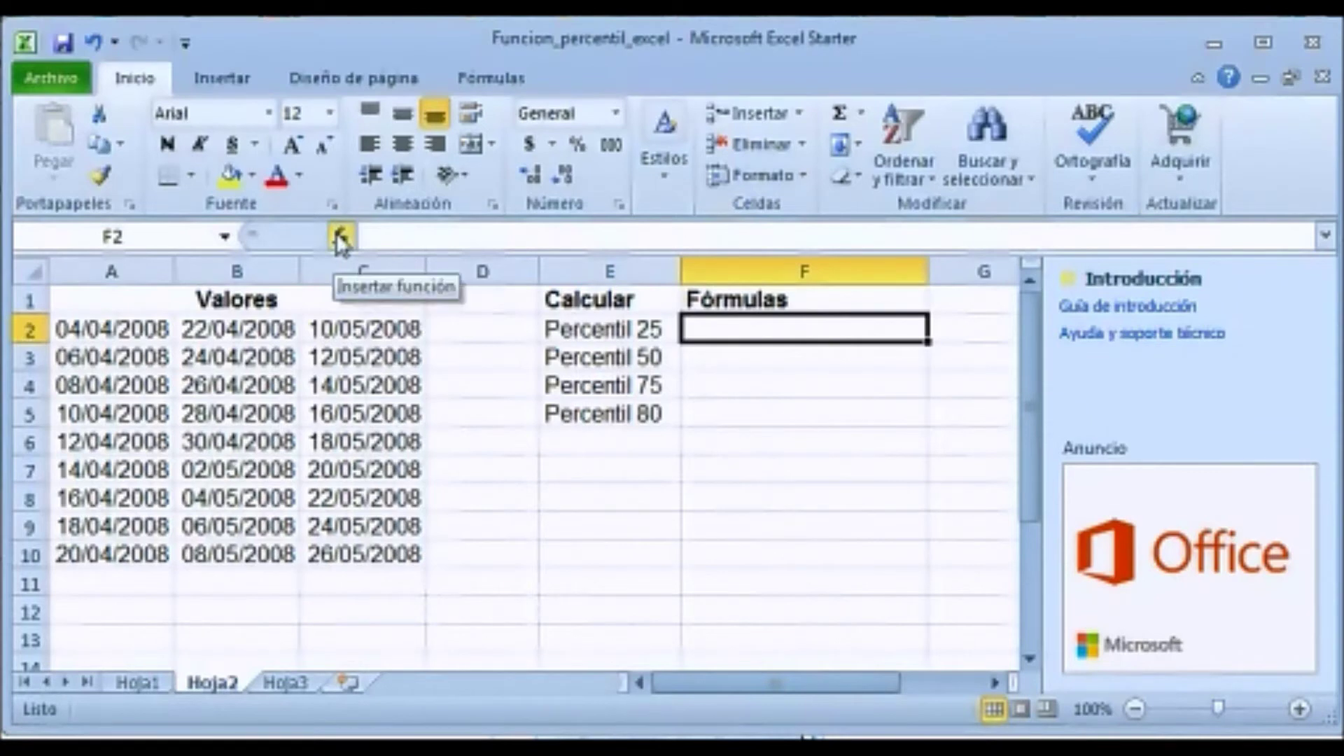
pyautogui.click(341, 236)
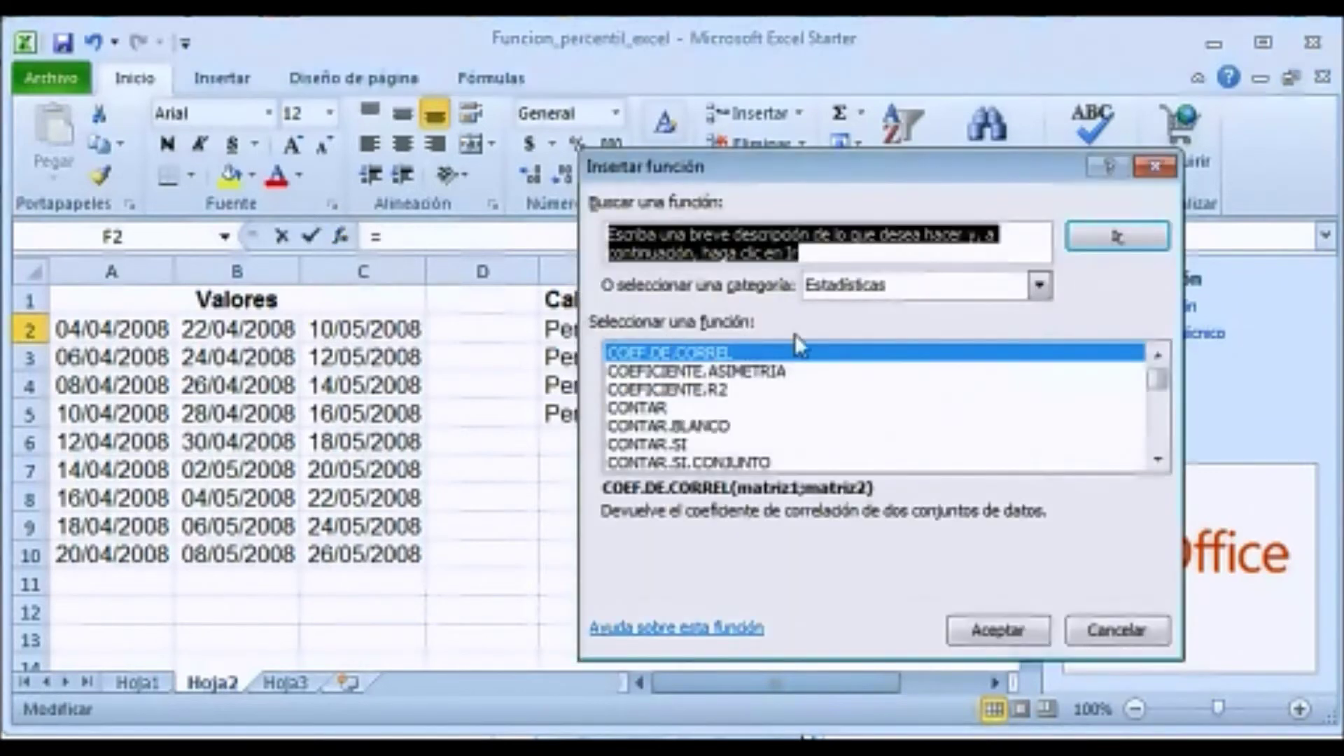
# Enter =PERCENTIL.EXC(A2:C10;0,25) in Hoja2's F2, returning 39554.
pyautogui.click(705, 395)
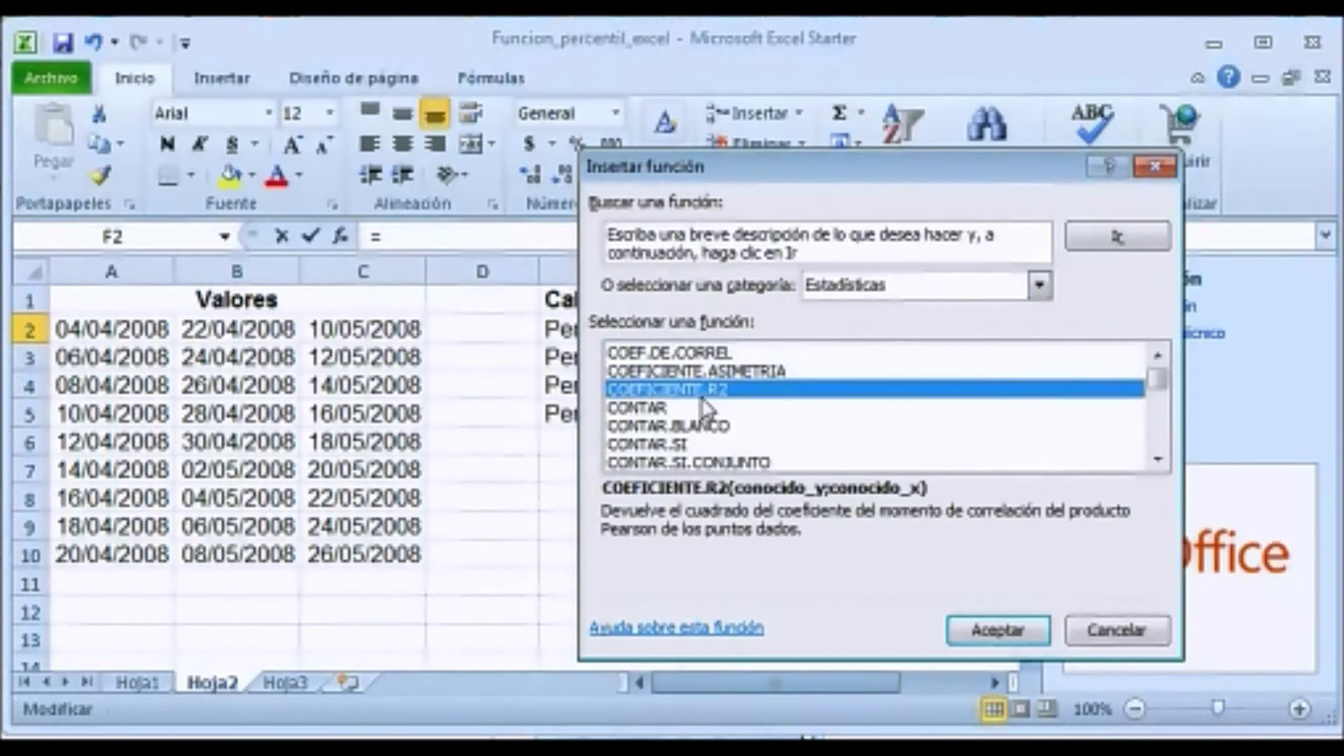
pyautogui.press('p')
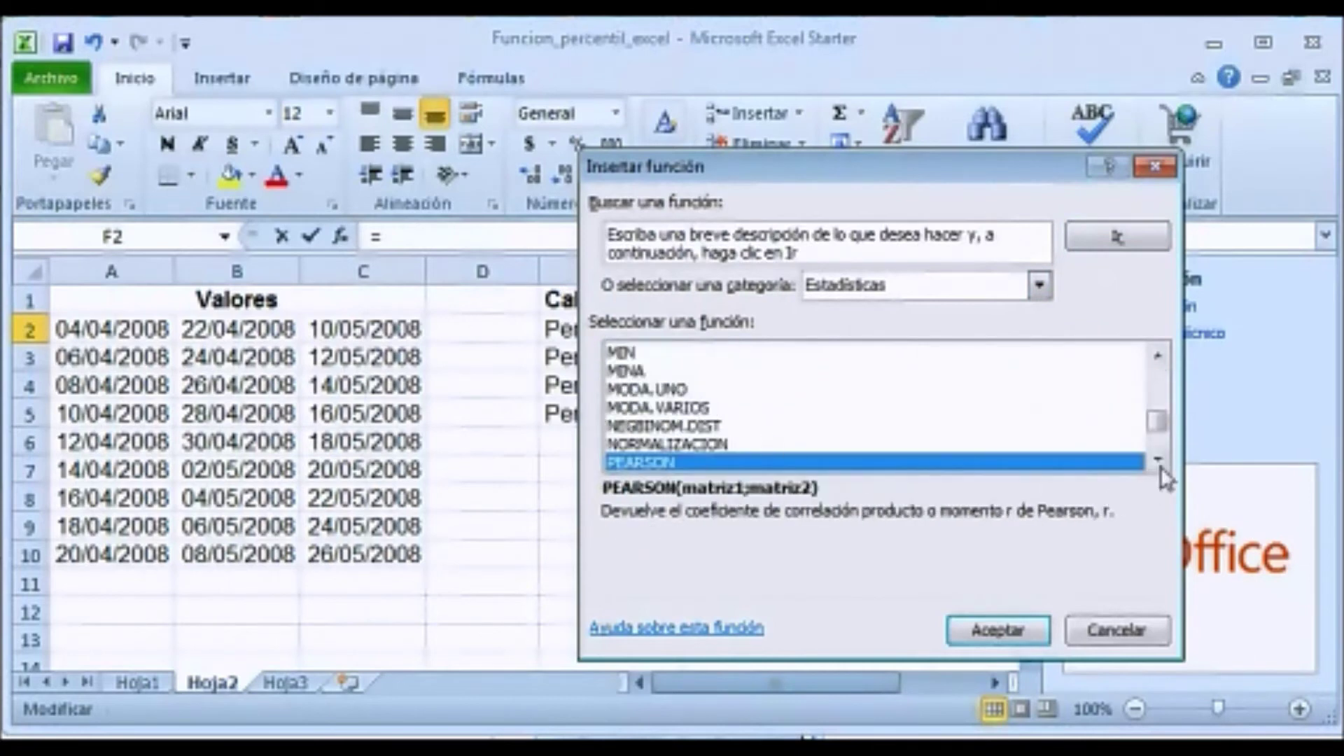
pyautogui.click(1160, 463)
pyautogui.click(1159, 462)
pyautogui.click(1159, 462)
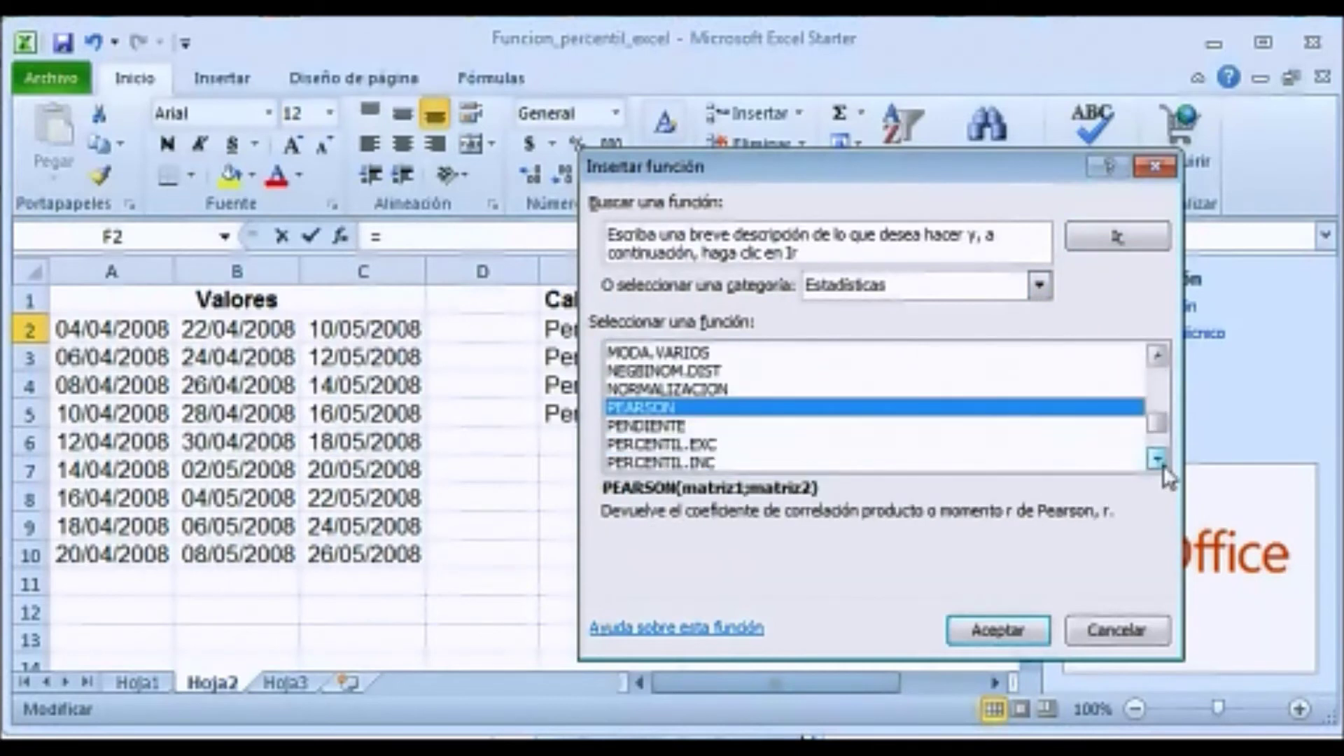
pyautogui.click(715, 442)
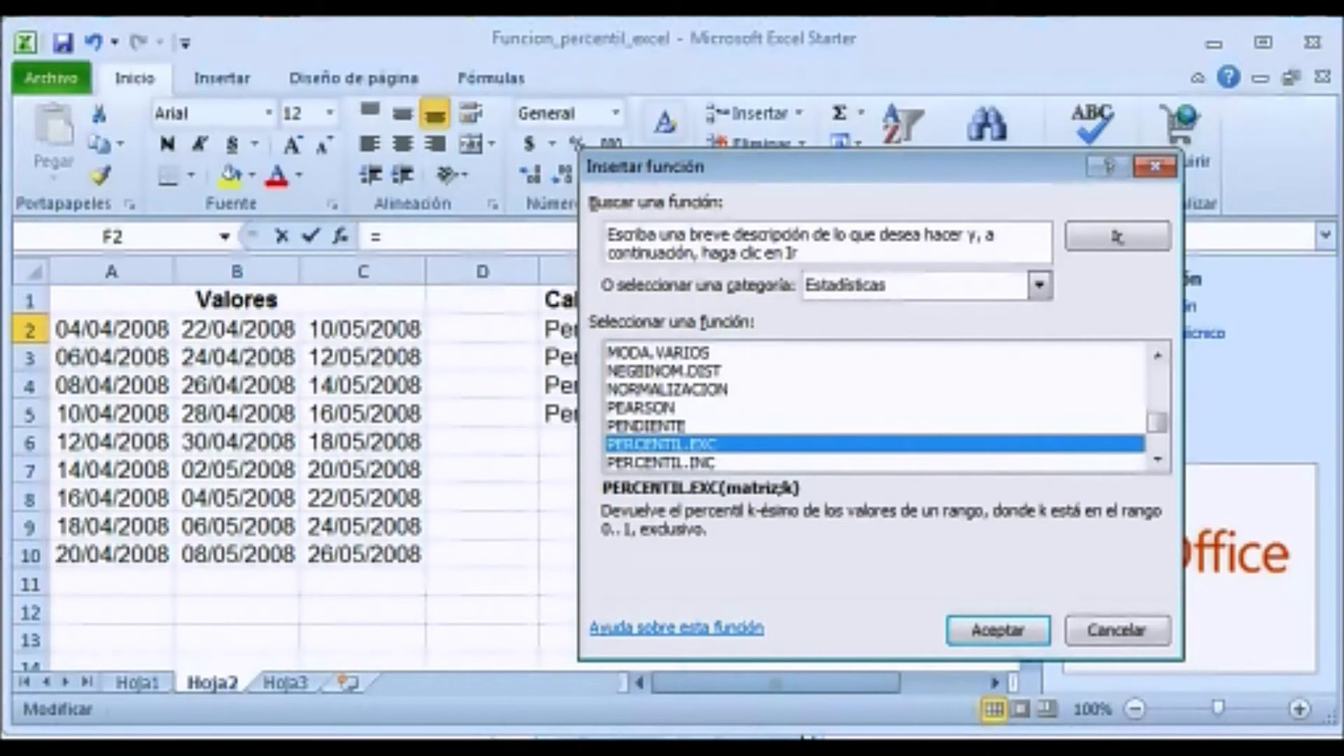
pyautogui.click(975, 633)
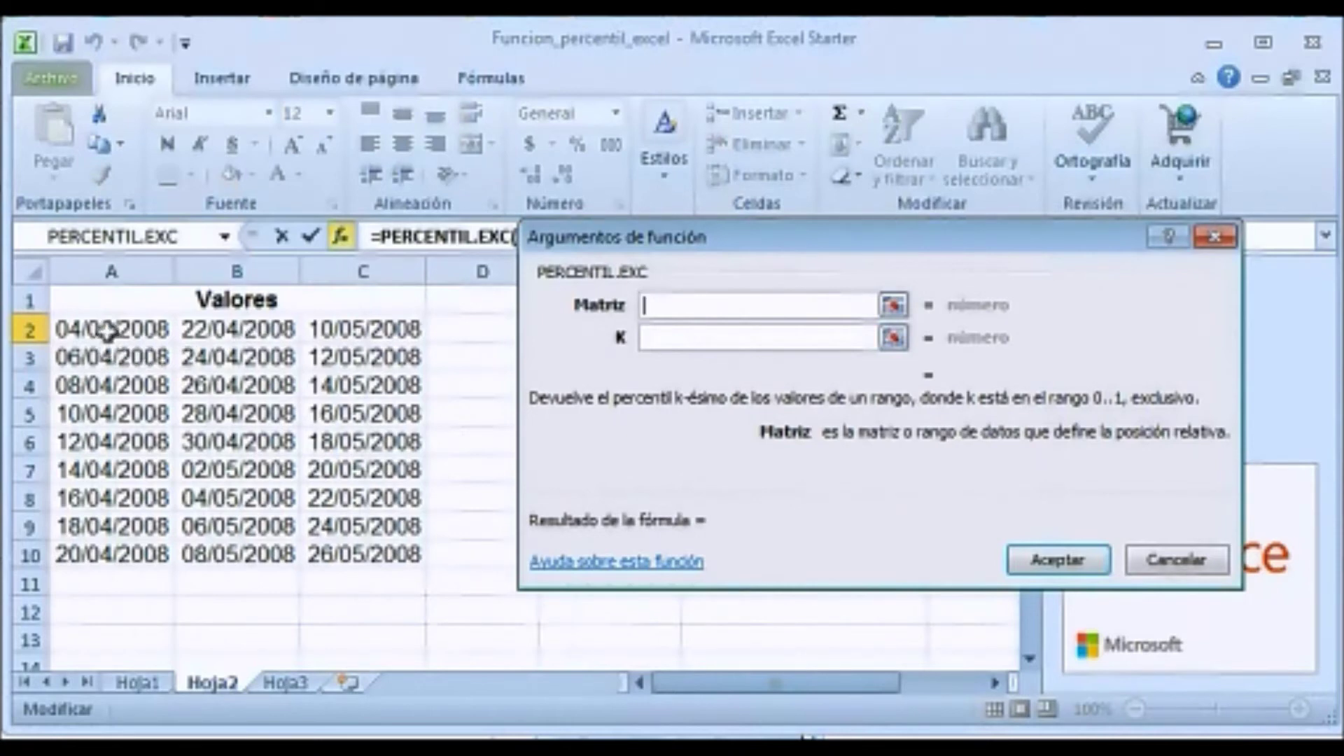
pyautogui.moveTo(106, 332); pyautogui.dragTo(115, 342)
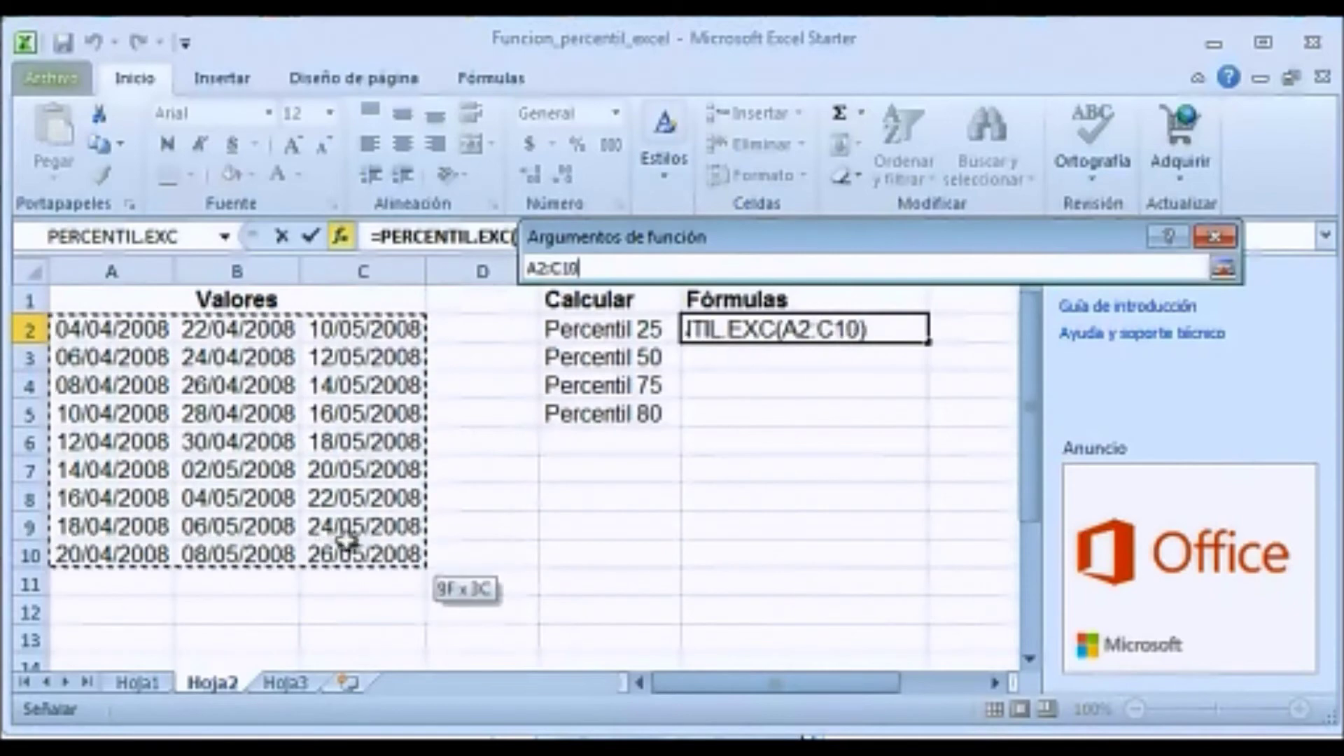
pyautogui.moveTo(239, 497); pyautogui.dragTo(355, 552)
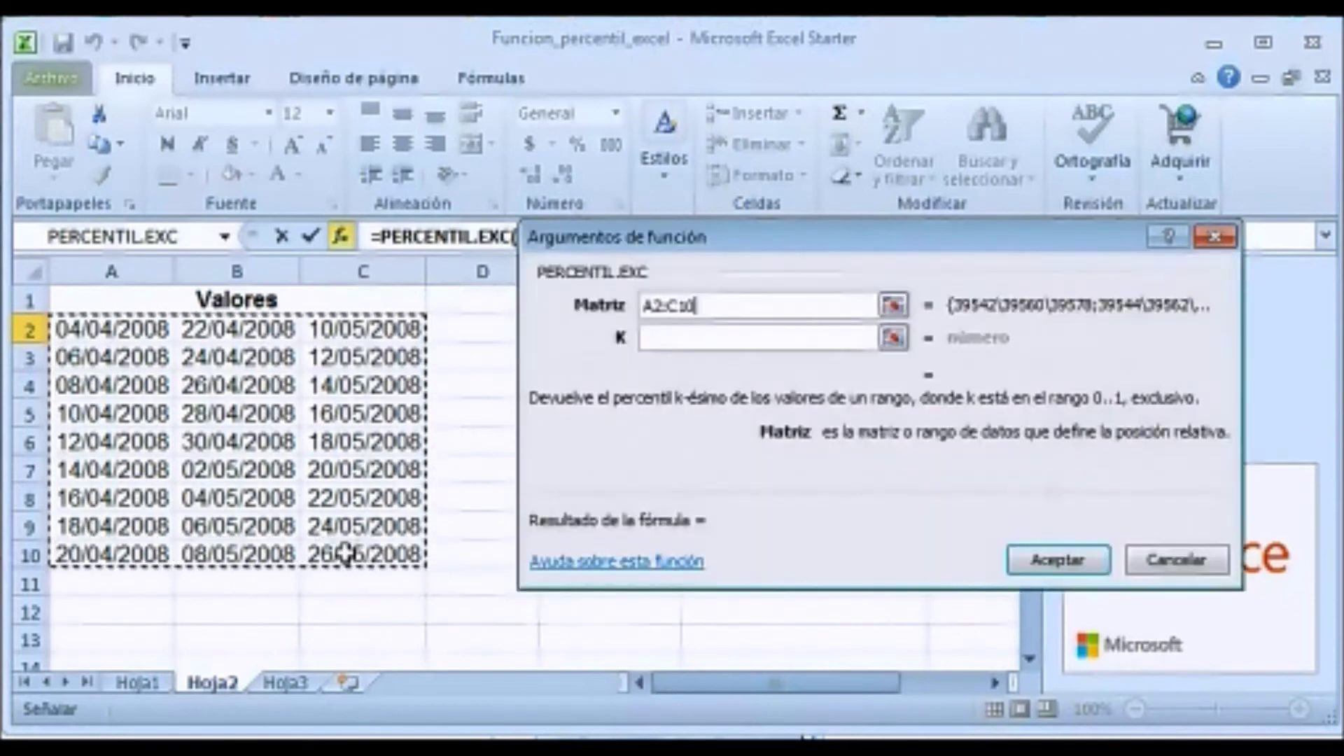
pyautogui.click(744, 339)
pyautogui.moveTo(748, 238)
pyautogui.mouseDown()
pyautogui.moveTo(986, 263)
pyautogui.moveTo(879, 227)
pyautogui.mouseUp()
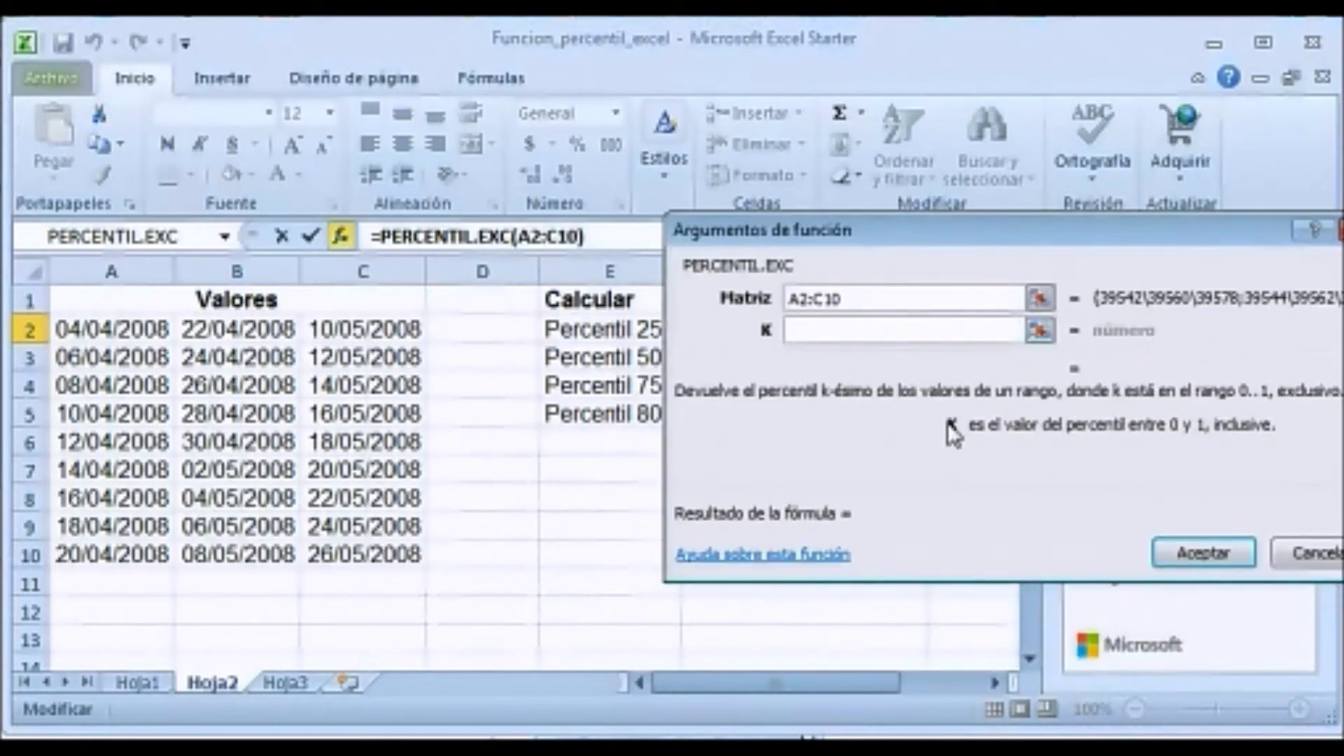
pyautogui.write('0,25')
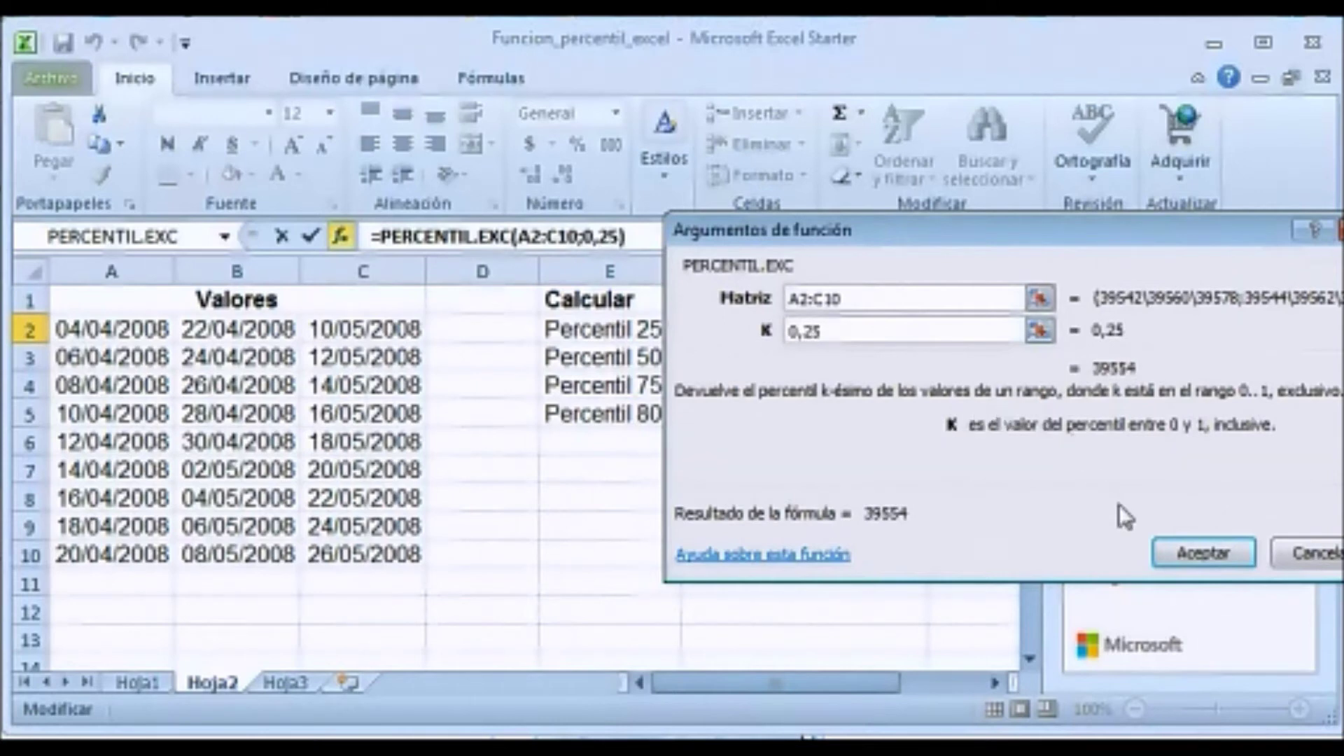
pyautogui.click(1202, 555)
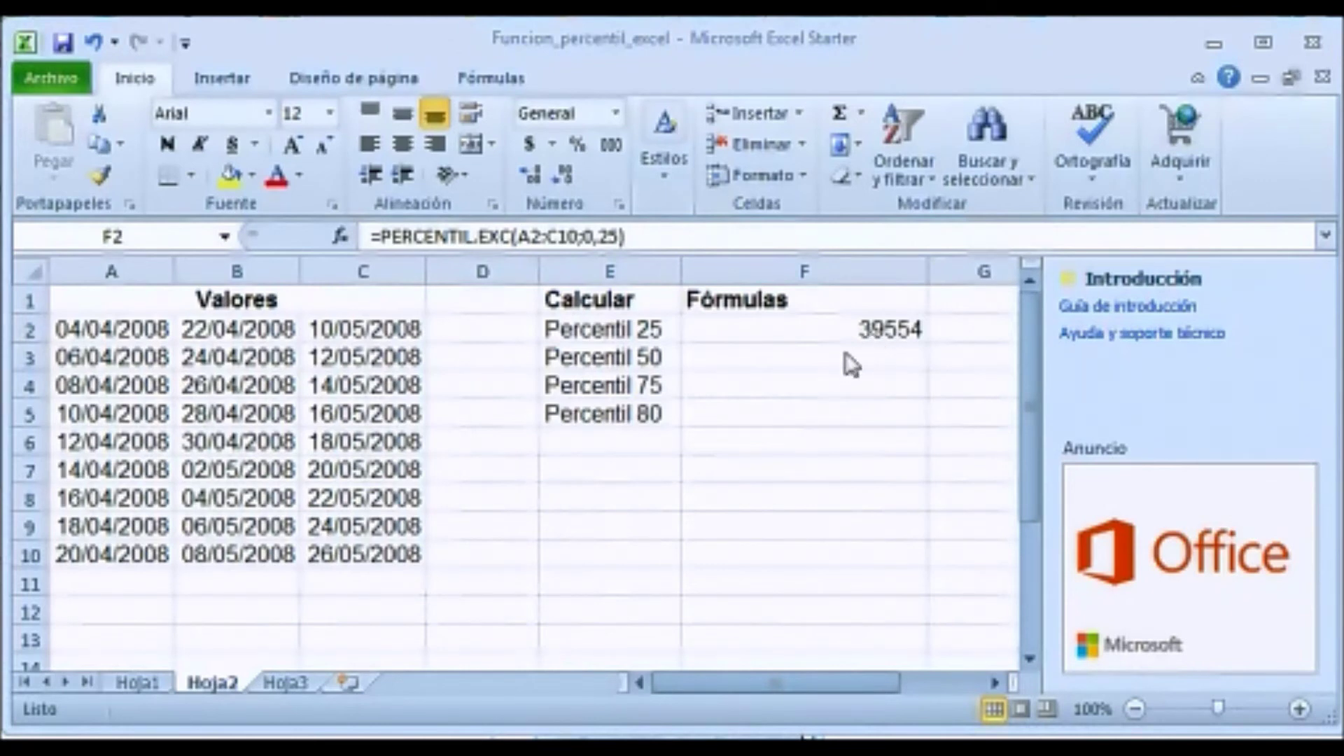
pyautogui.click(846, 360)
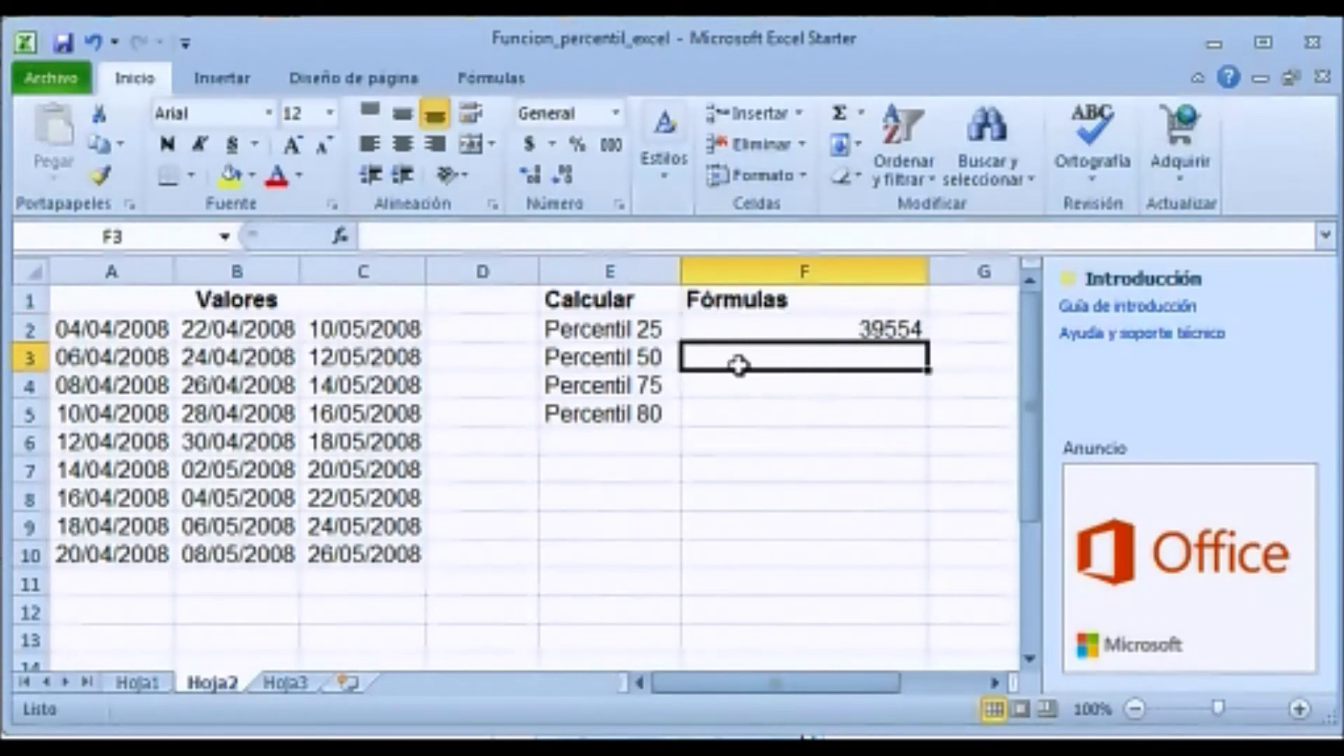
# Enter =PERCENTIL.EXC(A2:C10;0,50) in F3, giving 39568.
pyautogui.click(341, 236)
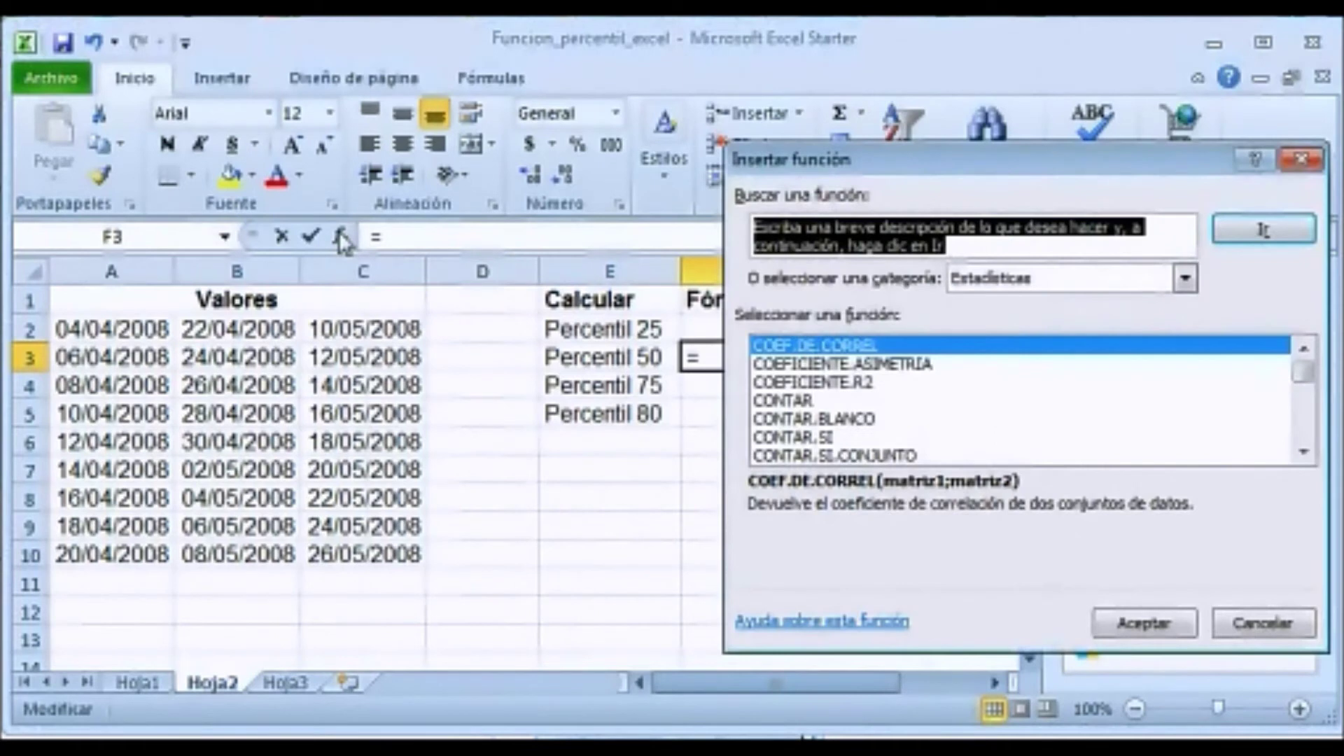
pyautogui.click(831, 405)
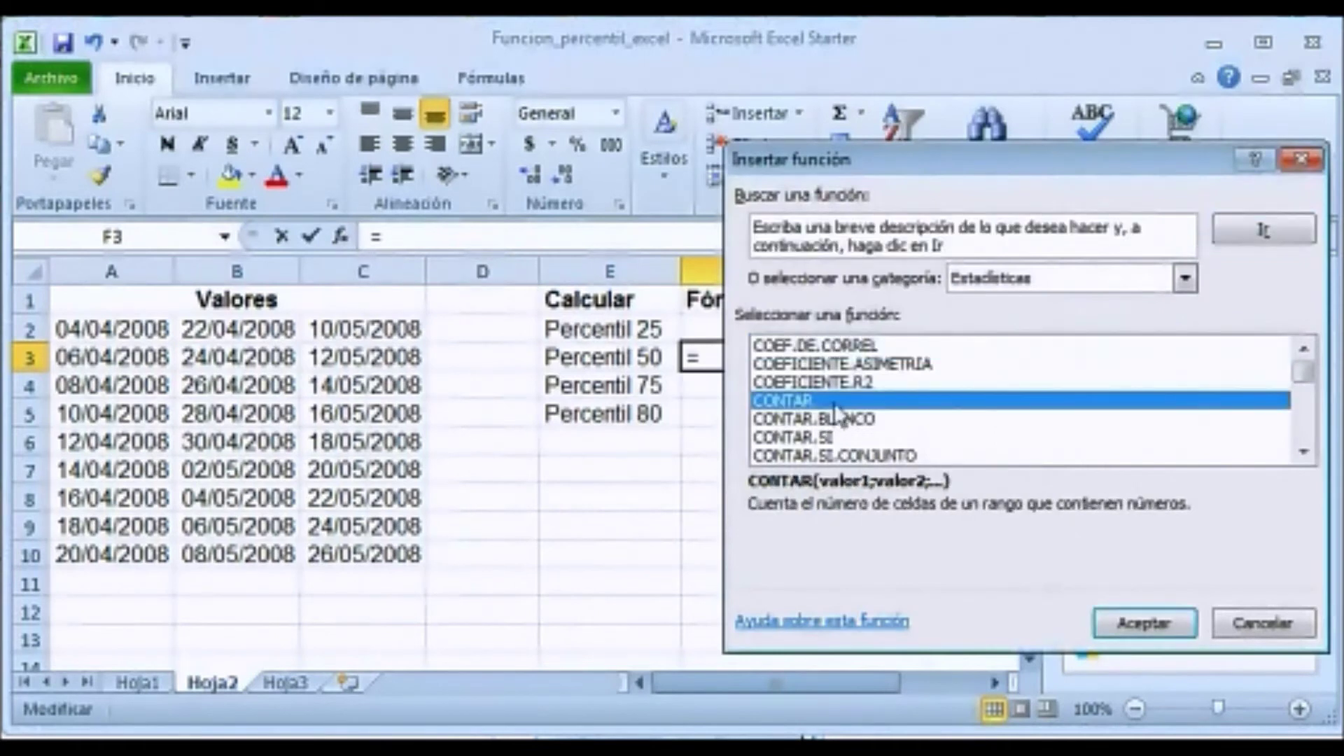
pyautogui.press('p')
pyautogui.click(1304, 452)
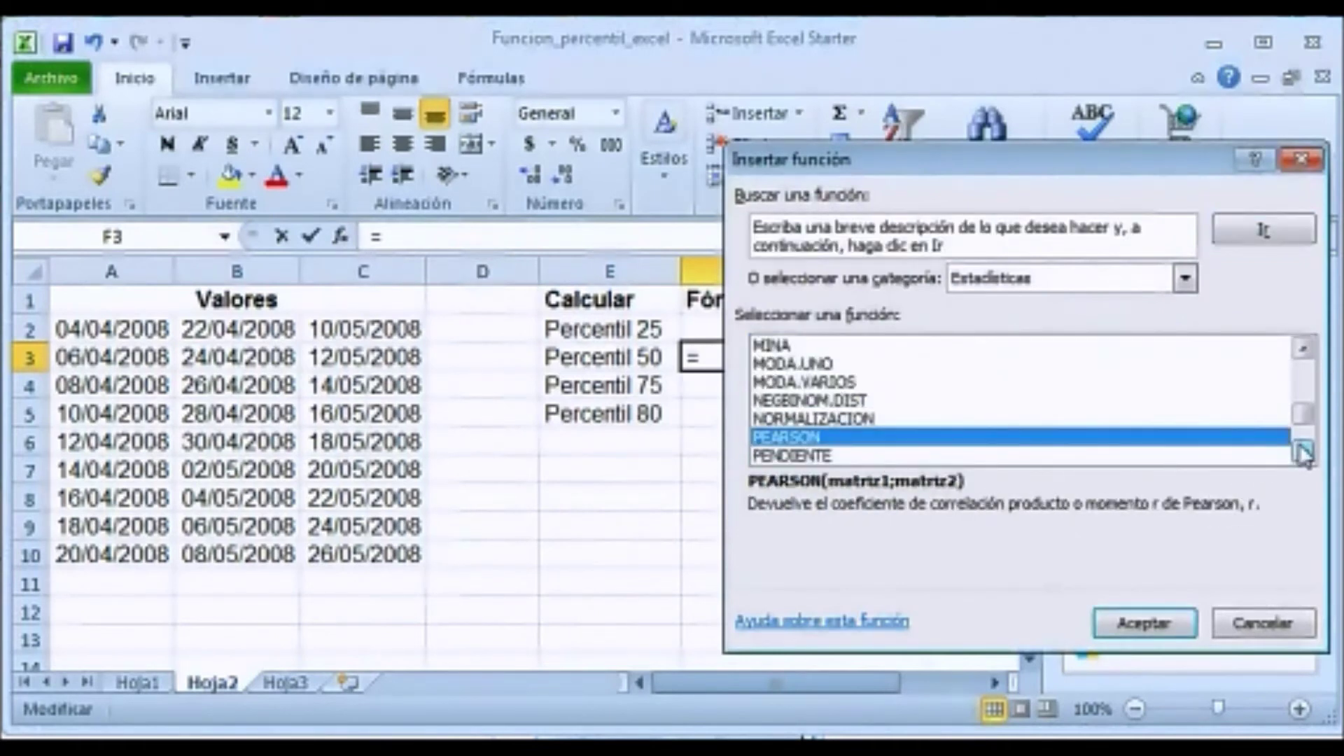
pyautogui.click(1304, 451)
pyautogui.click(1304, 452)
pyautogui.click(879, 437)
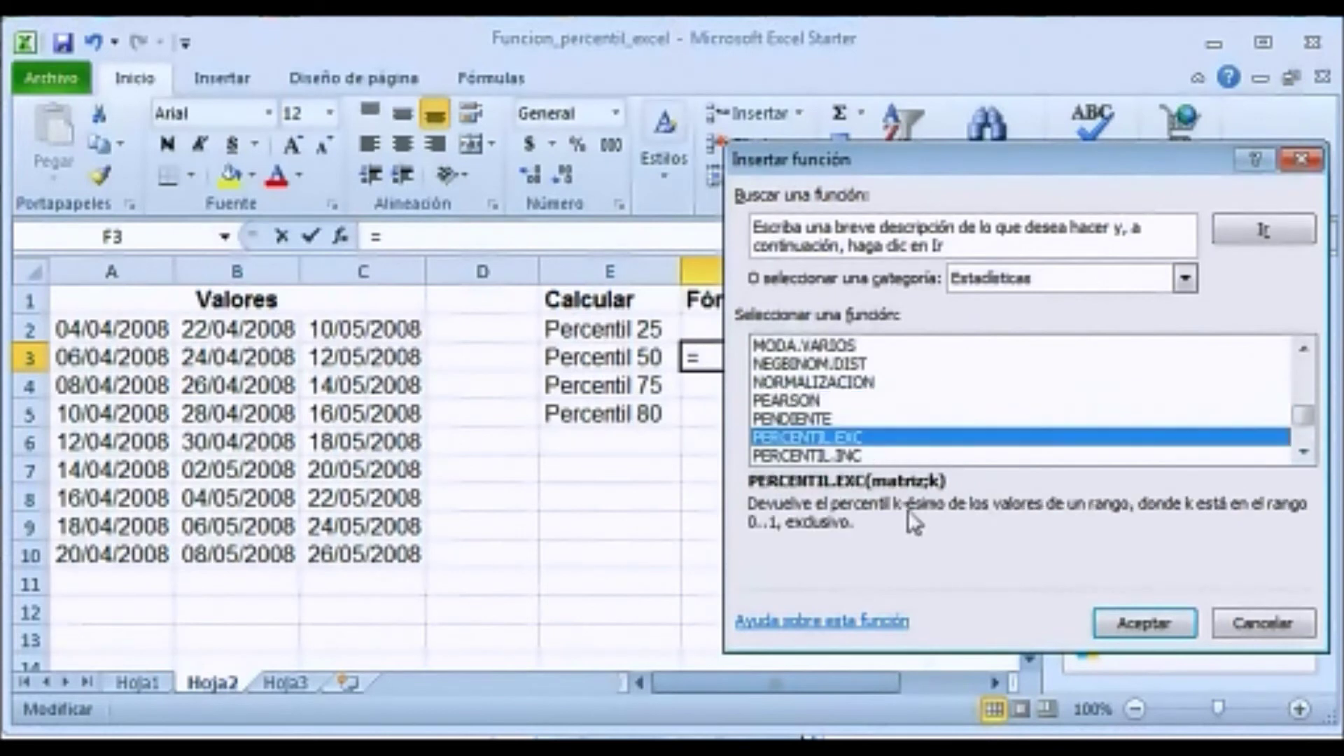
pyautogui.click(1133, 630)
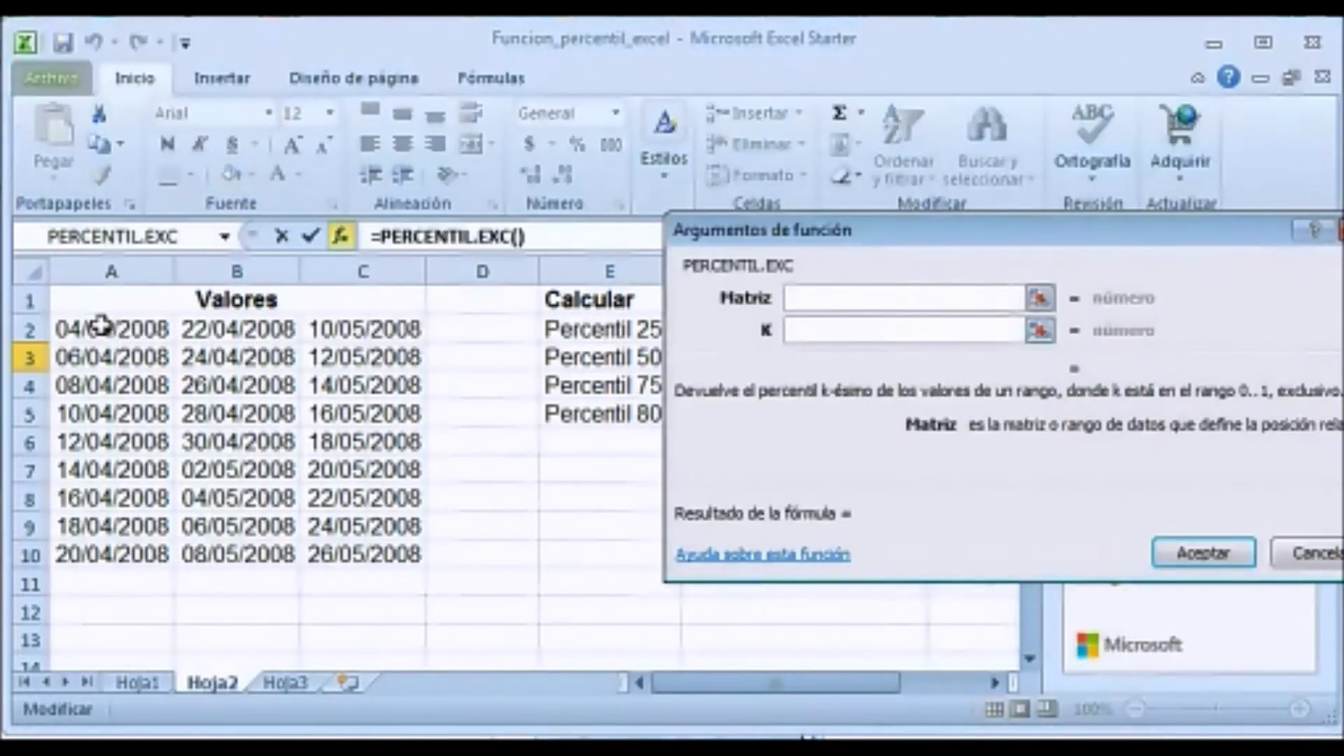
pyautogui.moveTo(103, 329); pyautogui.dragTo(224, 524)
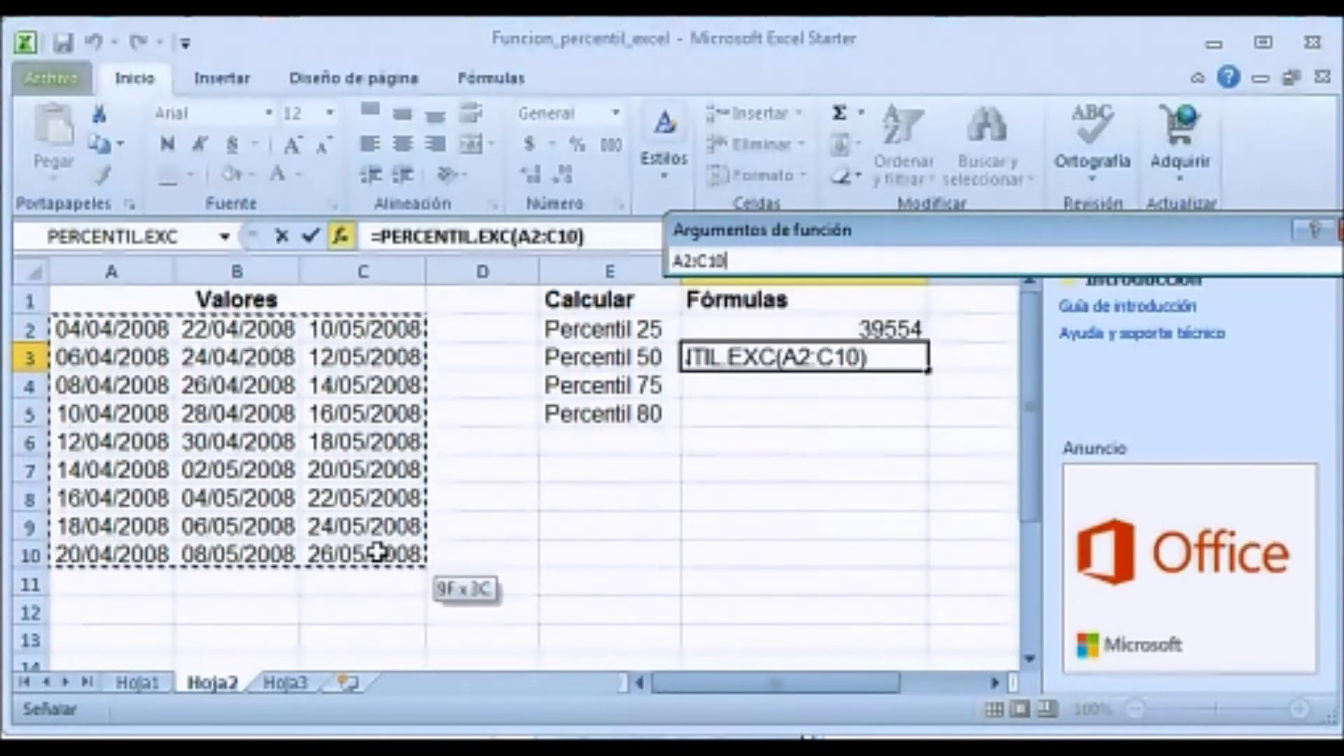
pyautogui.moveTo(224, 524); pyautogui.dragTo(382, 552)
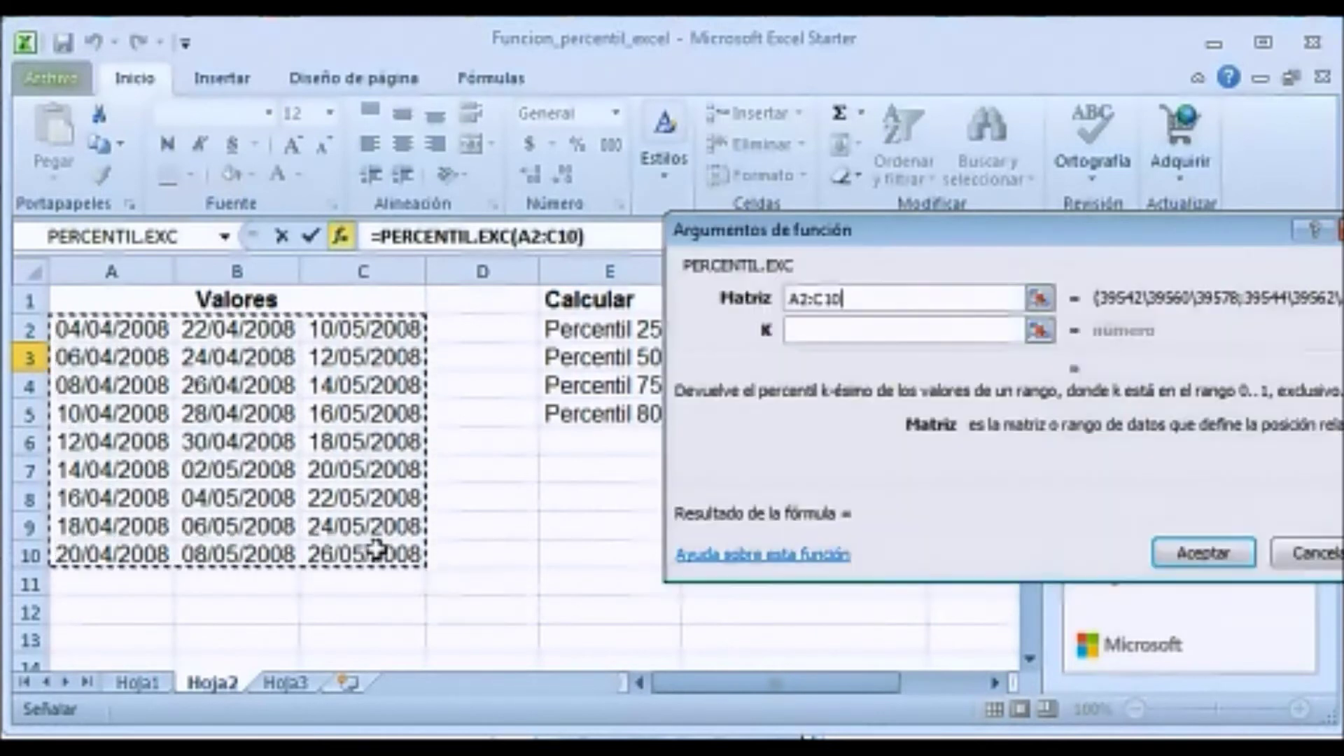
pyautogui.click(840, 330)
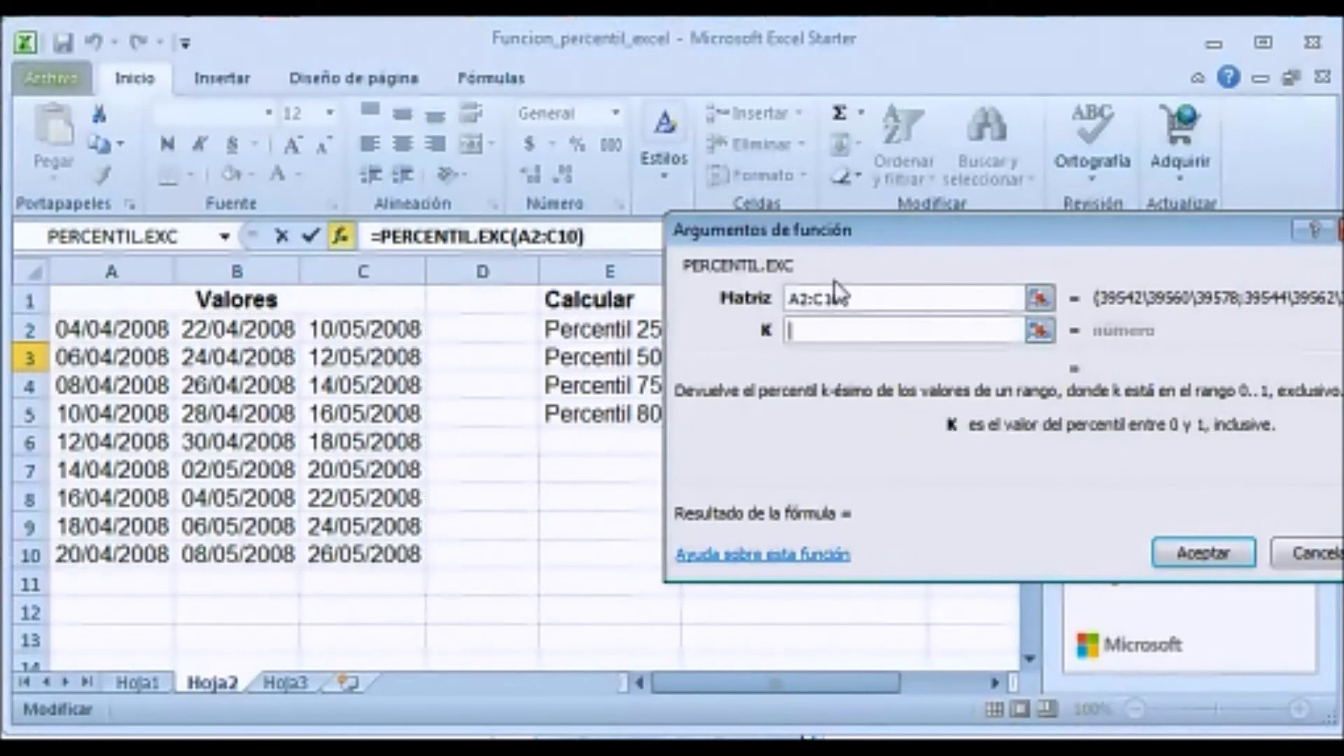
pyautogui.write('0,')
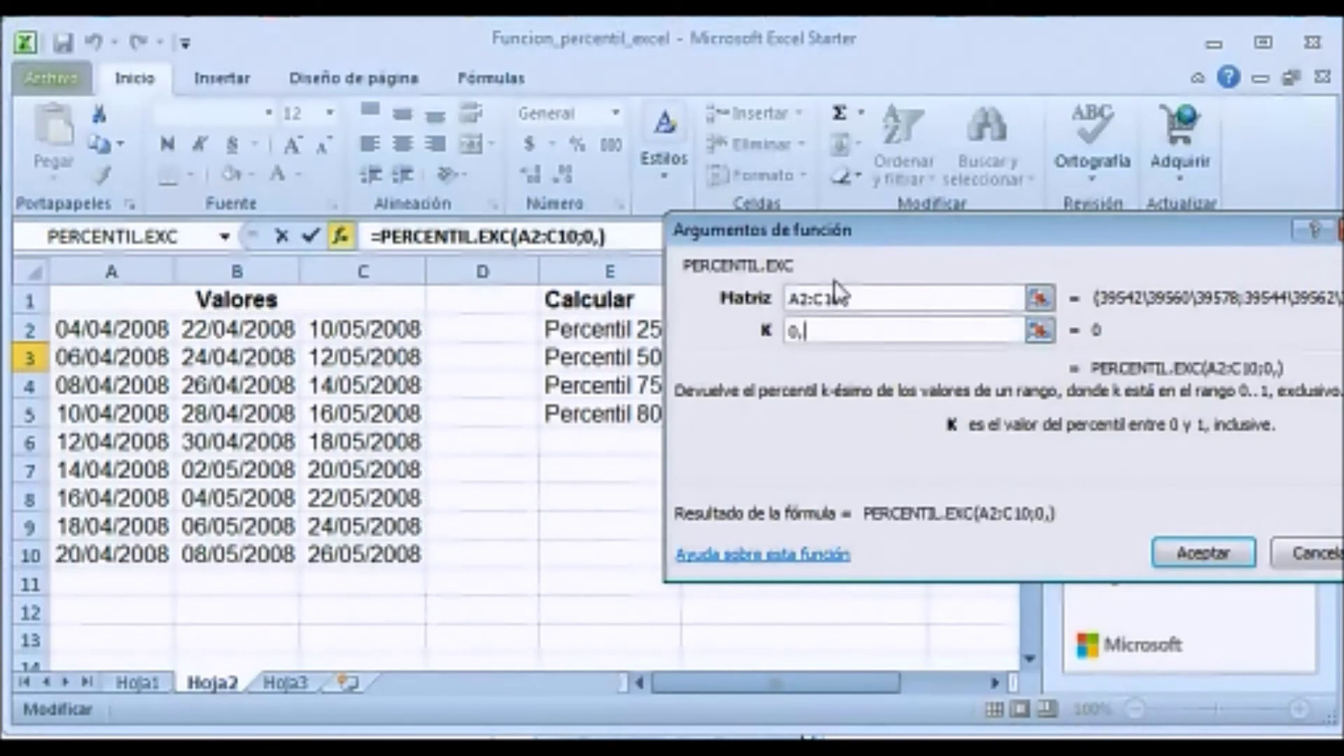
pyautogui.write('50')
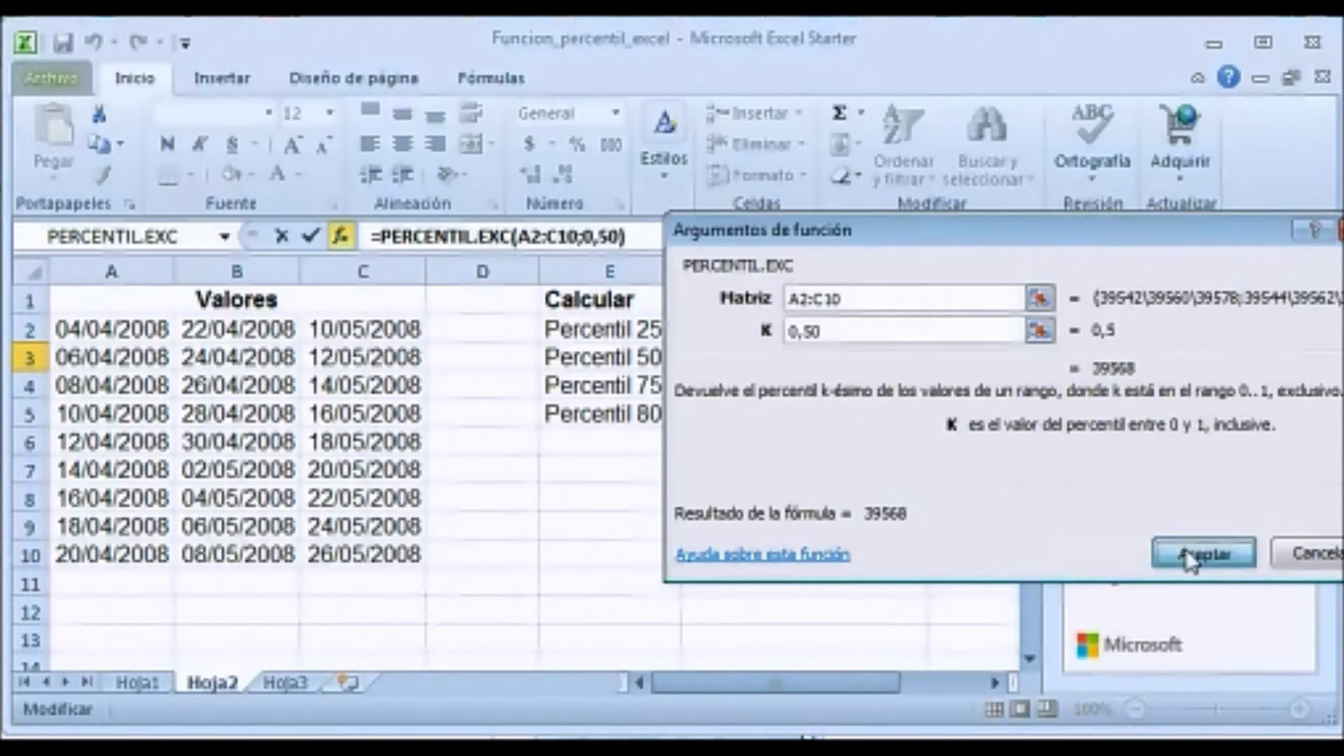
pyautogui.click(1188, 557)
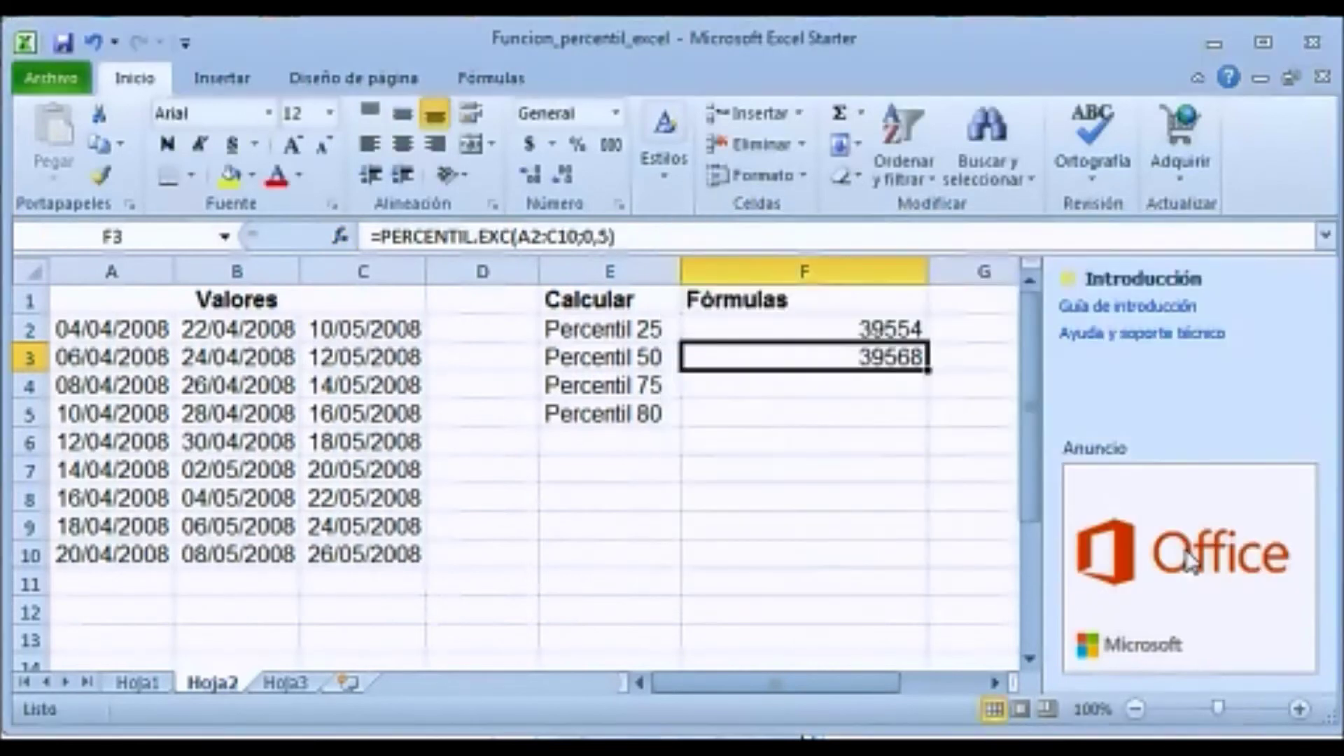
# Start a PERCENTIL.EXC function in cell F4, picked from the statistical function list.
pyautogui.click(844, 386)
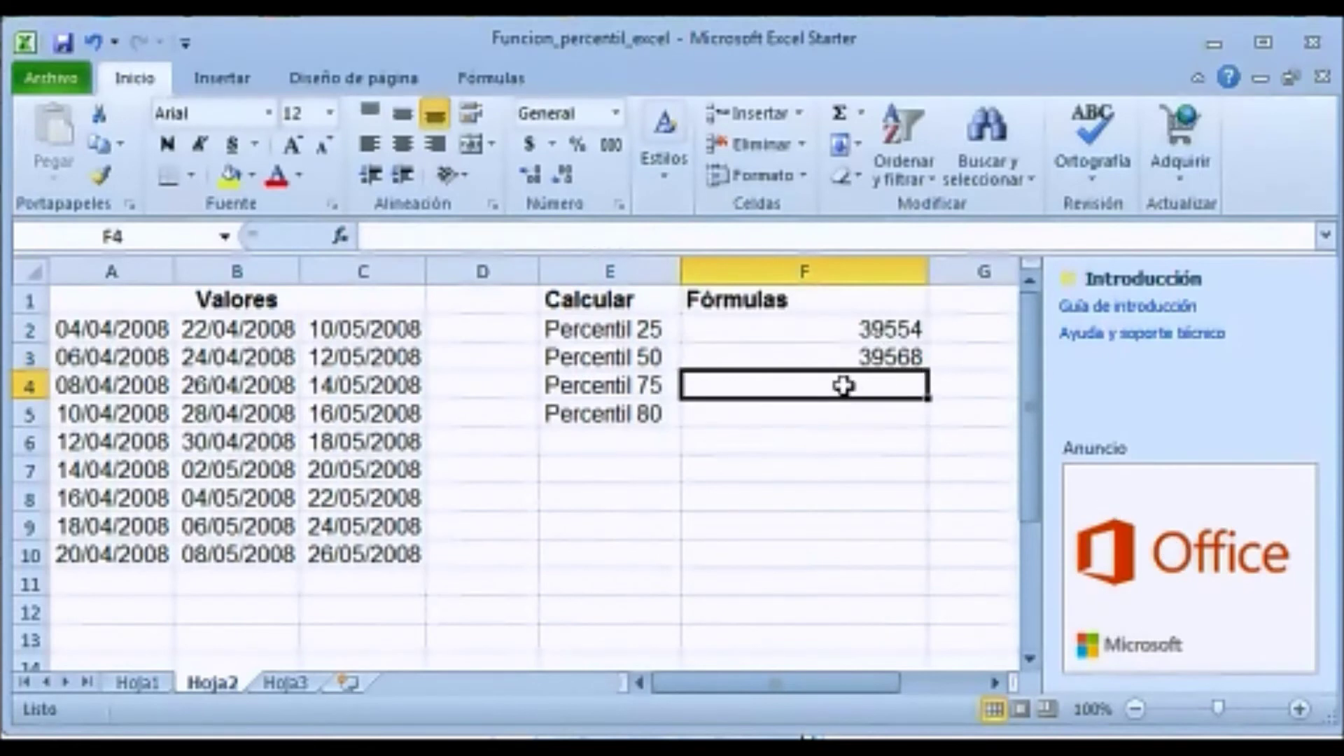
pyautogui.click(342, 238)
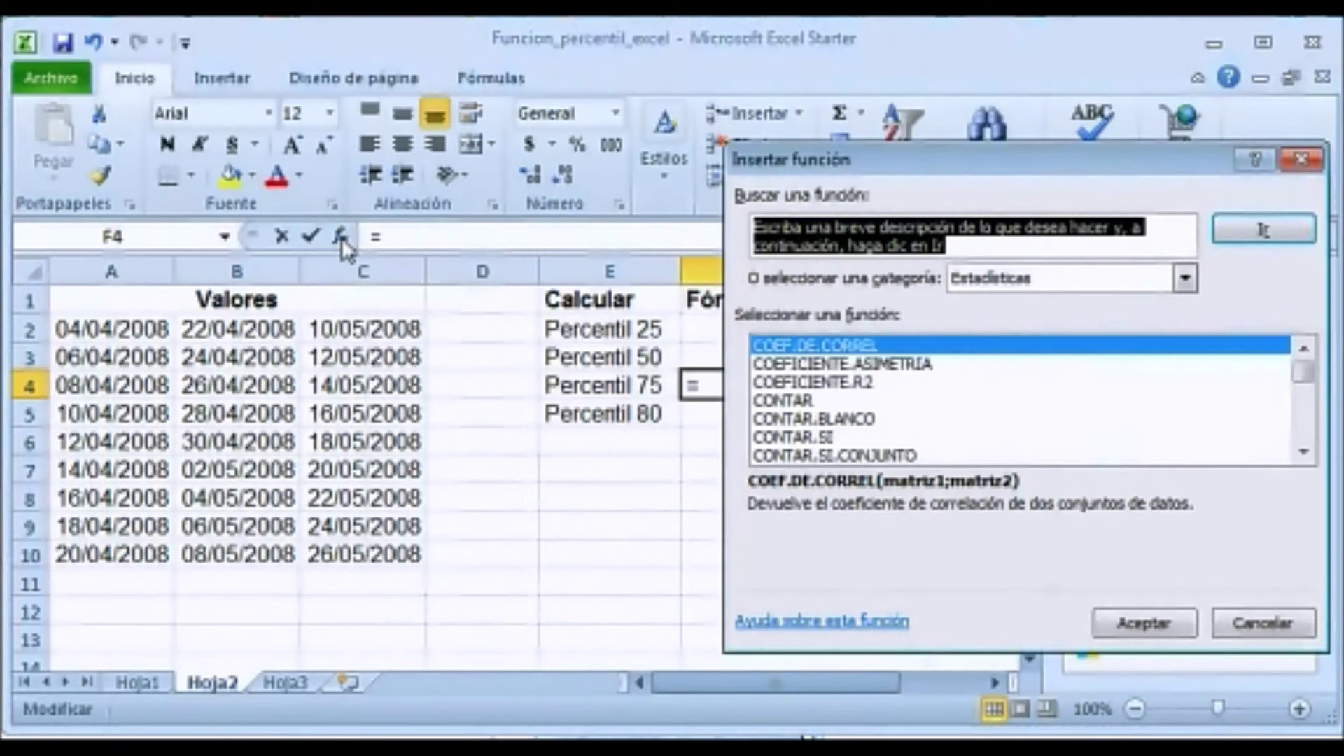
pyautogui.click(871, 419)
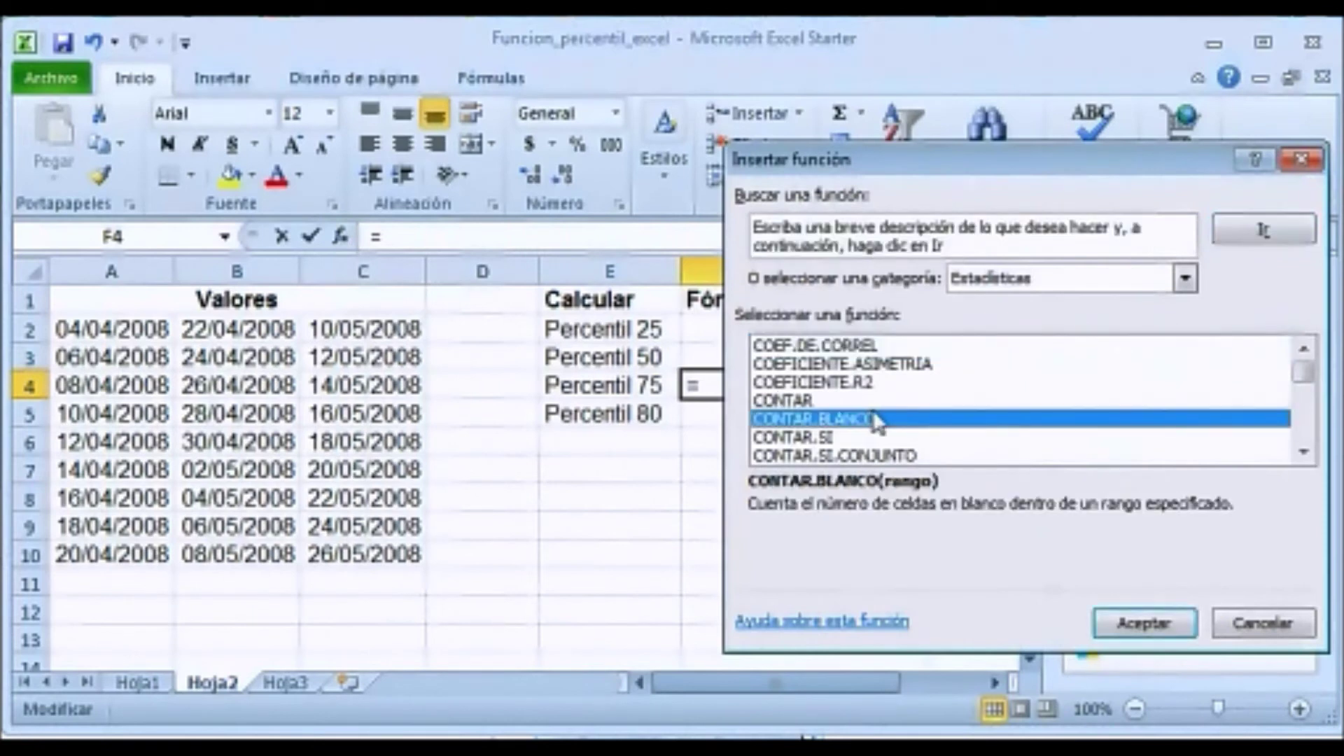
pyautogui.press('p')
pyautogui.click(1303, 454)
pyautogui.click(1303, 454)
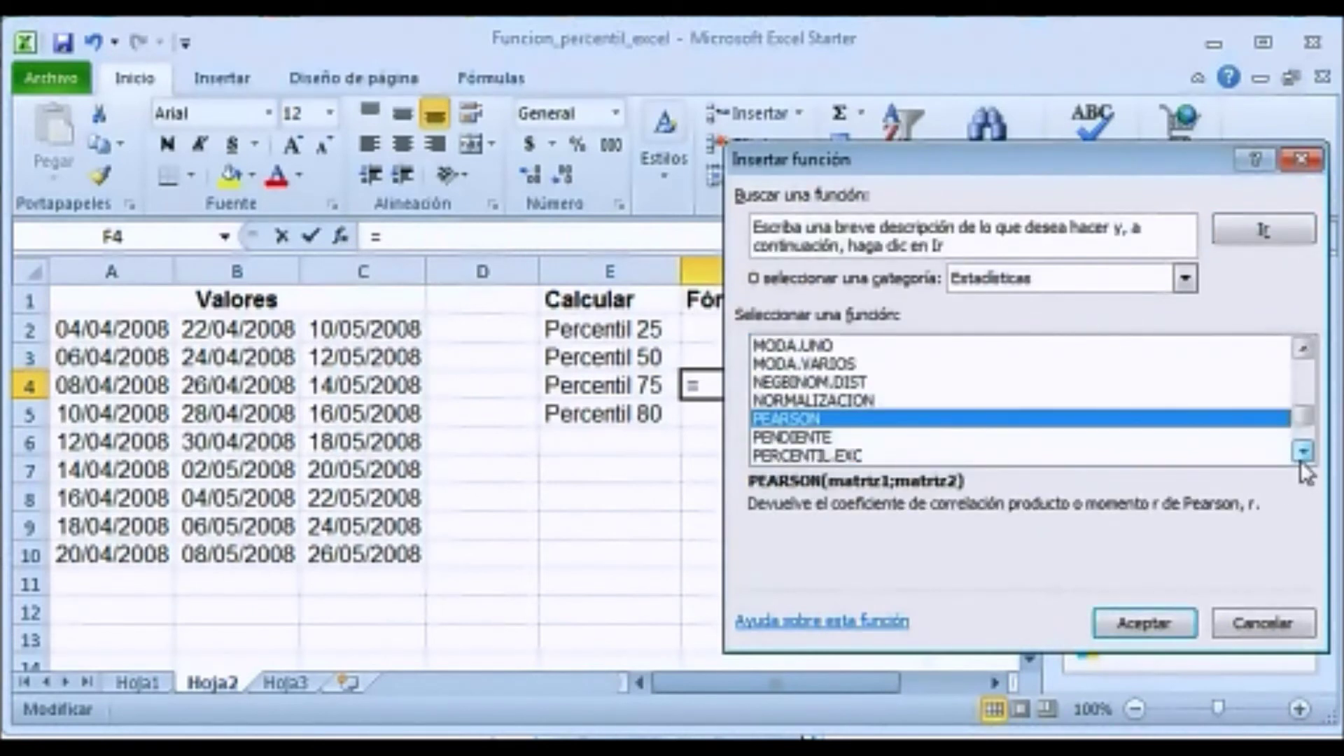
pyautogui.click(1303, 454)
pyautogui.click(1303, 454)
pyautogui.click(836, 418)
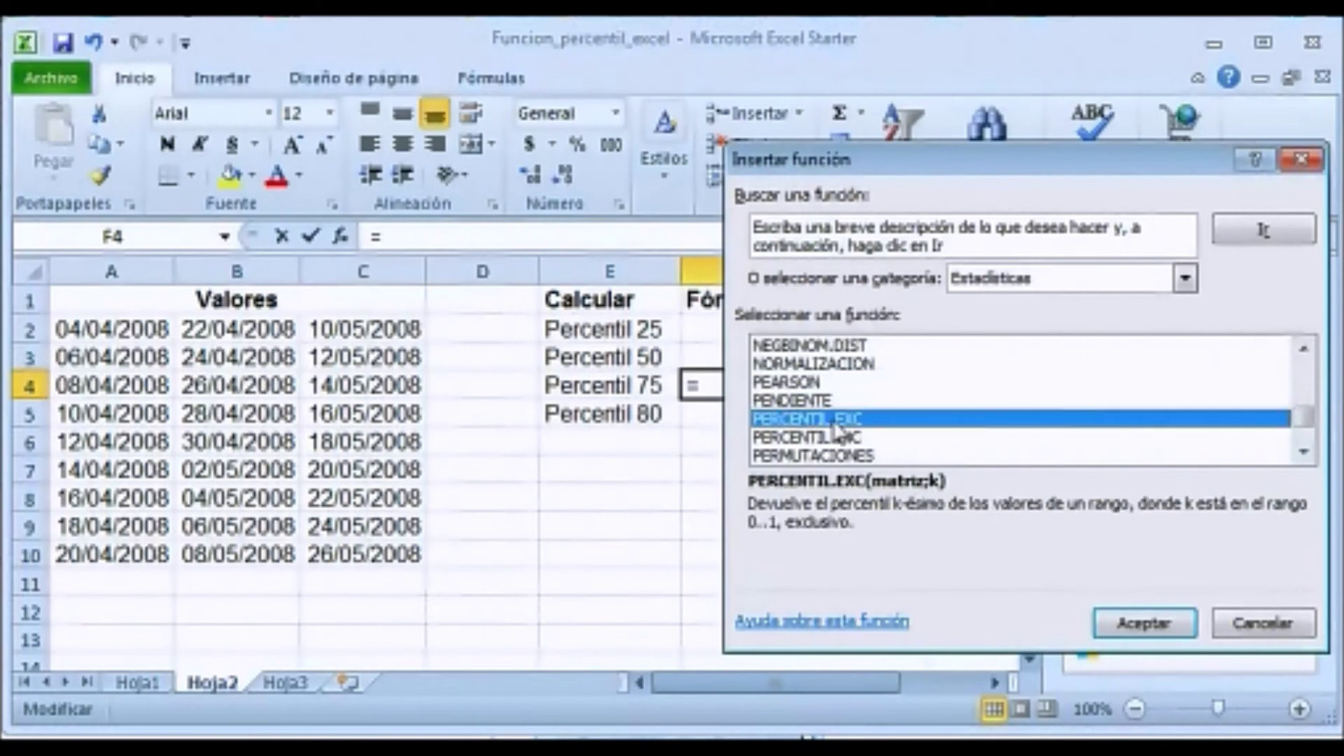
pyautogui.click(1182, 628)
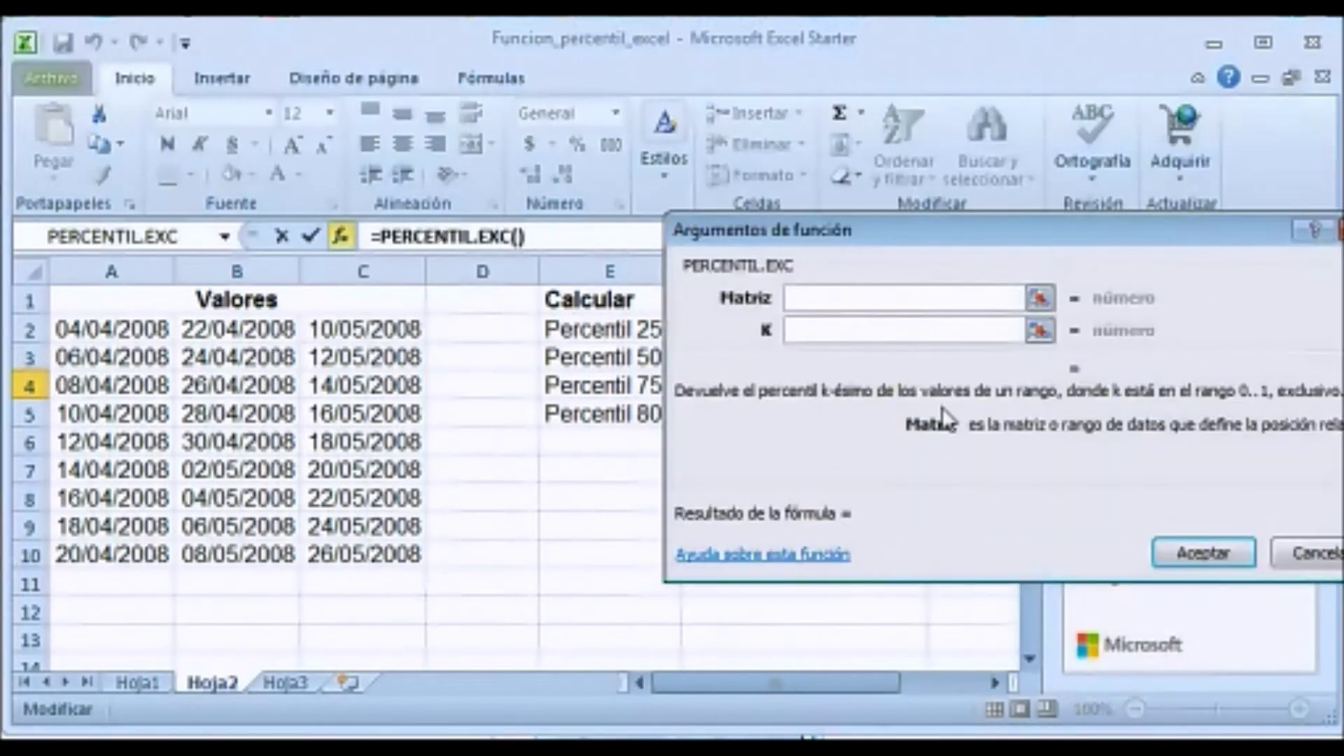
# Set Matriz to A2:C10 and K to 0,75 so F4 returns 39582.
pyautogui.moveTo(125, 326)
pyautogui.mouseDown()
pyautogui.moveTo(105, 470)
pyautogui.moveTo(168, 553)
pyautogui.moveTo(329, 557)
pyautogui.mouseUp()
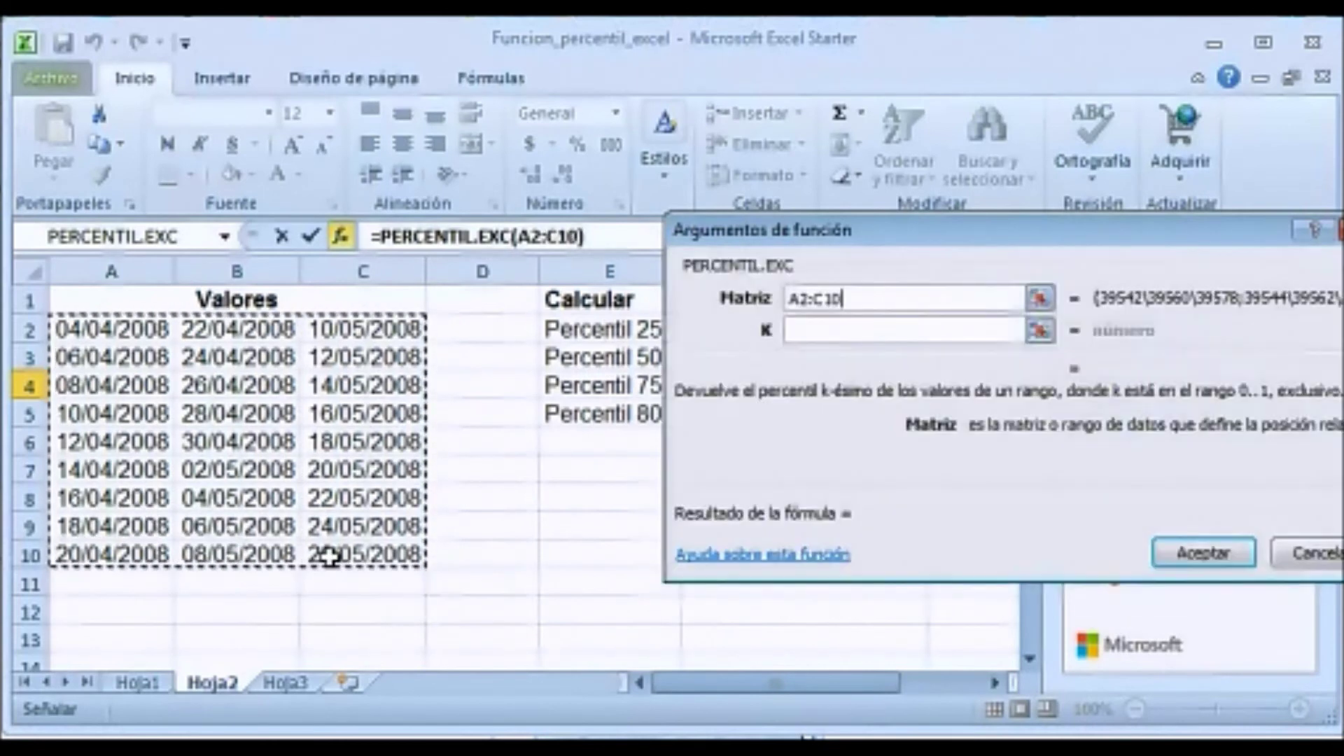
pyautogui.click(812, 332)
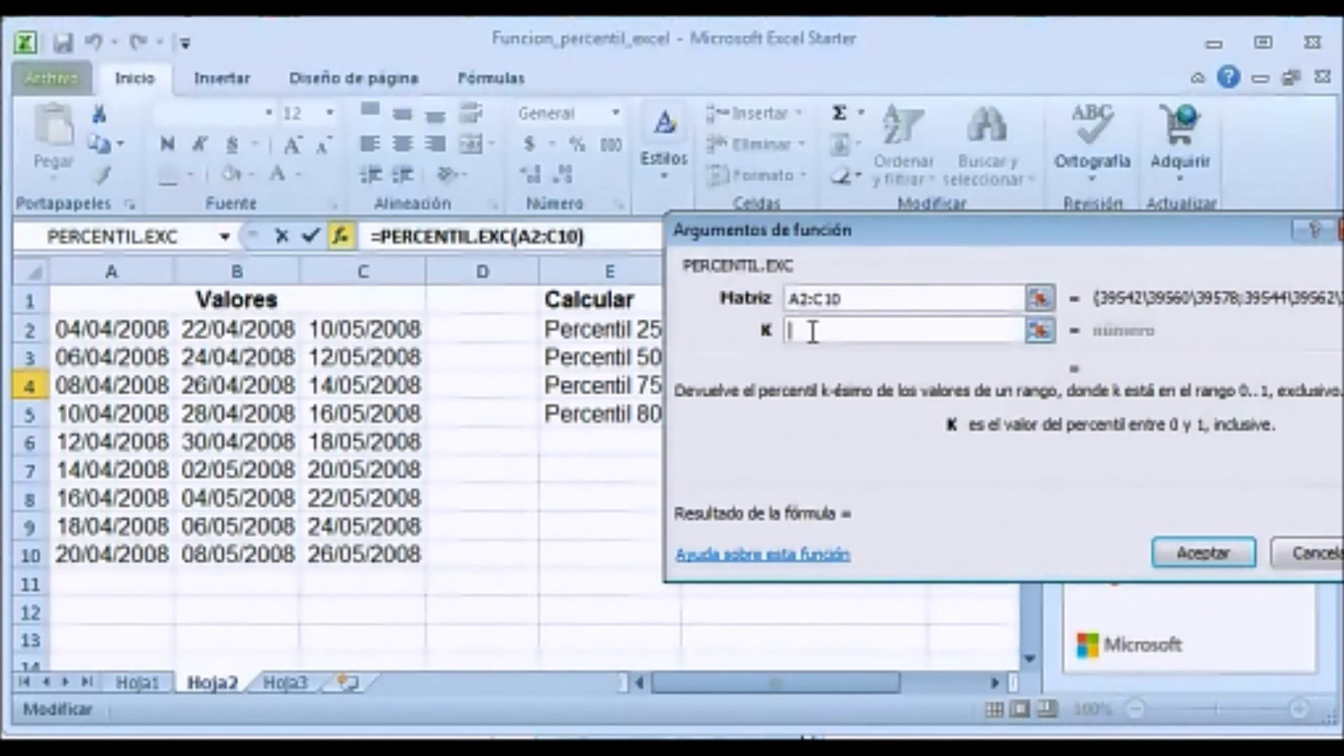
pyautogui.write('0,75')
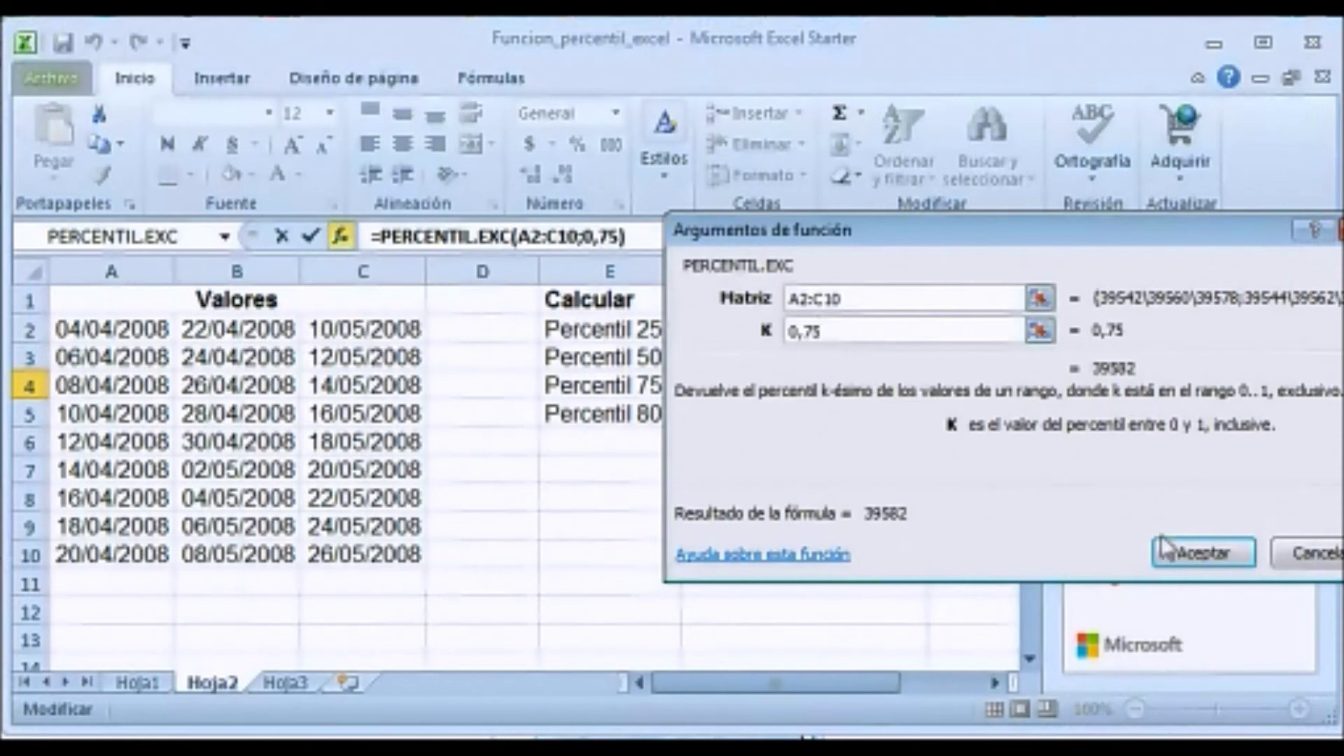
pyautogui.click(1187, 562)
pyautogui.click(867, 417)
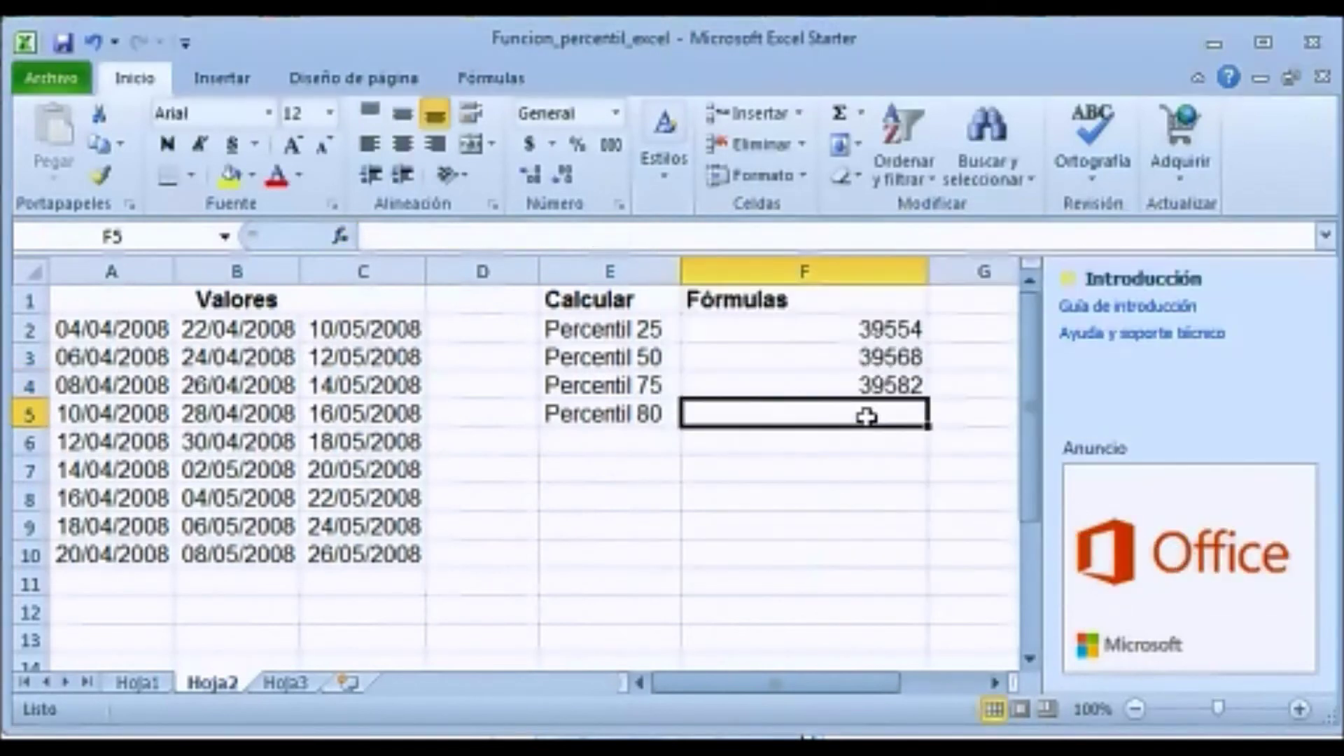
# Enter =PERCENTIL.EXC(A2:C10;0,8) in F5 through the function wizard, returning 39584,8.
pyautogui.click(341, 237)
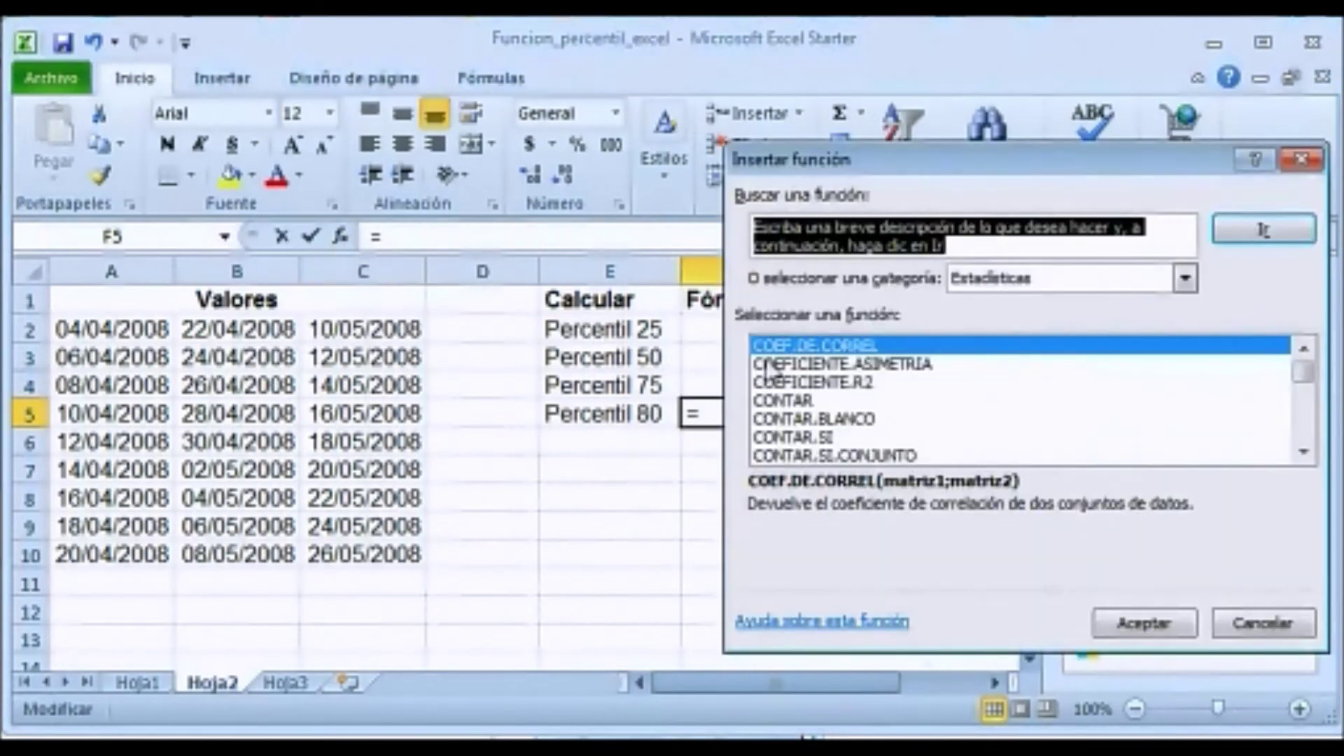
pyautogui.click(805, 388)
pyautogui.press('p')
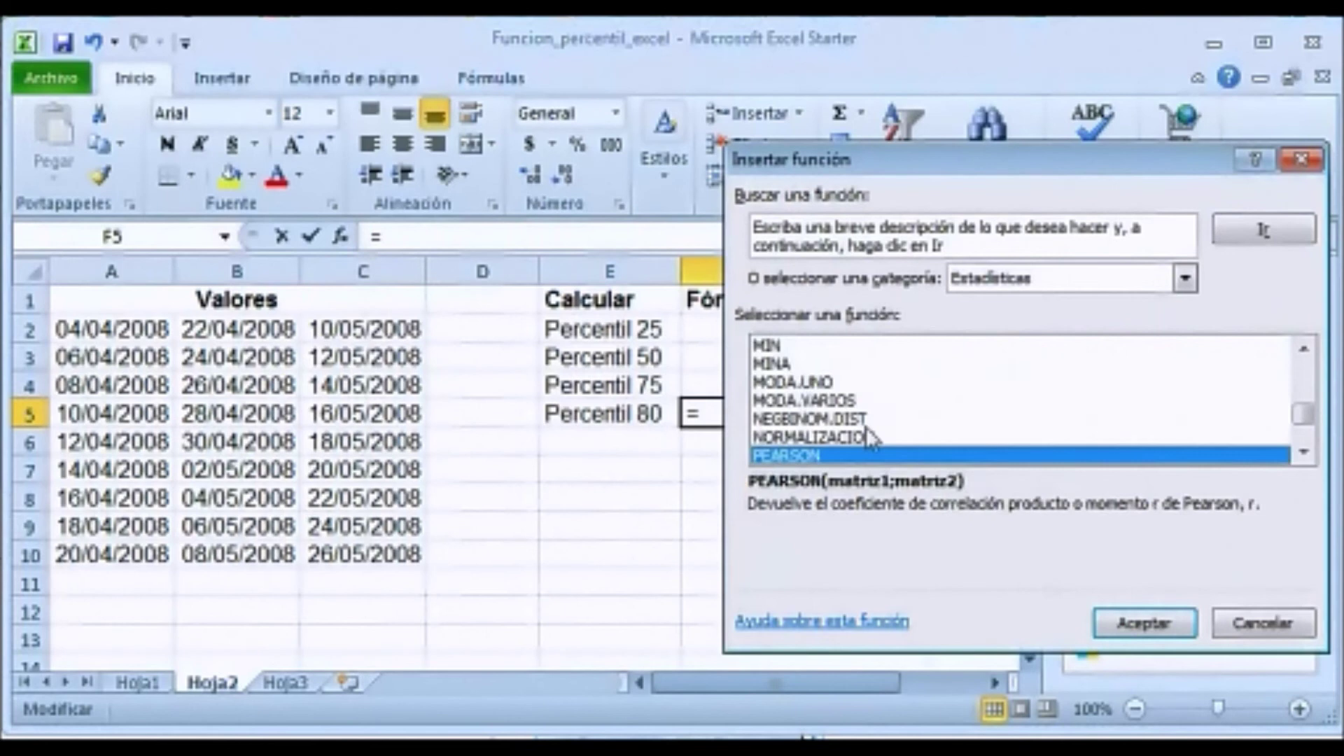
pyautogui.click(1303, 453)
pyautogui.click(1304, 453)
pyautogui.click(1304, 453)
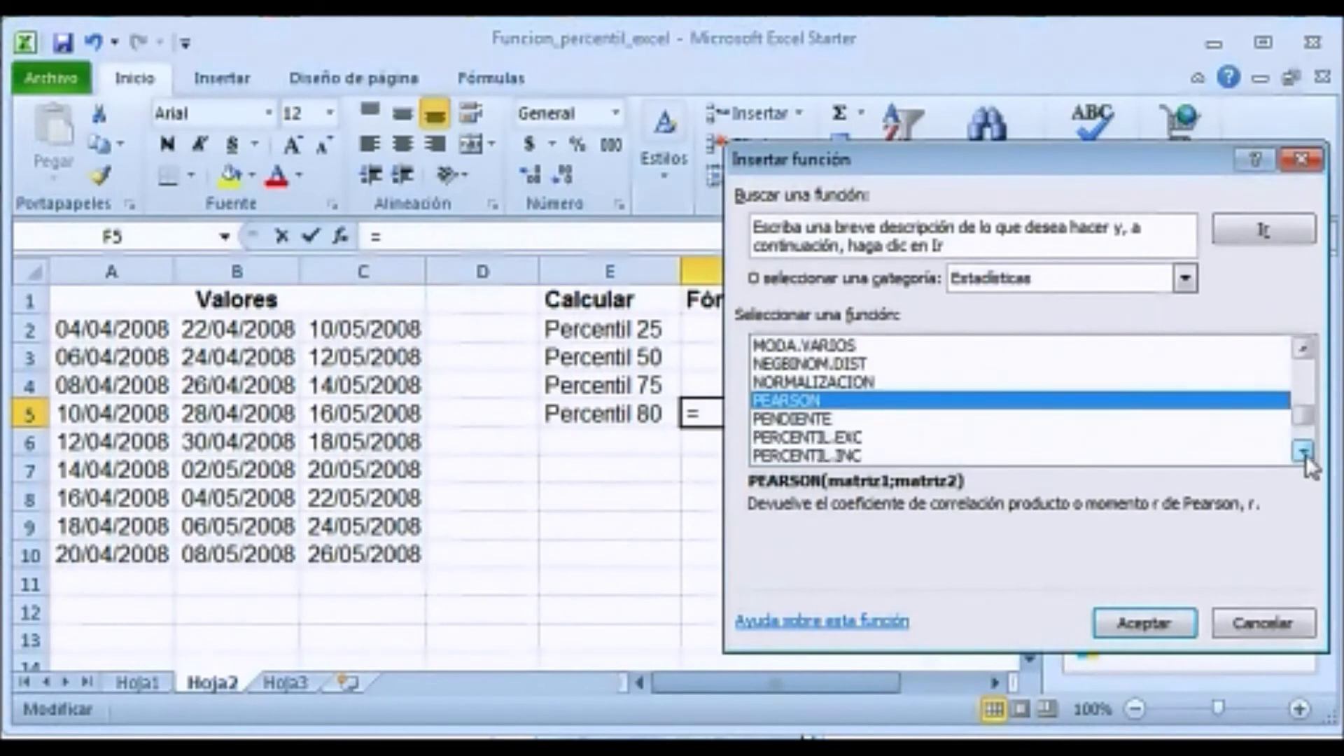
pyautogui.click(870, 440)
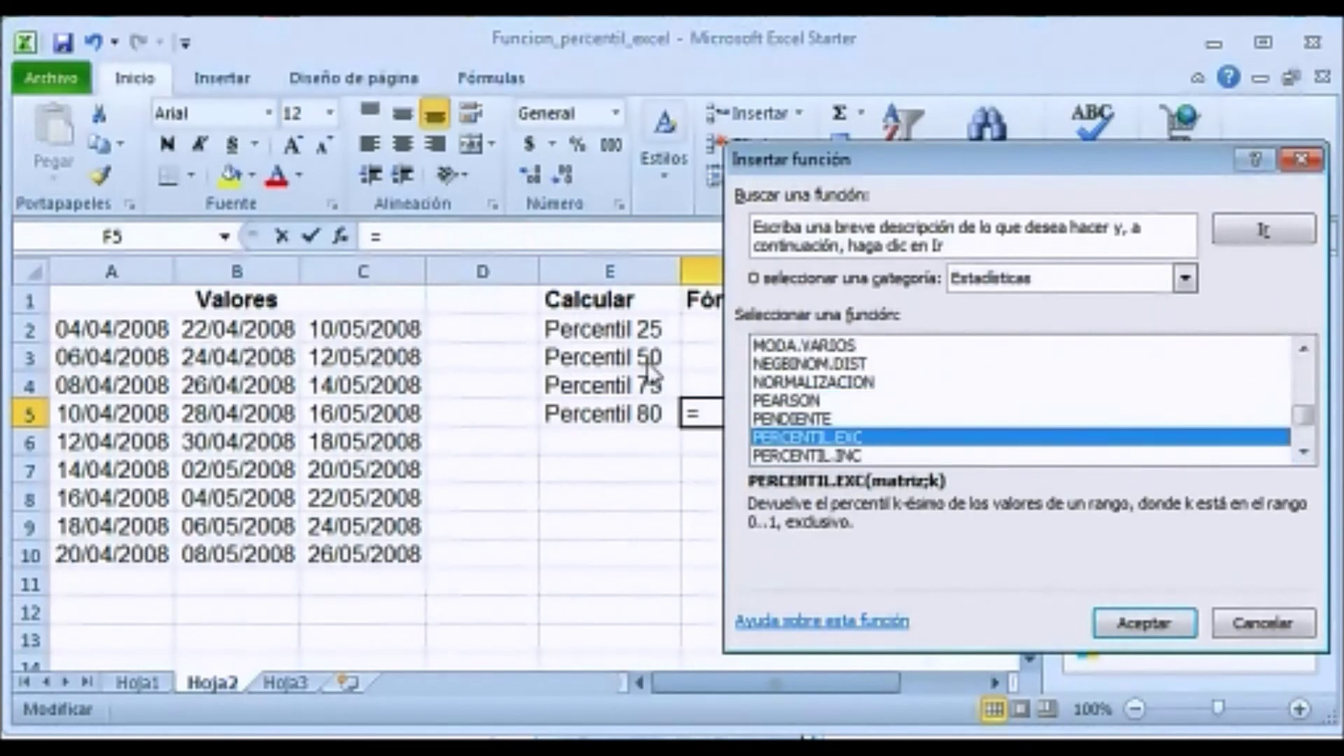
pyautogui.click(1151, 636)
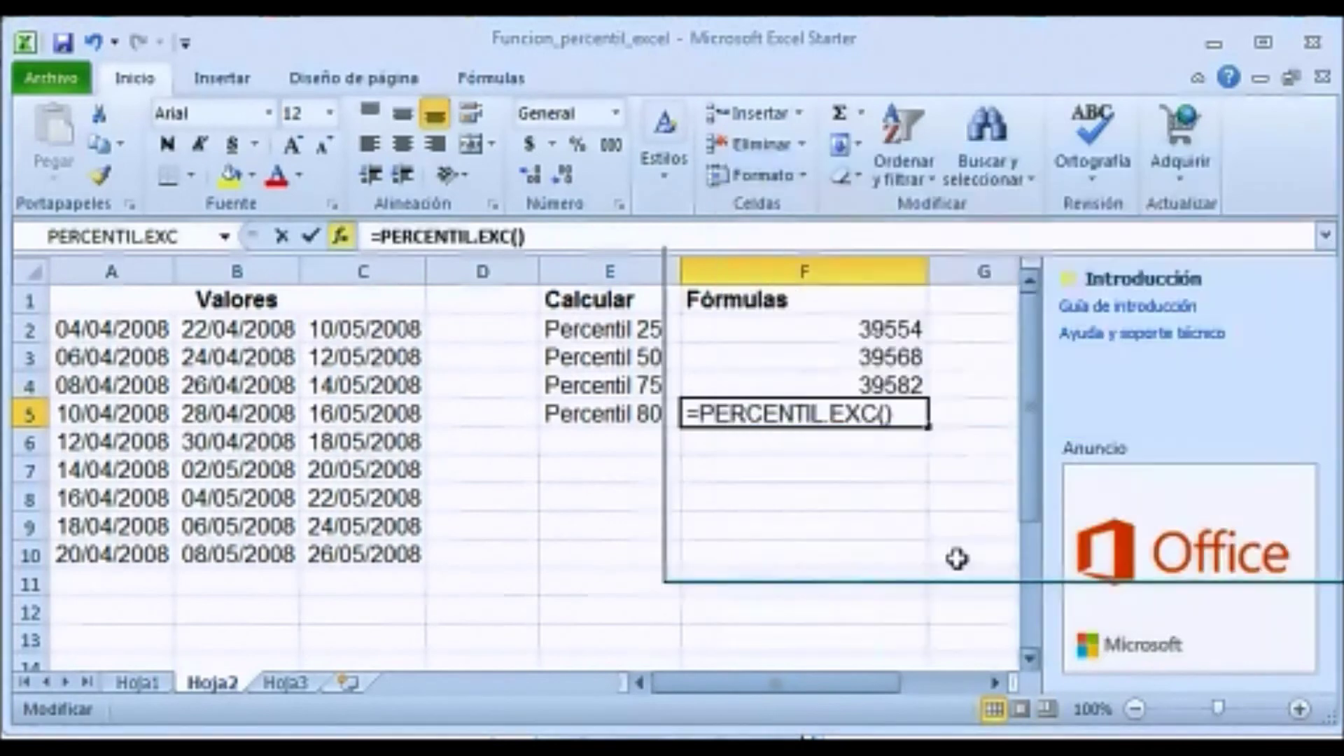
pyautogui.moveTo(117, 325); pyautogui.dragTo(312, 539)
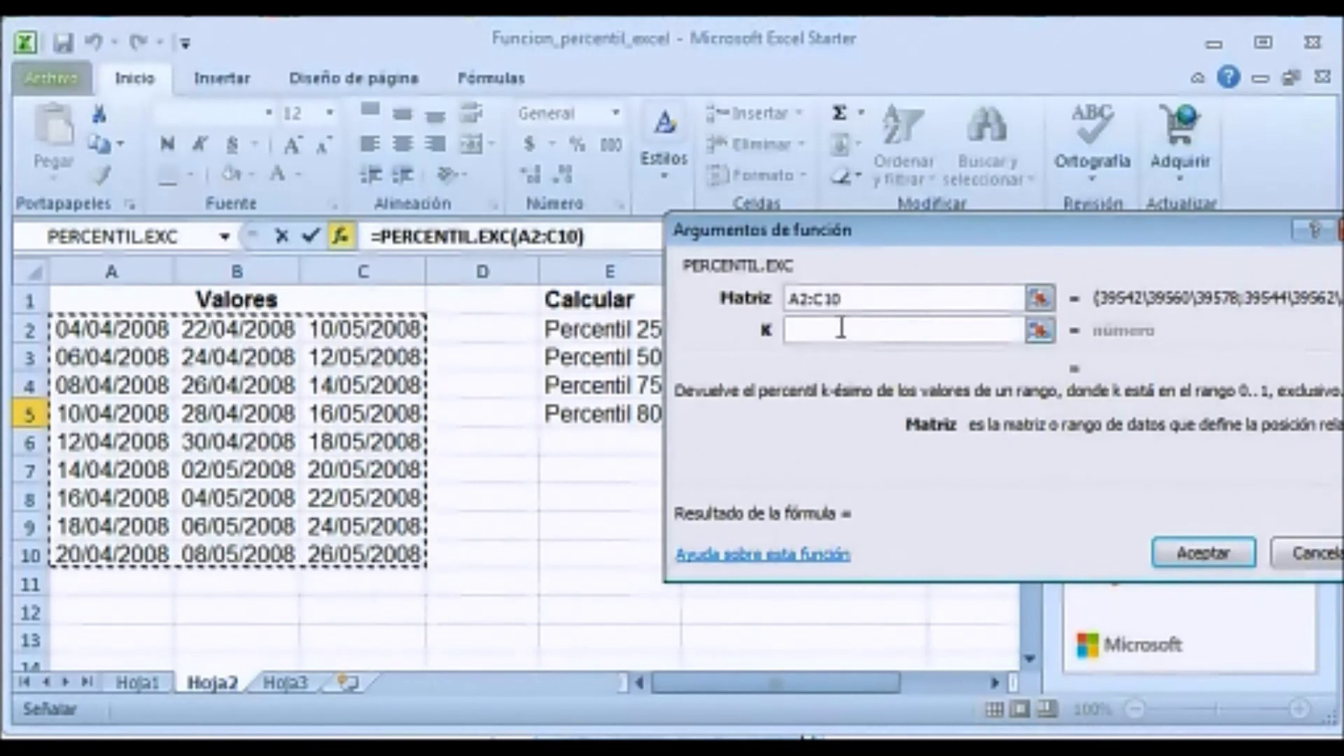
pyautogui.click(841, 330)
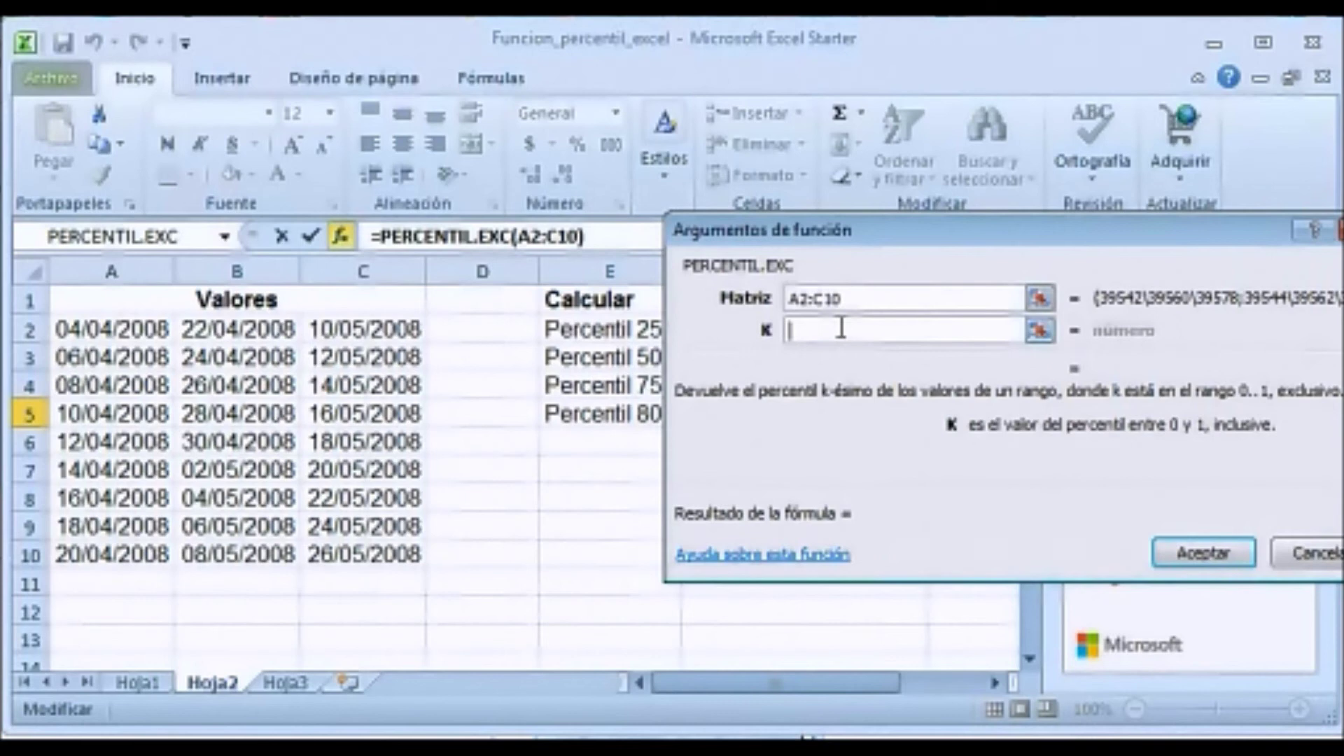
pyautogui.write('0,8')
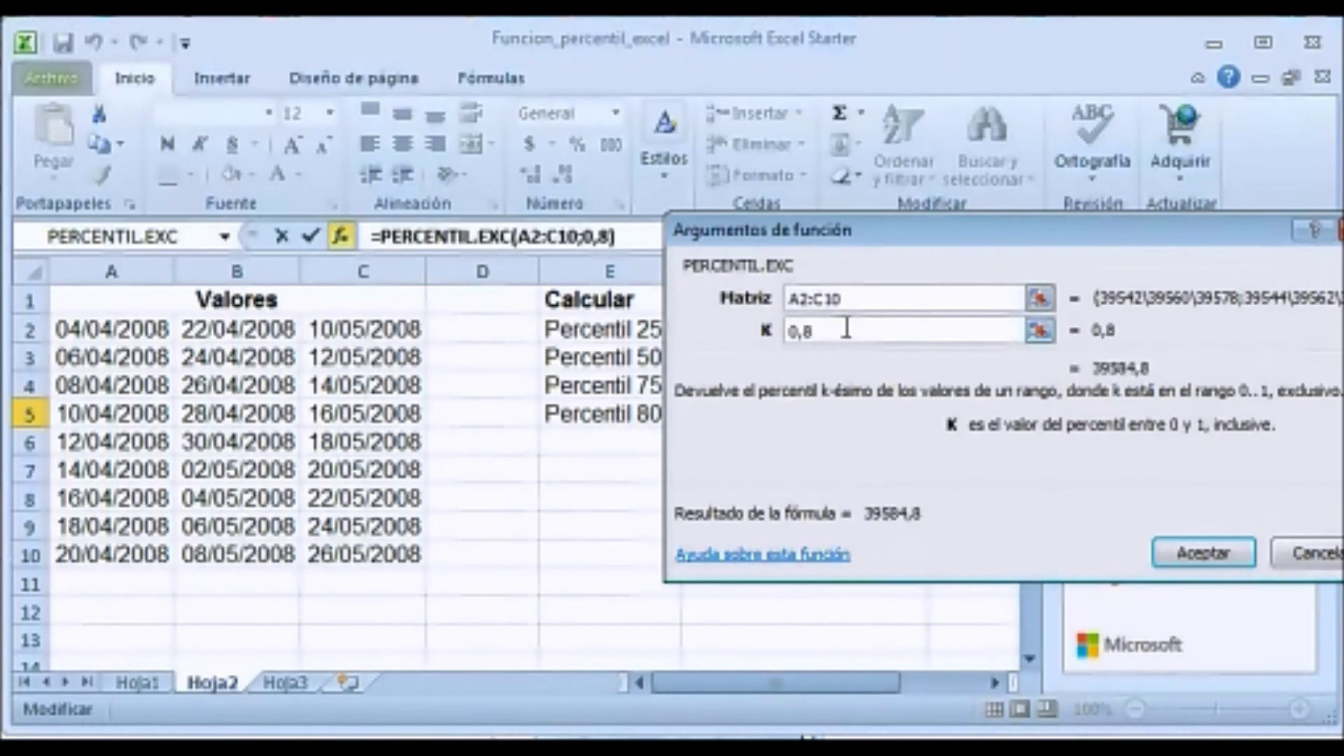
pyautogui.click(1190, 554)
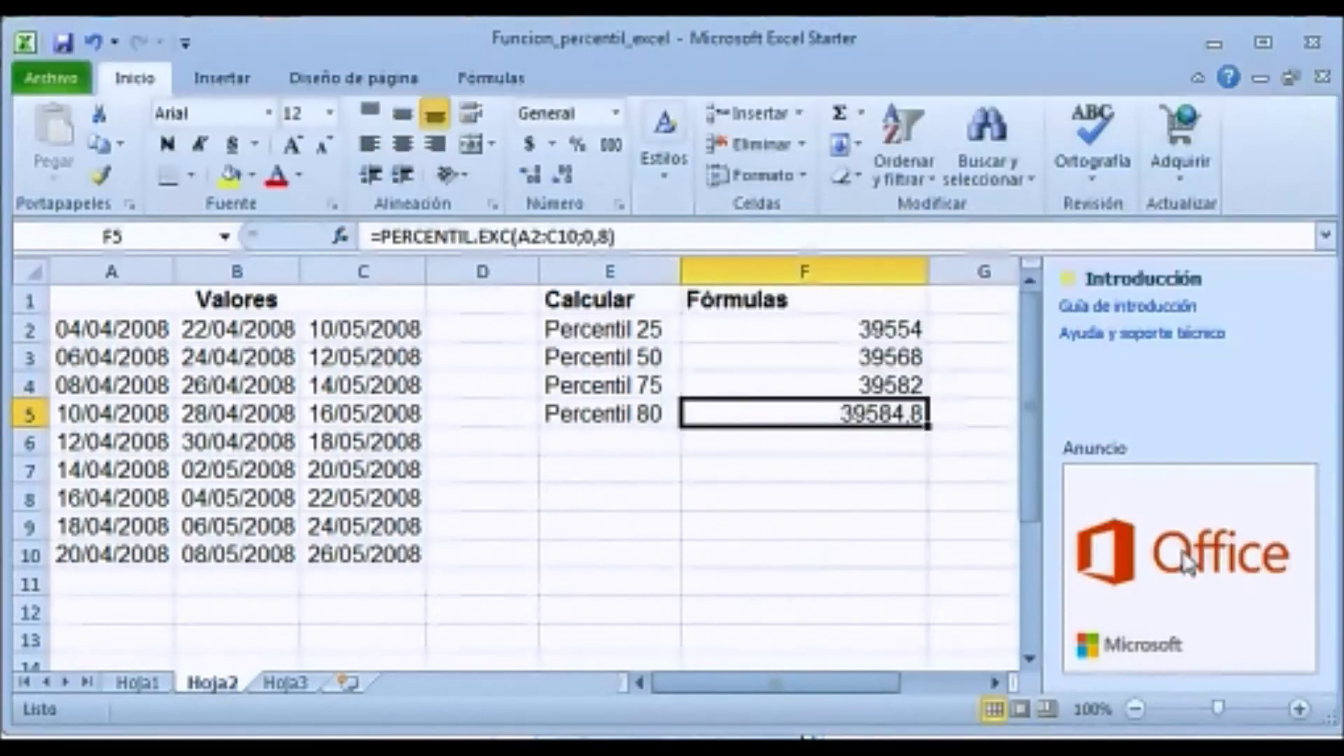